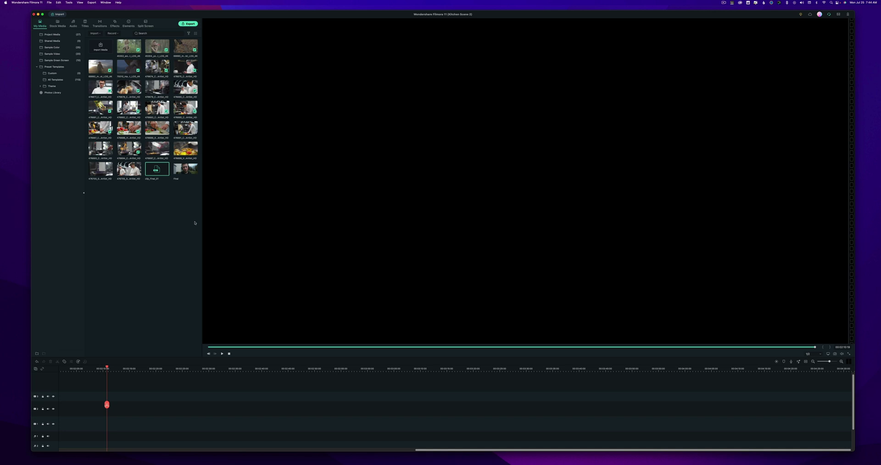
Drop the Final clip onto the timeline, preview around 2:33, and select the clip.
{"action": "left_click_drag", "start_coordinate": [184, 173], "coordinate": [77, 411]}
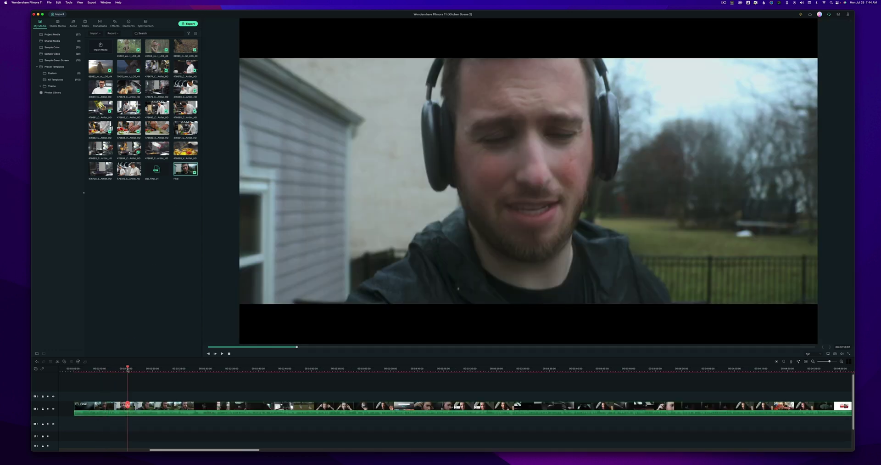
{"action": "left_click", "coordinate": [128, 368]}
{"action": "left_click", "coordinate": [223, 368]}
{"action": "left_click", "coordinate": [228, 368]}
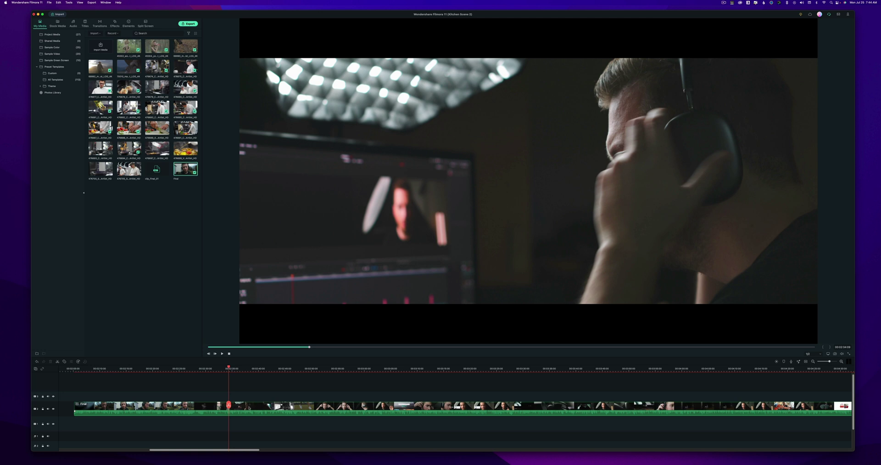
{"action": "left_click", "coordinate": [249, 407]}
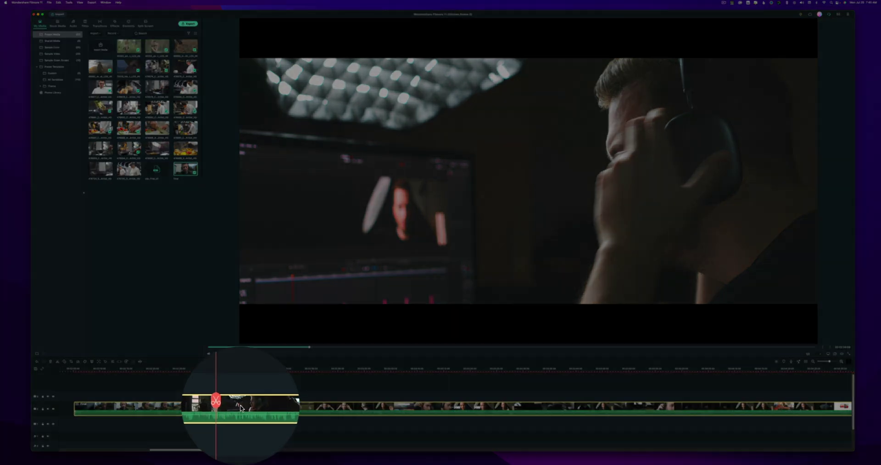
Run Speech-to-Text on the Final clip with English (US) as the transcription language.
{"action": "right_click", "coordinate": [241, 408]}
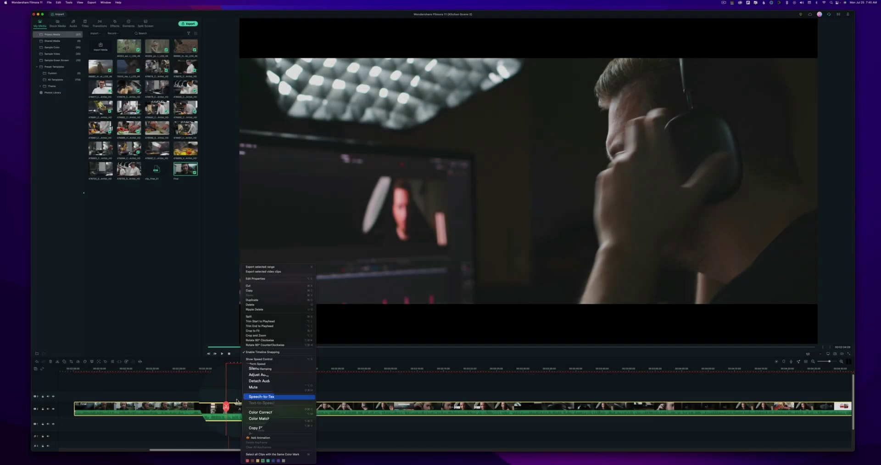
{"action": "left_click", "coordinate": [256, 382]}
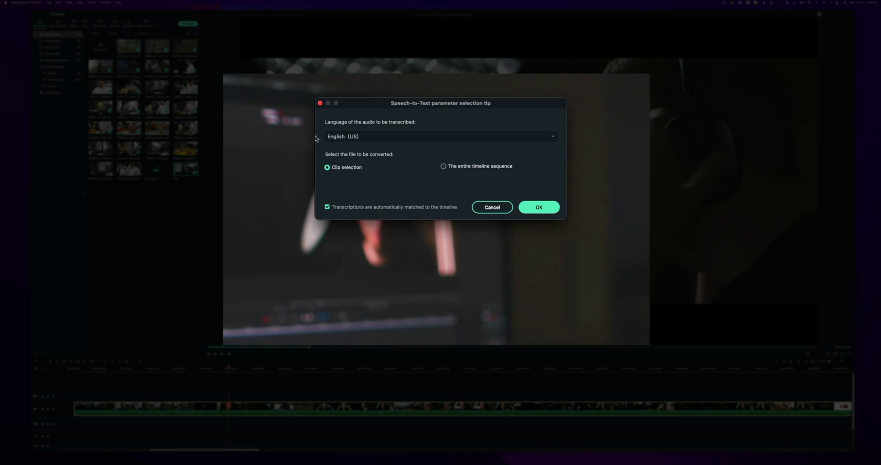
{"action": "left_click", "coordinate": [367, 136]}
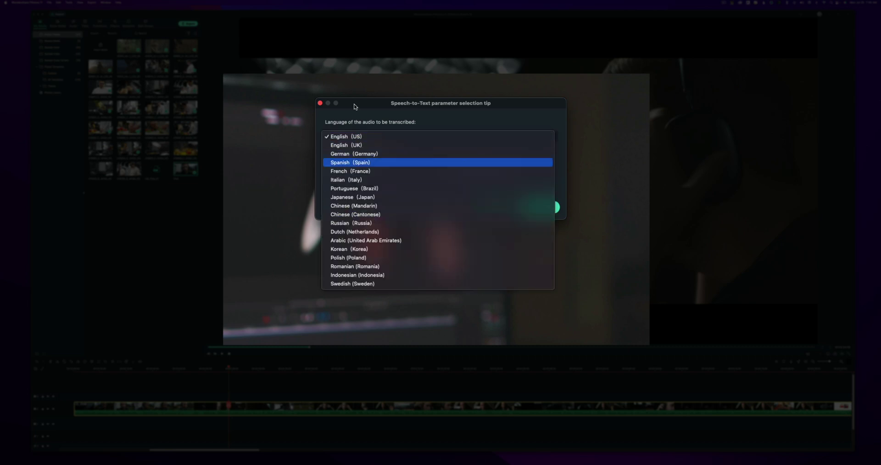
{"action": "left_click", "coordinate": [356, 136]}
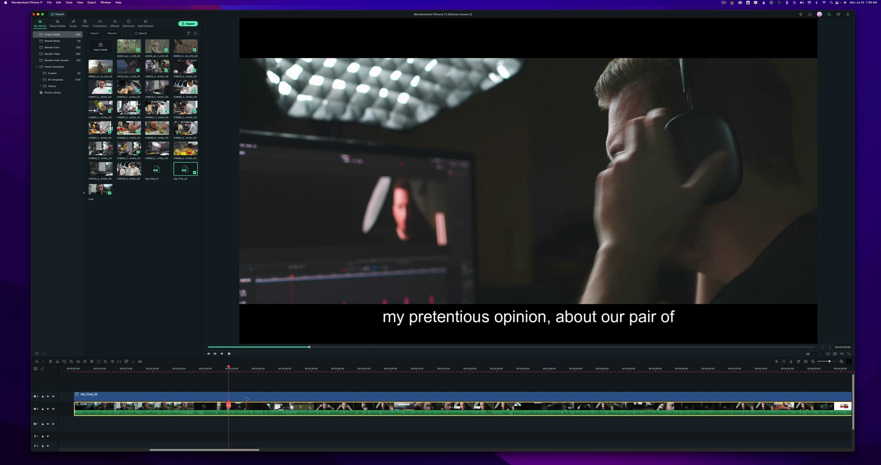
Preview captions from about 2:46 onward, then open the subtitle clip in Edit Subtitle File.
{"action": "left_click", "coordinate": [216, 397]}
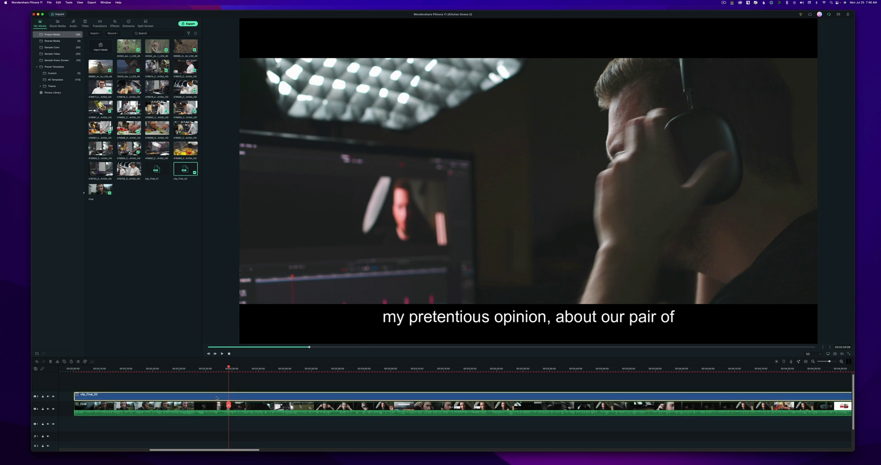
{"action": "left_click", "coordinate": [292, 368]}
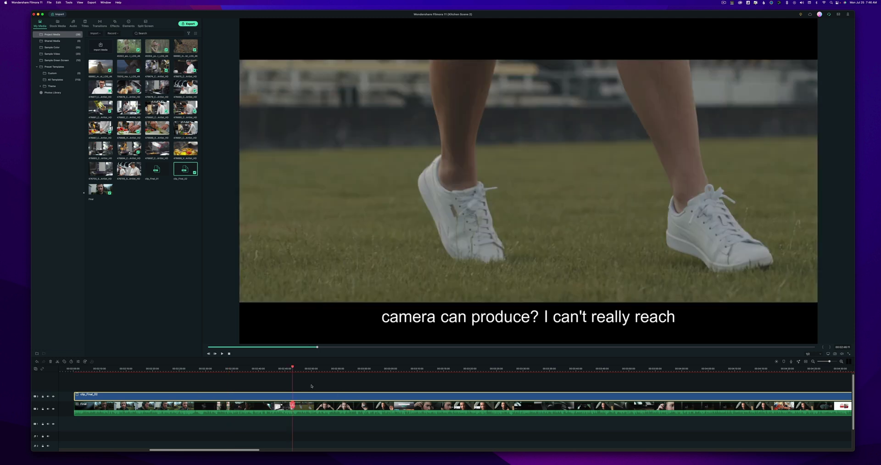
{"action": "left_click", "coordinate": [348, 368]}
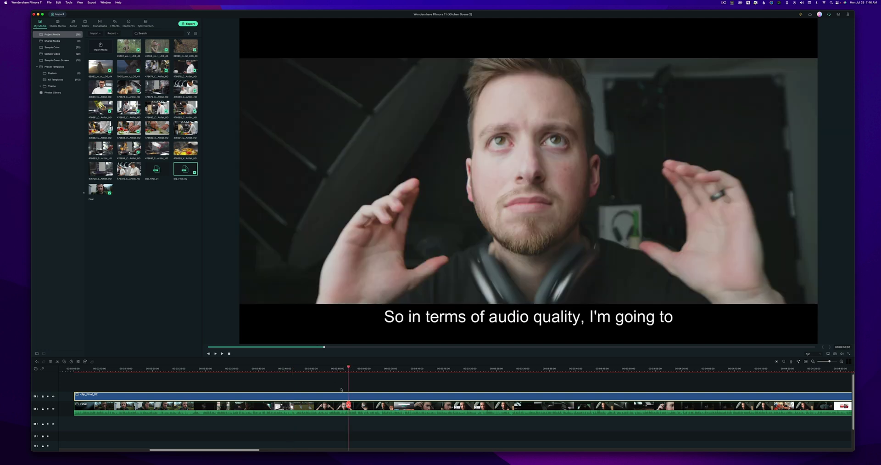
{"action": "left_click", "coordinate": [369, 368]}
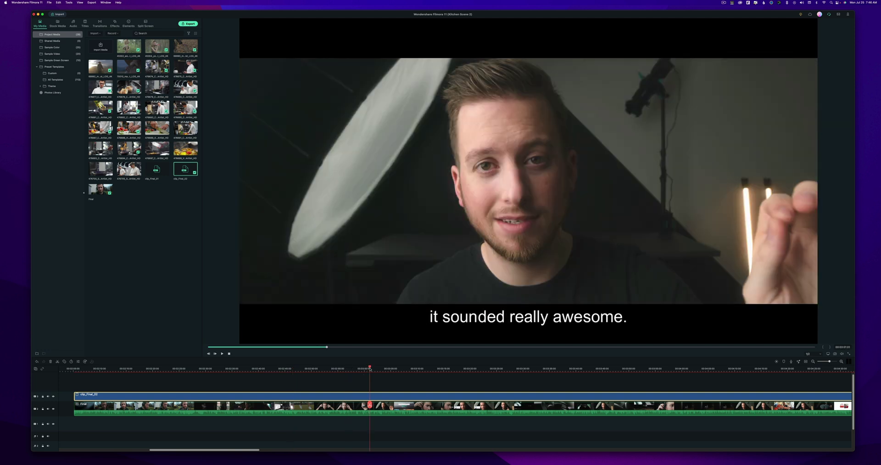
{"action": "double_click", "coordinate": [362, 395]}
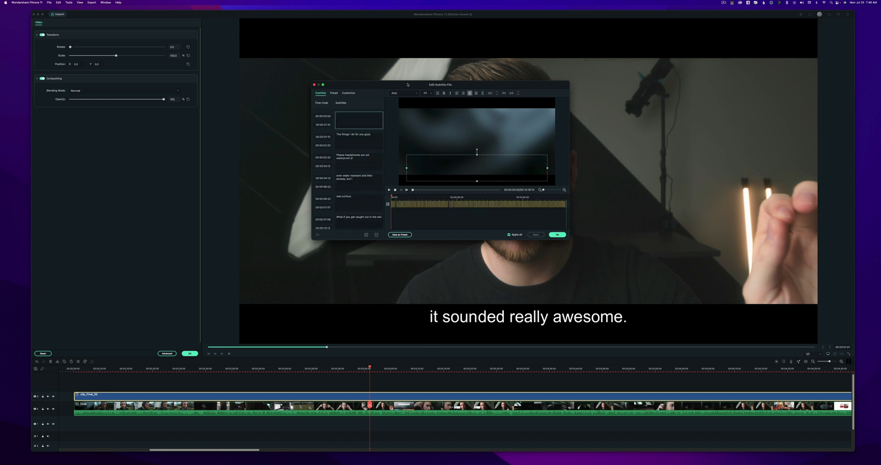
Browse the subtitle list and jump to the 'Like this is I always get incredibly' caption.
{"action": "left_click_drag", "start_coordinate": [408, 85], "coordinate": [402, 101]}
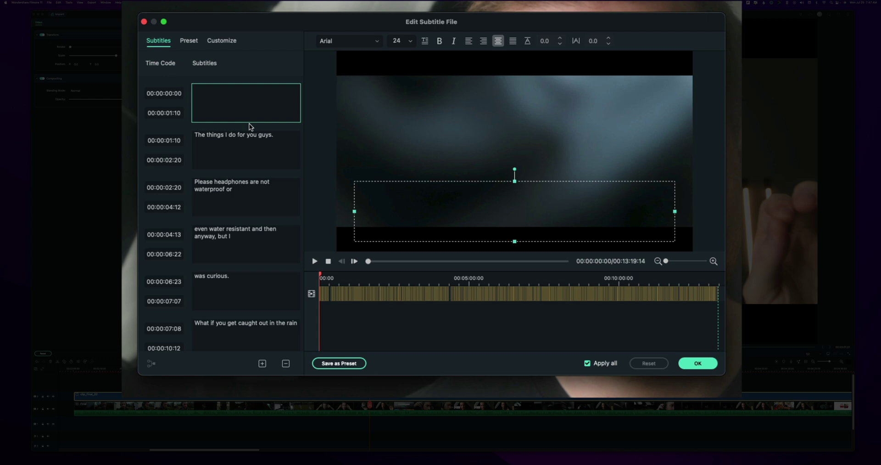
{"action": "scroll", "coordinate": [361, 181], "scroll_direction": "down", "scroll_amount": 5}
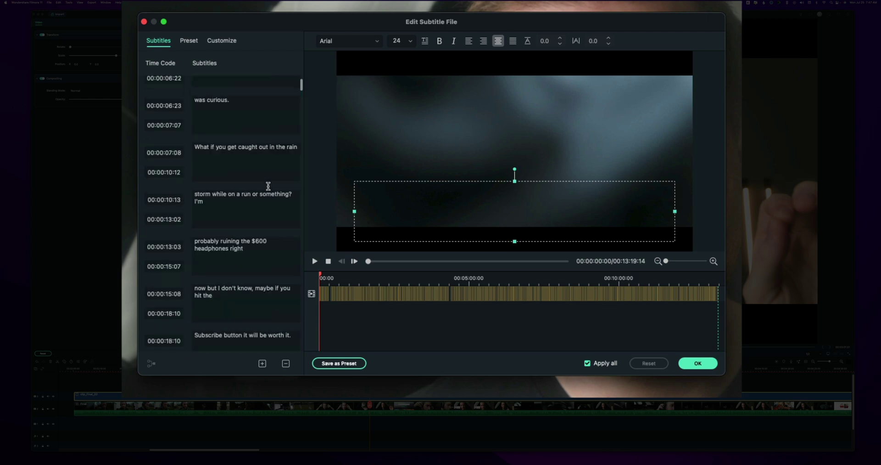
{"action": "scroll", "coordinate": [268, 186], "scroll_direction": "down", "scroll_amount": 10}
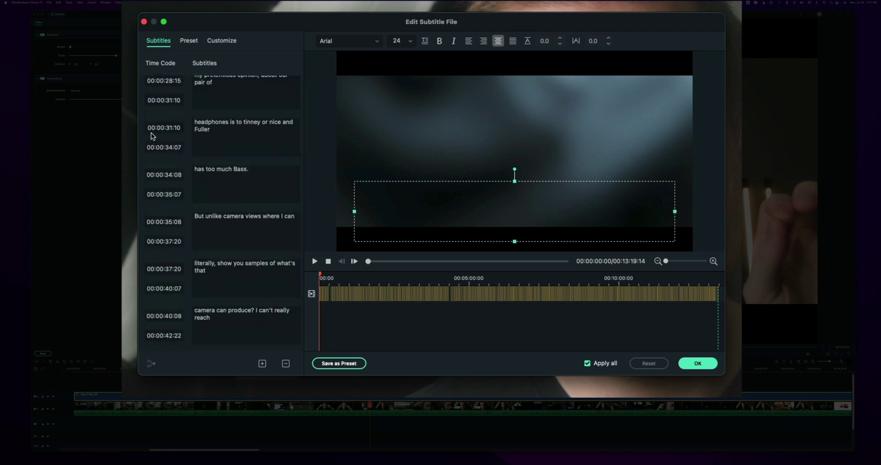
{"action": "scroll", "coordinate": [238, 141], "scroll_direction": "down", "scroll_amount": 10}
{"action": "scroll", "coordinate": [240, 145], "scroll_direction": "down", "scroll_amount": 10}
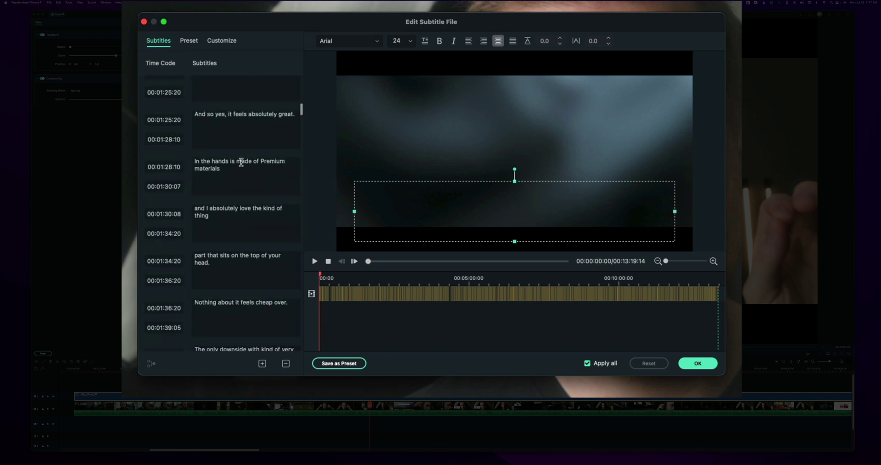
{"action": "scroll", "coordinate": [240, 138], "scroll_direction": "down", "scroll_amount": 3}
{"action": "scroll", "coordinate": [250, 150], "scroll_direction": "down", "scroll_amount": 1}
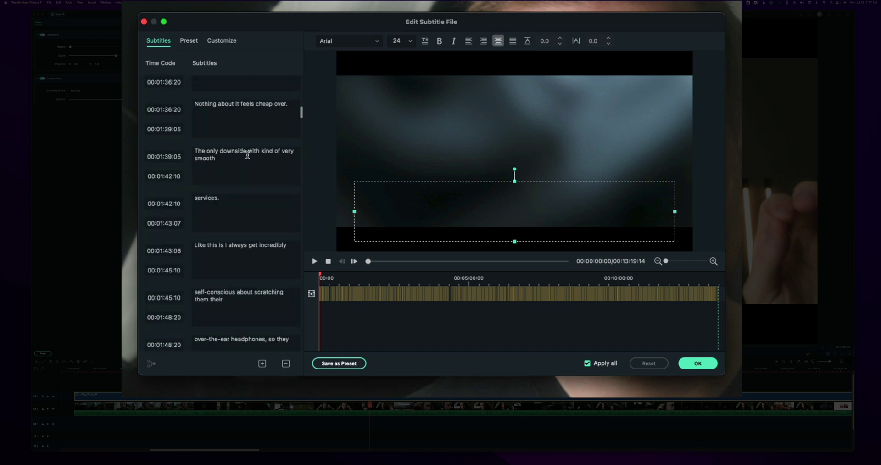
{"action": "scroll", "coordinate": [248, 155], "scroll_direction": "down", "scroll_amount": 1}
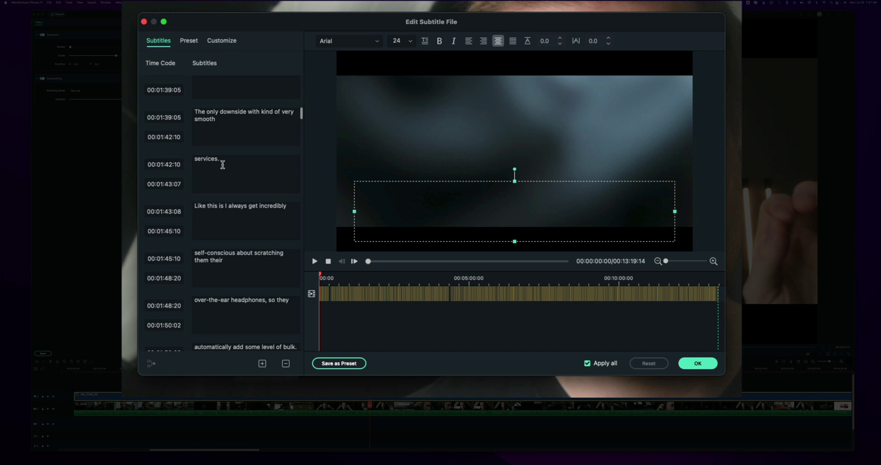
{"action": "scroll", "coordinate": [247, 168], "scroll_direction": "down", "scroll_amount": 1}
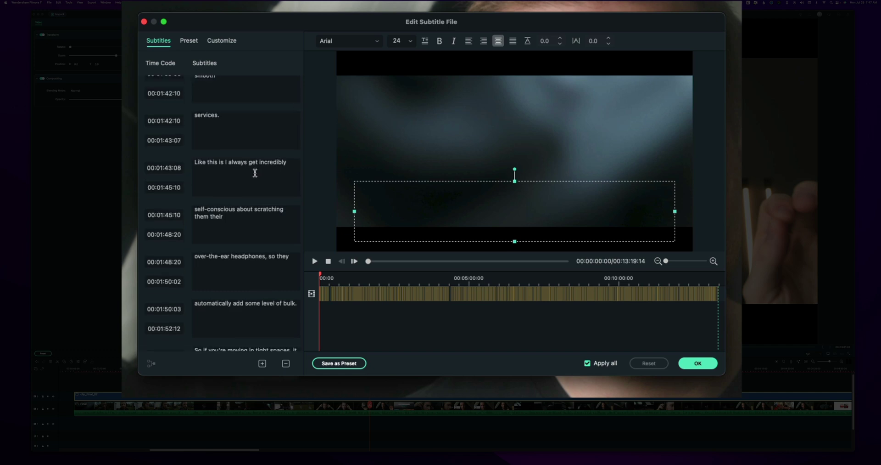
{"action": "left_click", "coordinate": [236, 166]}
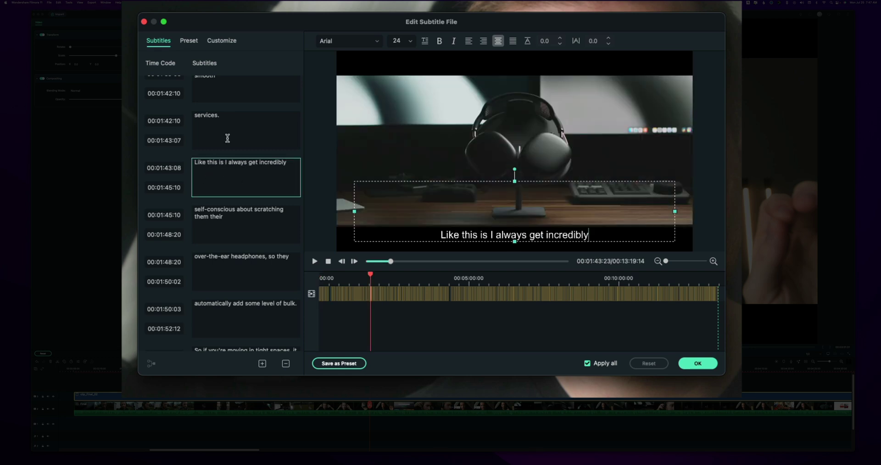
{"action": "scroll", "coordinate": [236, 161], "scroll_direction": "up", "scroll_amount": 6}
{"action": "scroll", "coordinate": [236, 161], "scroll_direction": "up", "scroll_amount": 5}
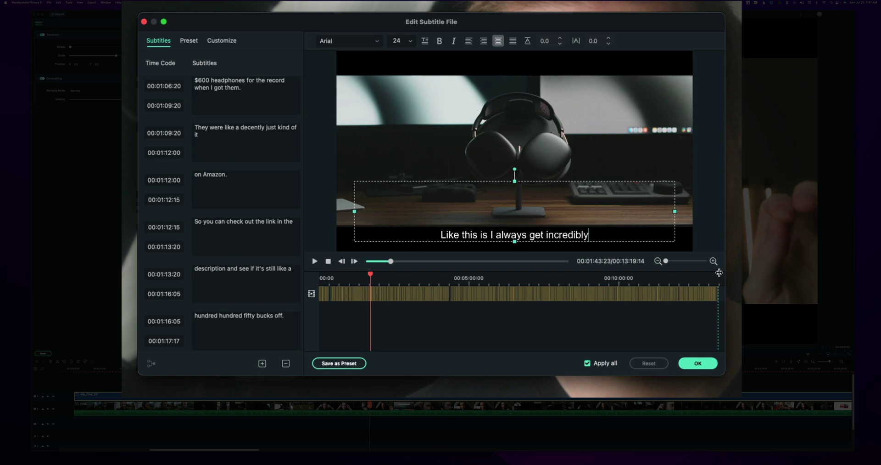
Zoom the subtitle timeline in to show individual subtitle clips and reselect 'Like this is'.
{"action": "left_click", "coordinate": [713, 261]}
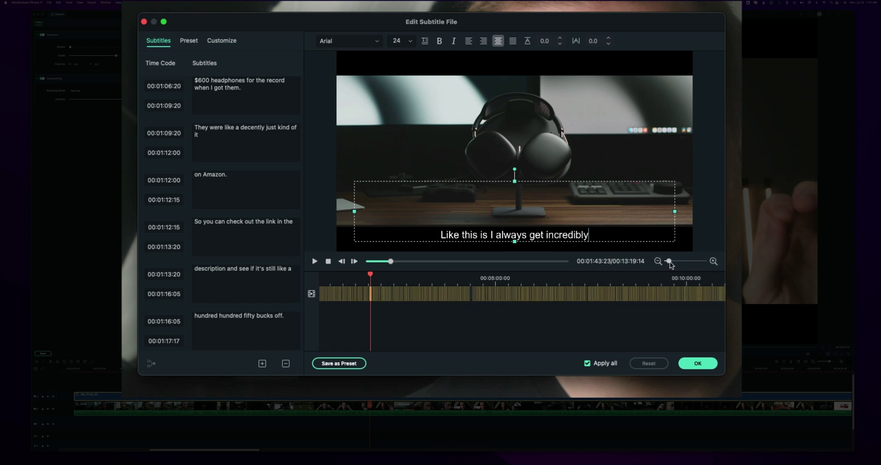
{"action": "left_click_drag", "start_coordinate": [669, 261], "coordinate": [685, 264]}
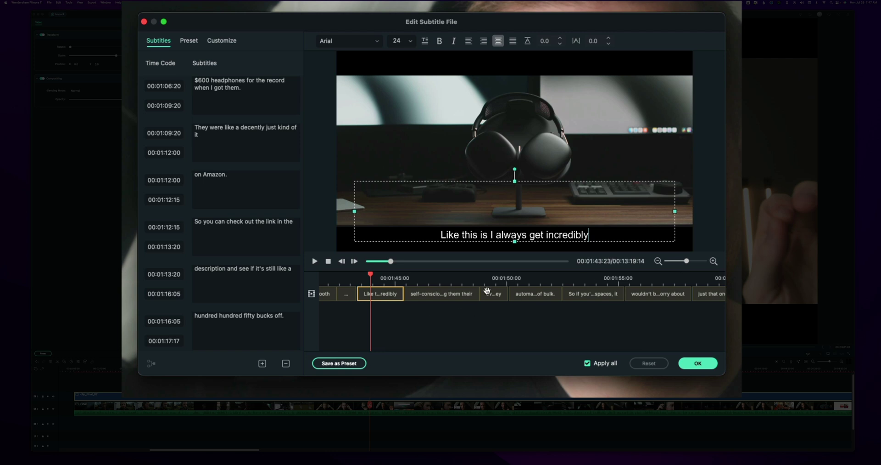
{"action": "left_click", "coordinate": [418, 294]}
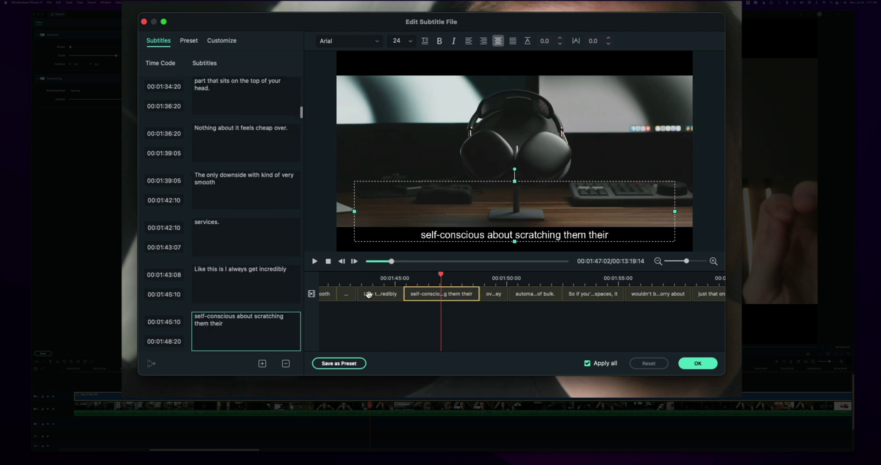
{"action": "left_click", "coordinate": [374, 297]}
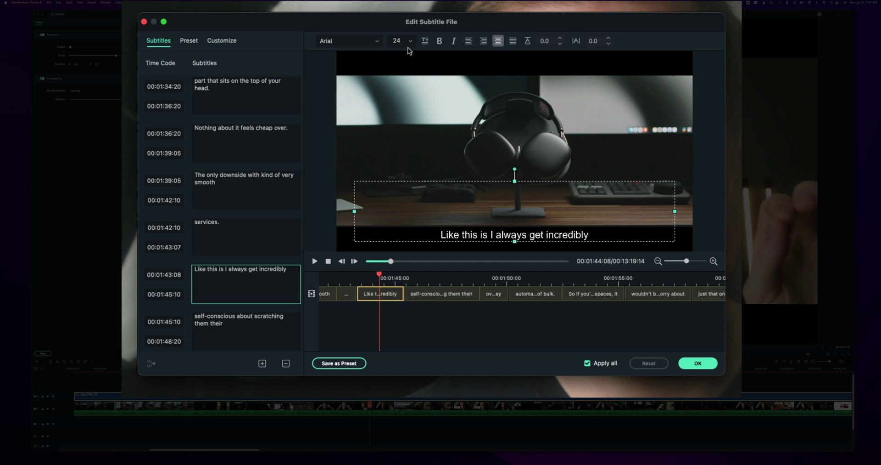
Apply preset Text style 4 to the subtitles and preview several later captions.
{"action": "left_click", "coordinate": [186, 41]}
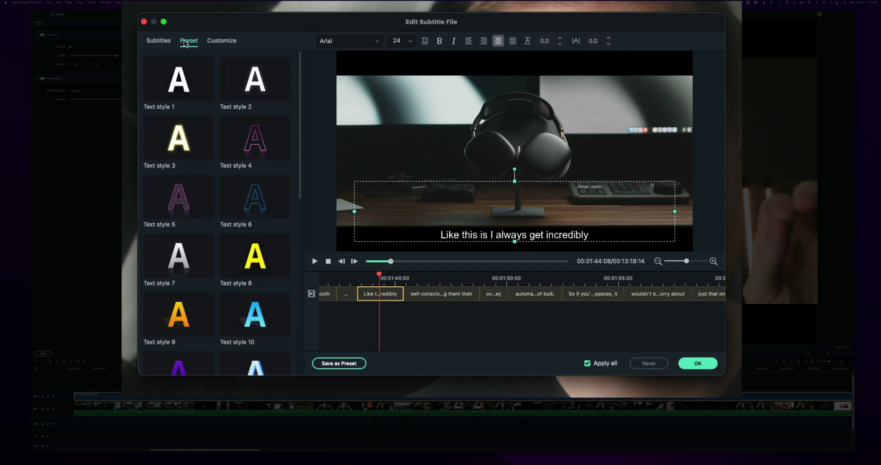
{"action": "left_click", "coordinate": [238, 146]}
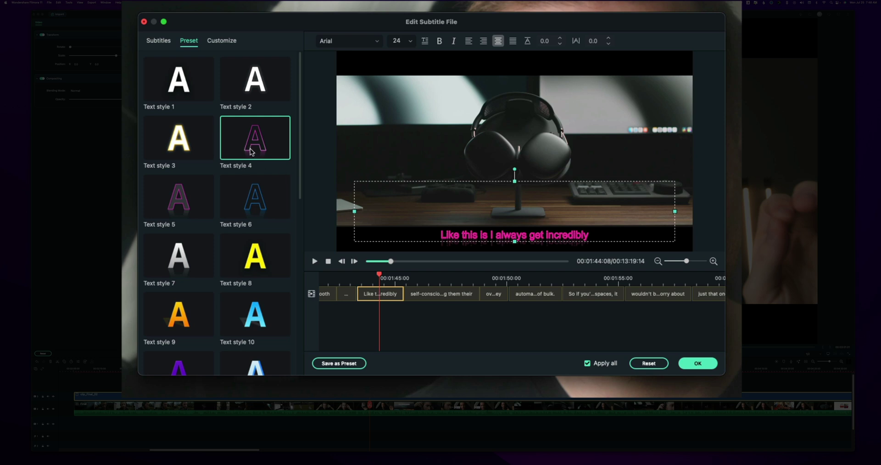
{"action": "left_click", "coordinate": [430, 277]}
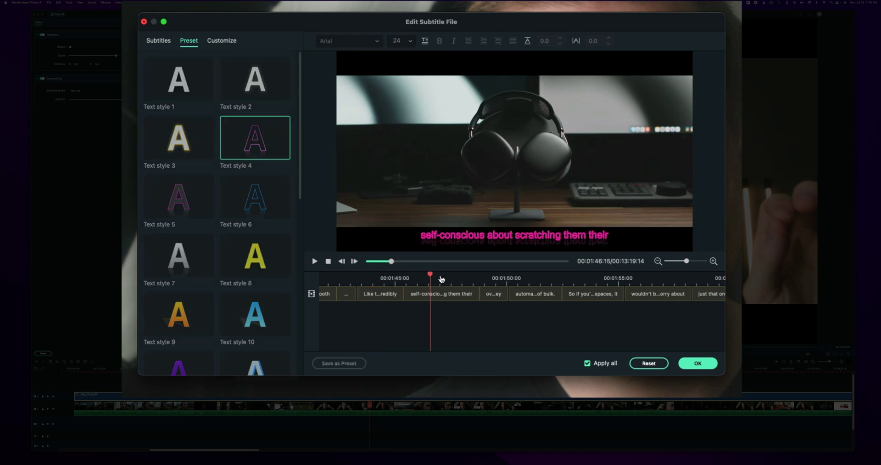
{"action": "left_click", "coordinate": [488, 278]}
{"action": "left_click", "coordinate": [526, 278]}
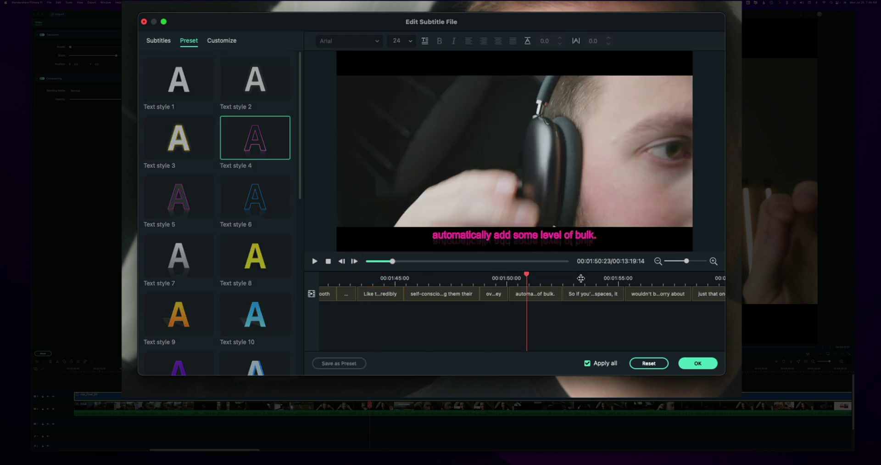
{"action": "left_click", "coordinate": [580, 278]}
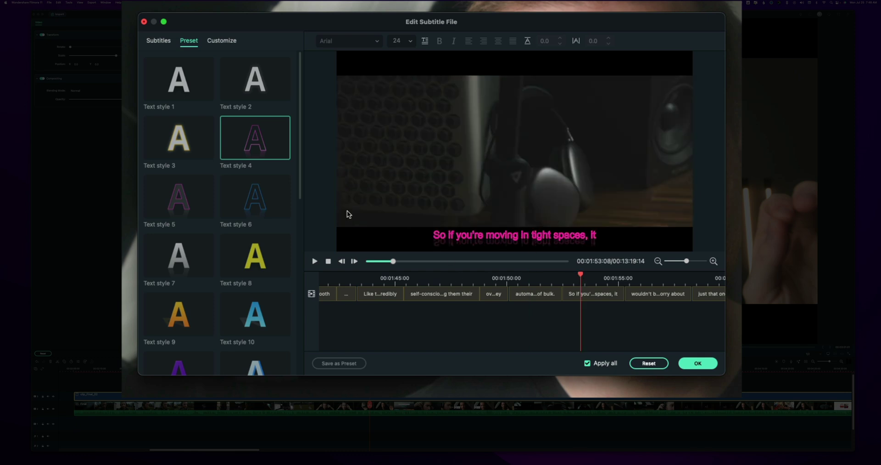
Turn off apply-to-all and give the 'So if you're moving' caption Text style 6.
{"action": "left_click", "coordinate": [587, 363]}
{"action": "left_click", "coordinate": [577, 294]}
{"action": "left_click", "coordinate": [251, 205]}
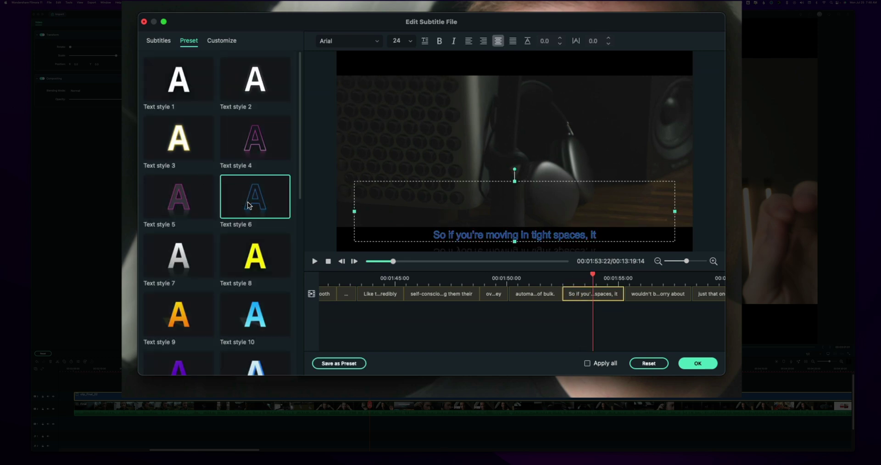
Give the over-the-ear headphones caption the yellow Text style 8, then scrub to 'tight spaces'.
{"action": "left_click", "coordinate": [532, 281]}
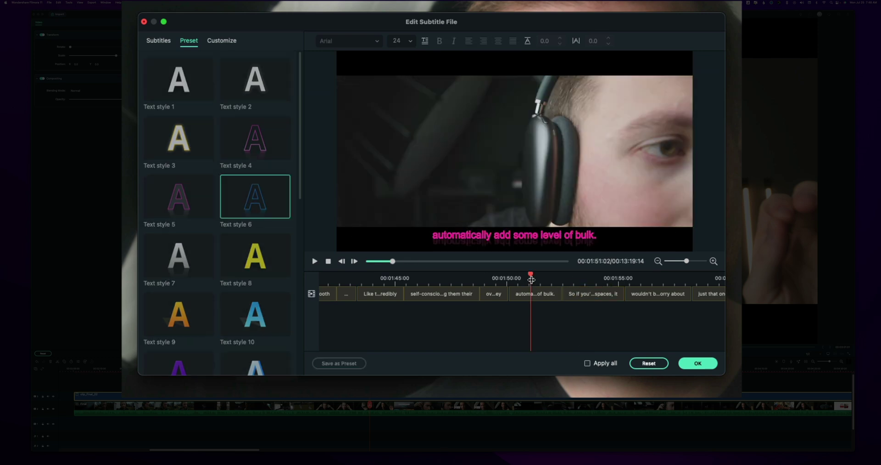
{"action": "left_click", "coordinate": [535, 293]}
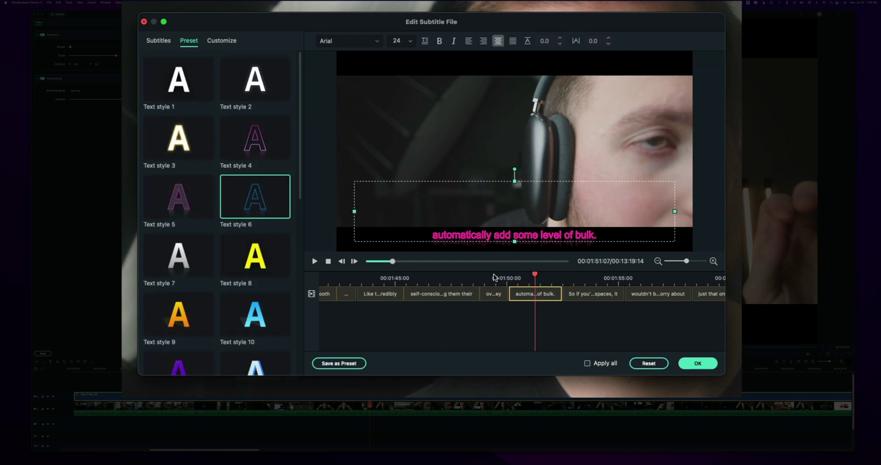
{"action": "left_click", "coordinate": [494, 275]}
{"action": "left_click", "coordinate": [495, 294]}
{"action": "left_click", "coordinate": [255, 265]}
{"action": "left_click", "coordinate": [492, 278]}
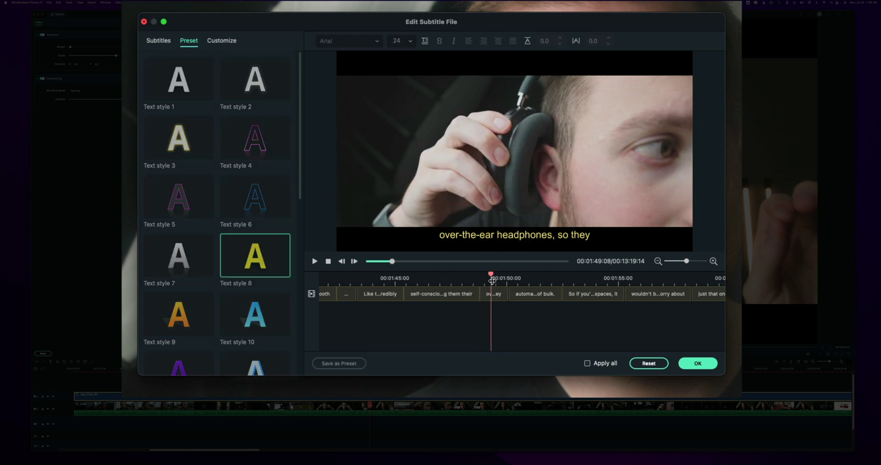
{"action": "left_click_drag", "start_coordinate": [494, 278], "coordinate": [589, 282]}
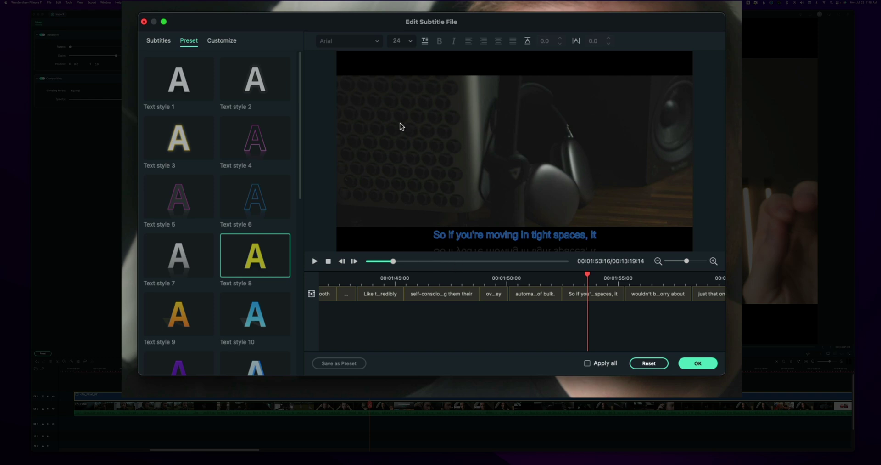
Enable a 100 ms fade in and out for all subtitles and play back to preview.
{"action": "left_click", "coordinate": [219, 42]}
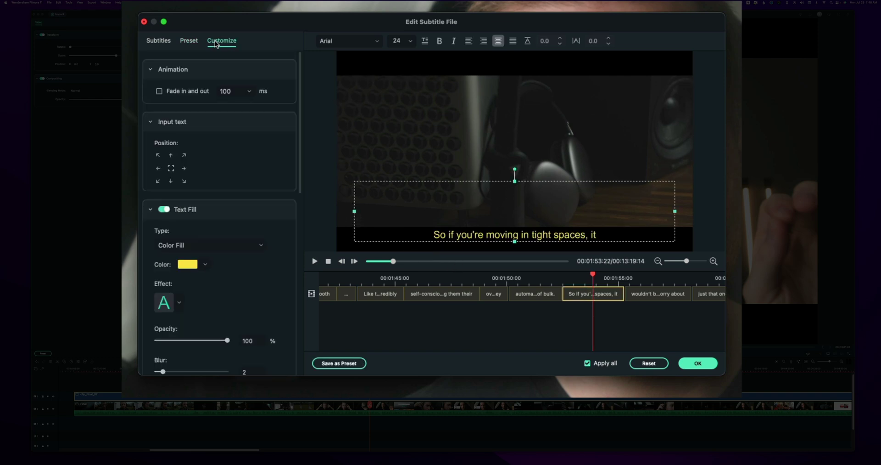
{"action": "scroll", "coordinate": [266, 172], "scroll_direction": "down", "scroll_amount": 10}
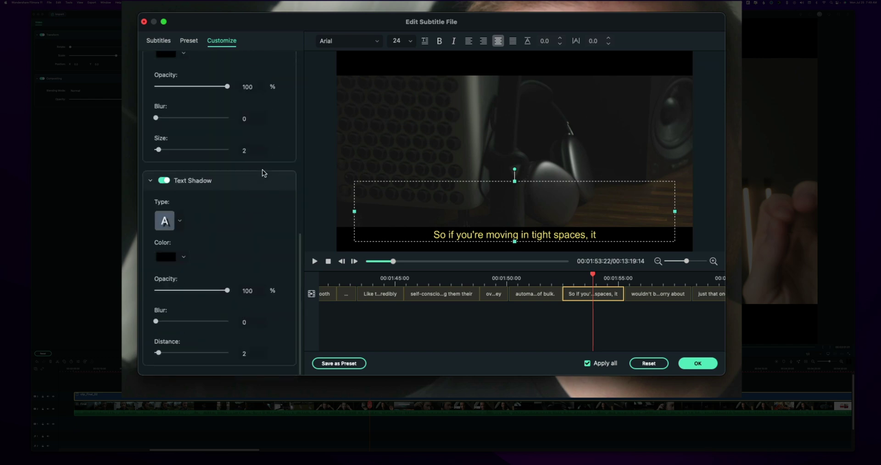
{"action": "scroll", "coordinate": [262, 169], "scroll_direction": "up", "scroll_amount": 10}
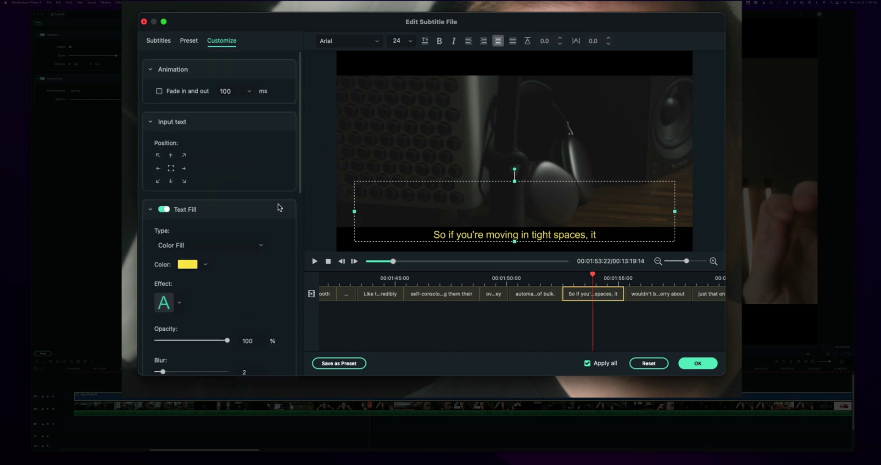
{"action": "left_click", "coordinate": [160, 92]}
{"action": "left_click", "coordinate": [547, 276]}
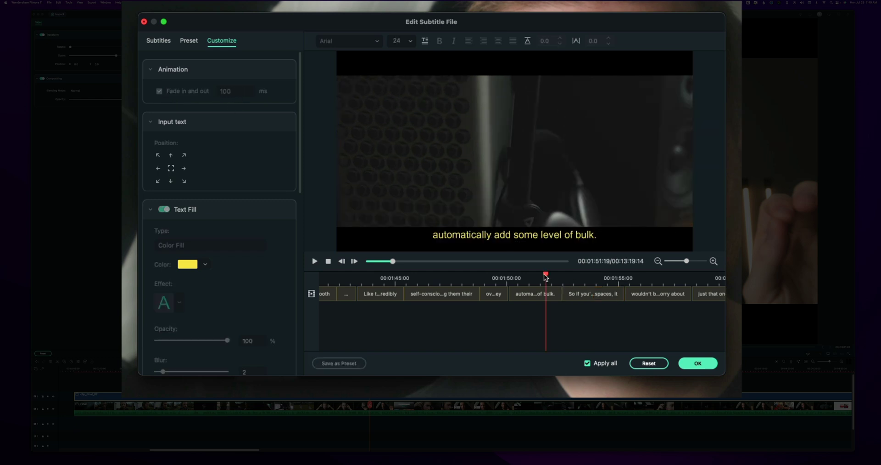
{"action": "left_click", "coordinate": [316, 260]}
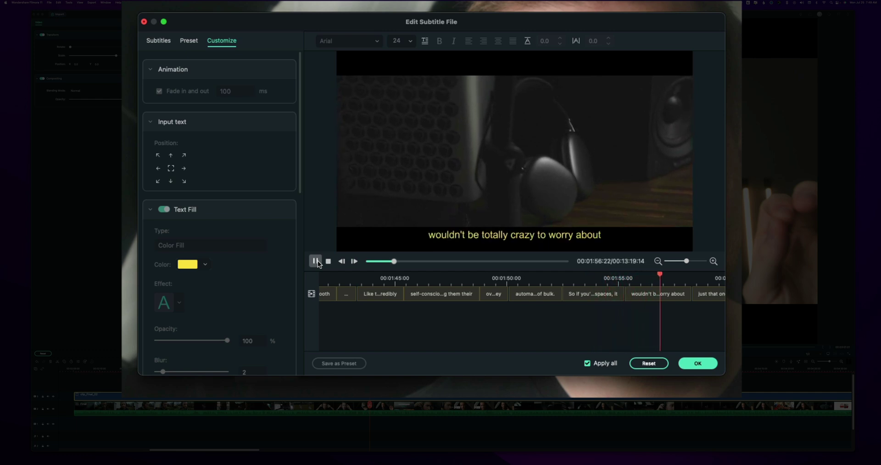
{"action": "left_click", "coordinate": [316, 261]}
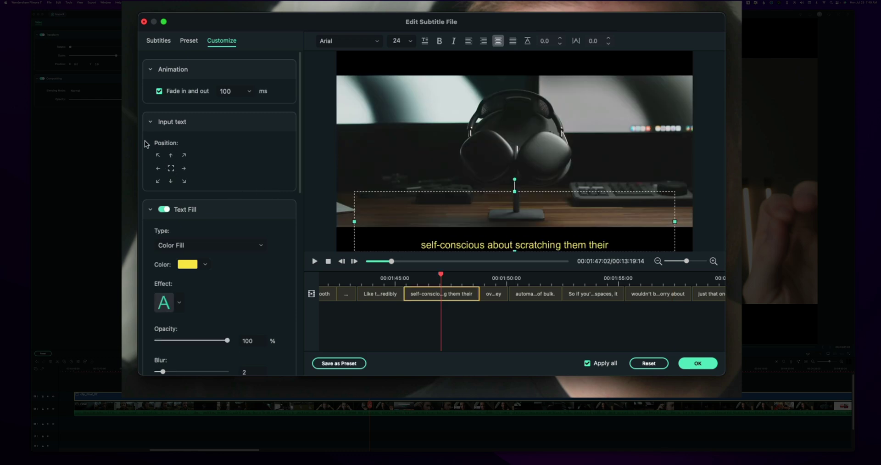
Try the top, middle and right subtitle positions, ending on bottom-centre.
{"action": "left_click", "coordinate": [172, 156]}
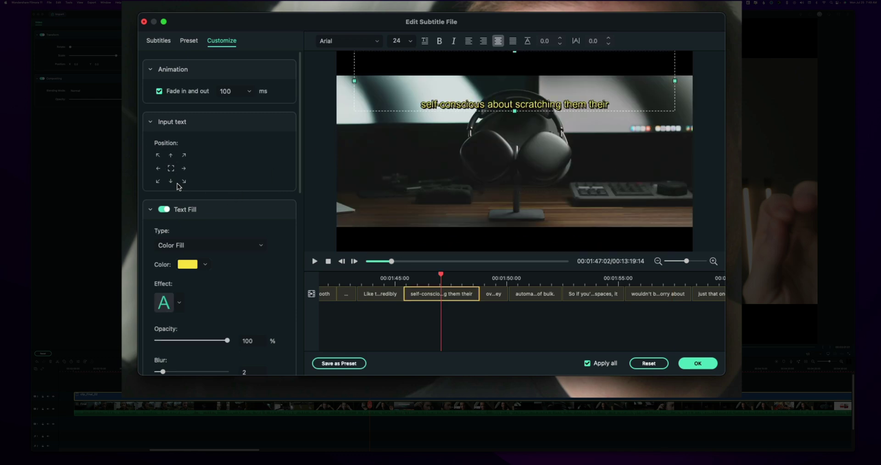
{"action": "left_click", "coordinate": [172, 182]}
{"action": "left_click", "coordinate": [184, 169]}
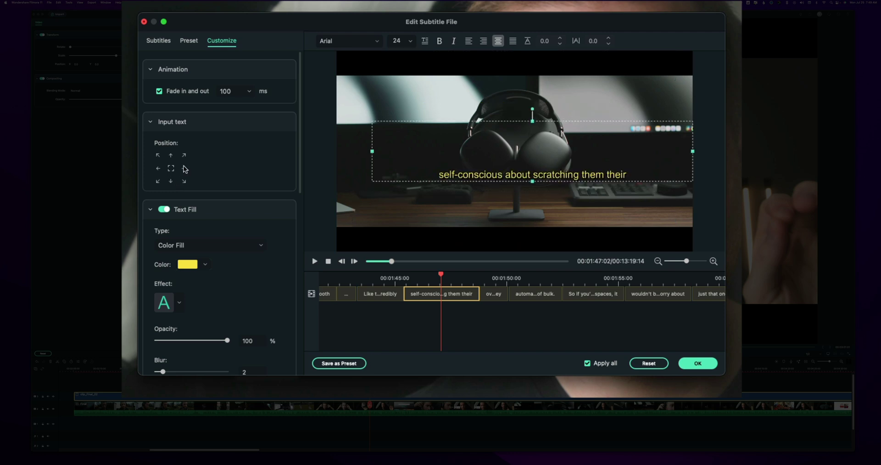
{"action": "left_click", "coordinate": [158, 168]}
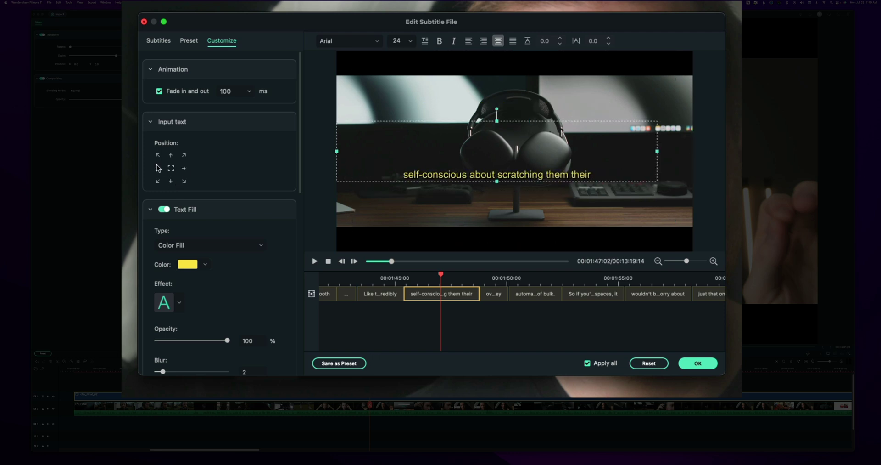
{"action": "left_click", "coordinate": [185, 181]}
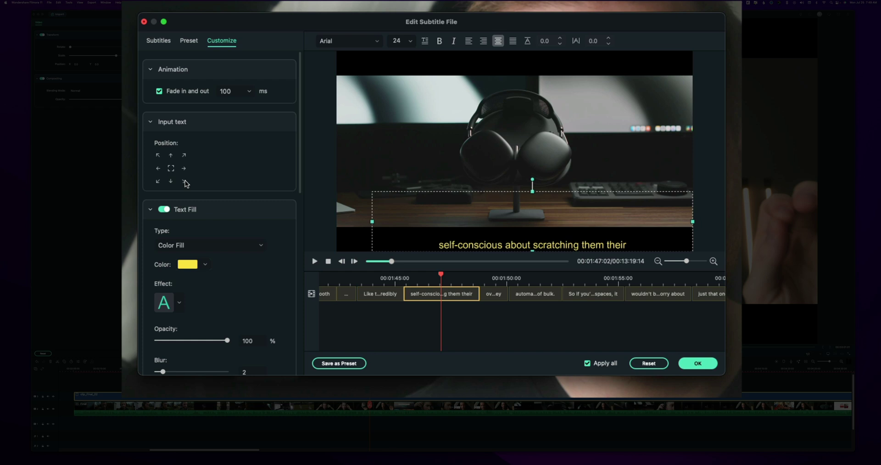
{"action": "left_click", "coordinate": [171, 168]}
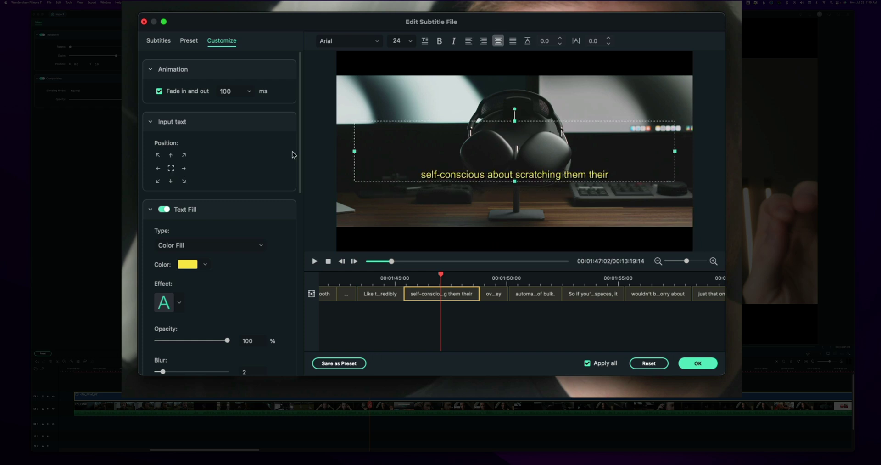
{"action": "left_click", "coordinate": [170, 181]}
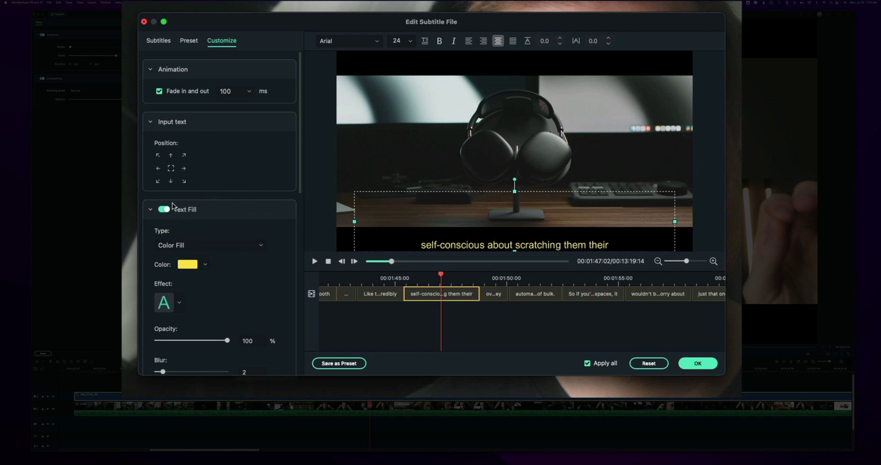
Fill the subtitle text red, choose a fill effect style, and set opacity to 100%.
{"action": "scroll", "coordinate": [224, 223], "scroll_direction": "down", "scroll_amount": 3}
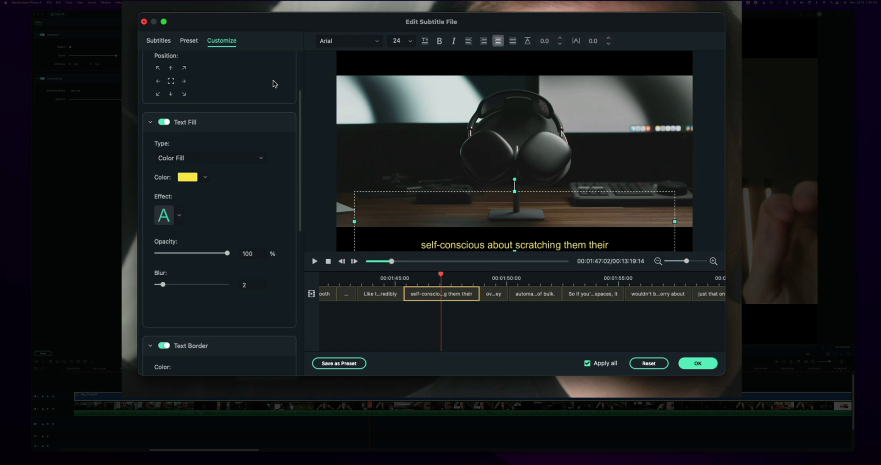
{"action": "left_click", "coordinate": [204, 178]}
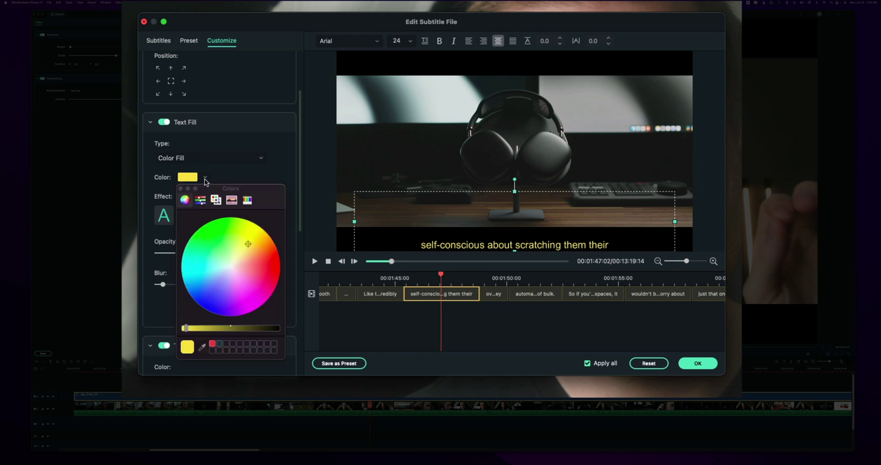
{"action": "left_click", "coordinate": [218, 229]}
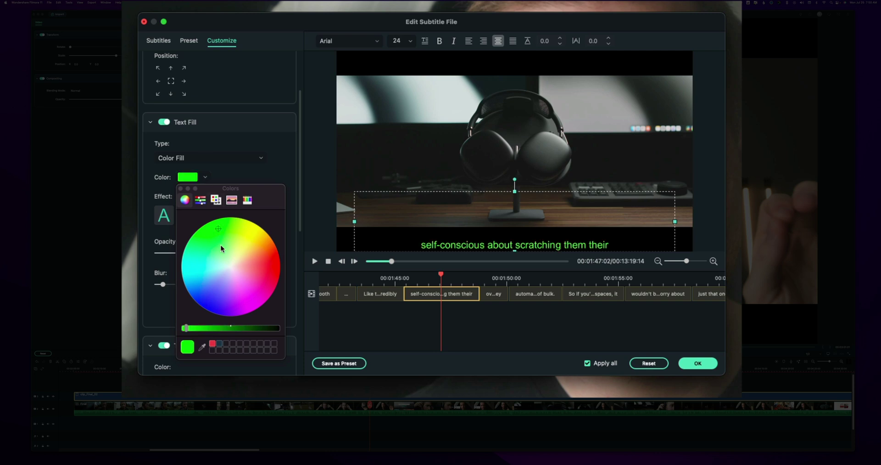
{"action": "left_click", "coordinate": [221, 245]}
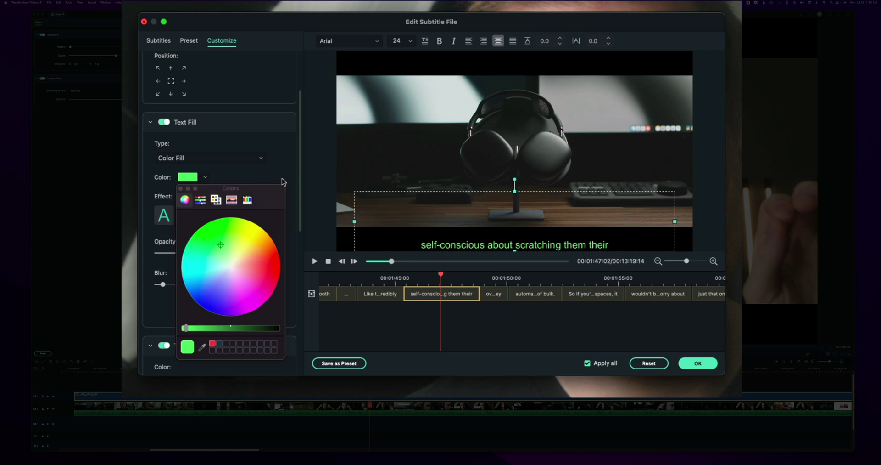
{"action": "left_click", "coordinate": [213, 343]}
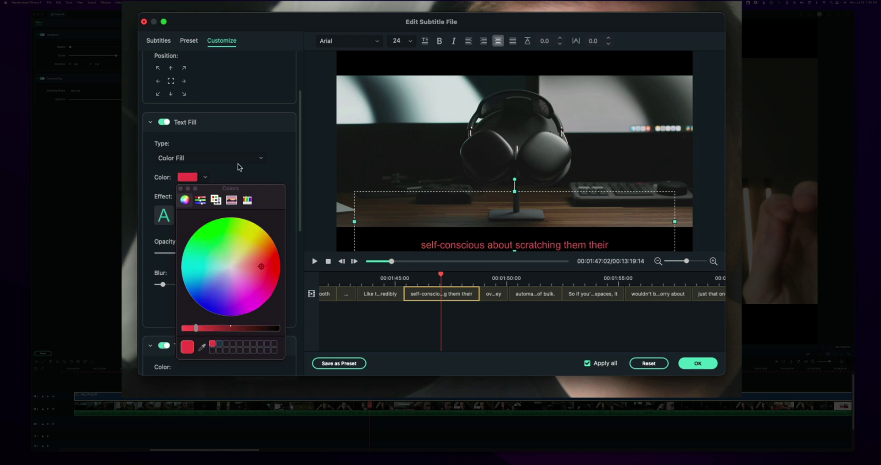
{"action": "left_click", "coordinate": [179, 189]}
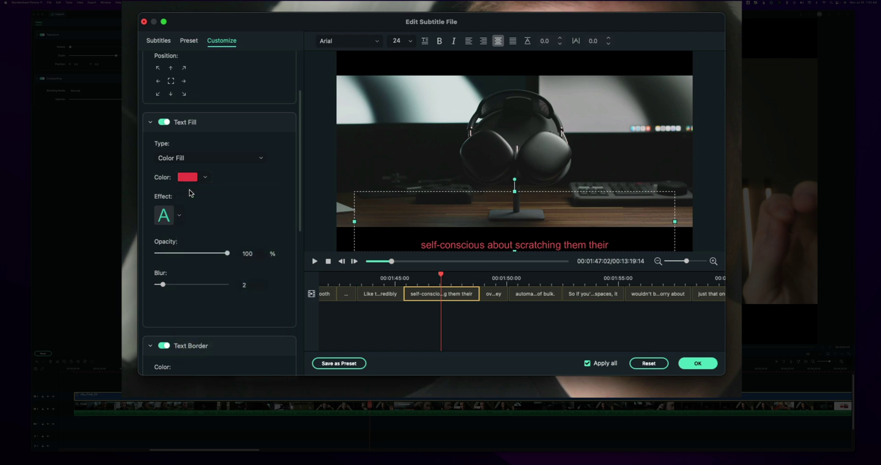
{"action": "left_click", "coordinate": [181, 217]}
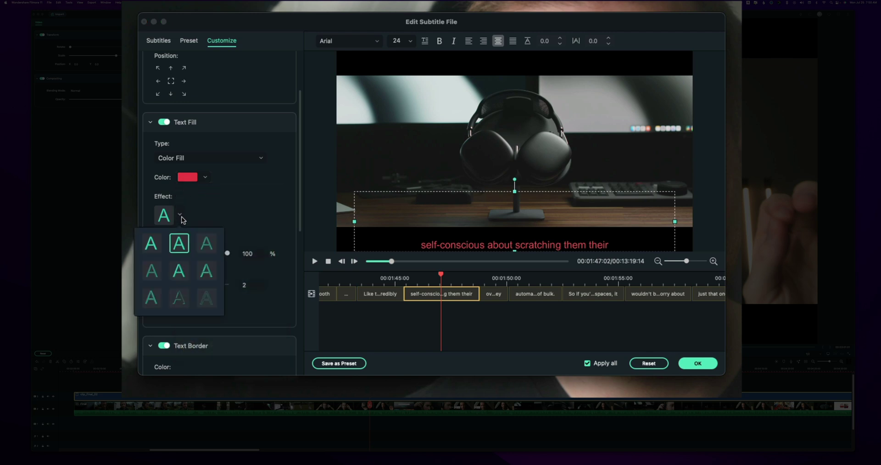
{"action": "left_click", "coordinate": [215, 296]}
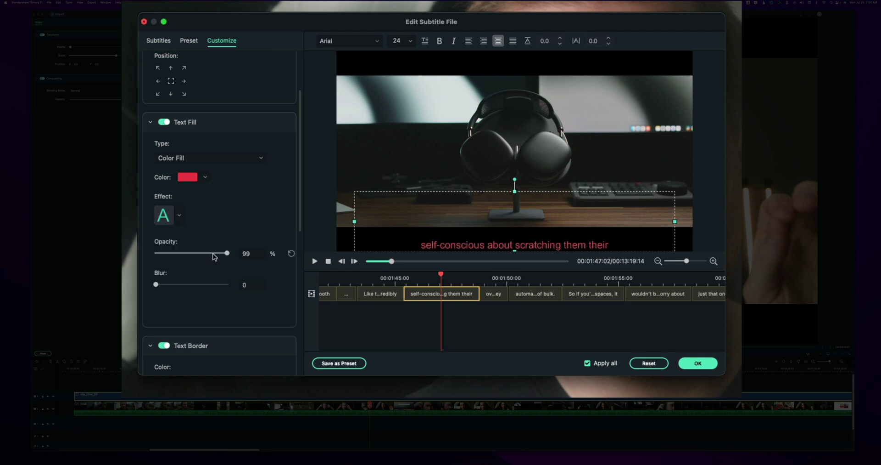
{"action": "left_click", "coordinate": [228, 252]}
Lower the text border opacity to 17% and add a text shadow style.
{"action": "left_click_drag", "start_coordinate": [160, 285], "coordinate": [155, 285]}
{"action": "scroll", "coordinate": [184, 248], "scroll_direction": "down", "scroll_amount": 4}
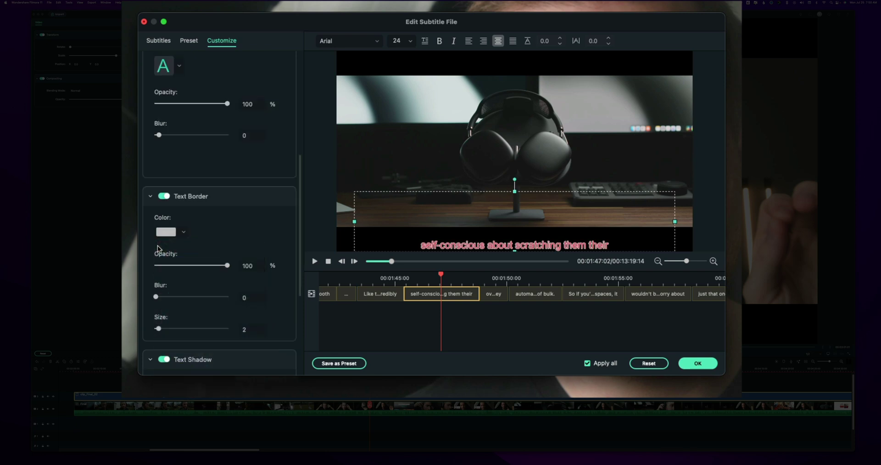
{"action": "left_click", "coordinate": [196, 265]}
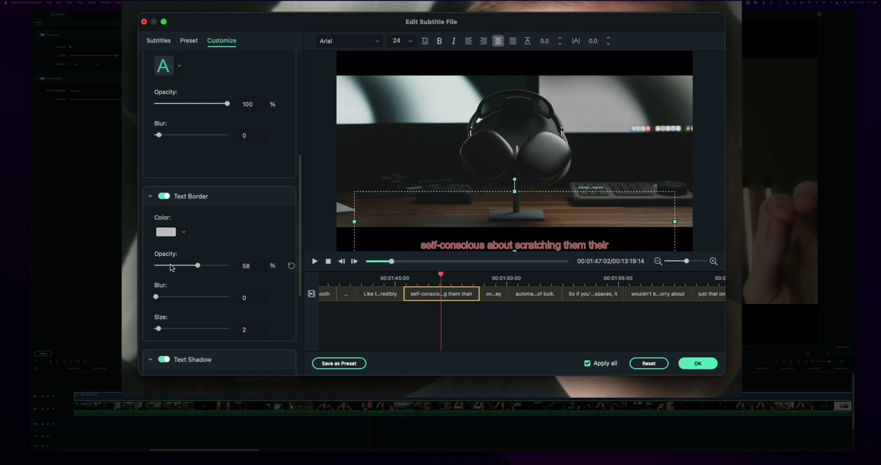
{"action": "left_click", "coordinate": [169, 266]}
{"action": "scroll", "coordinate": [170, 267], "scroll_direction": "down", "scroll_amount": 4}
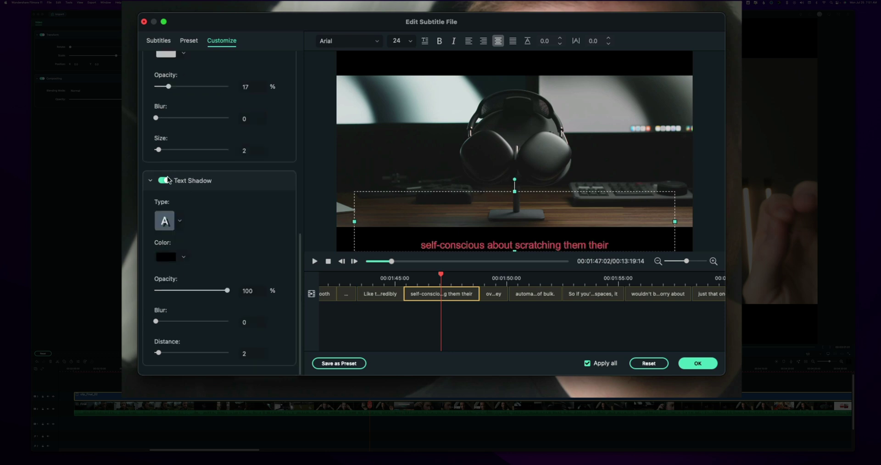
{"action": "left_click", "coordinate": [178, 220]}
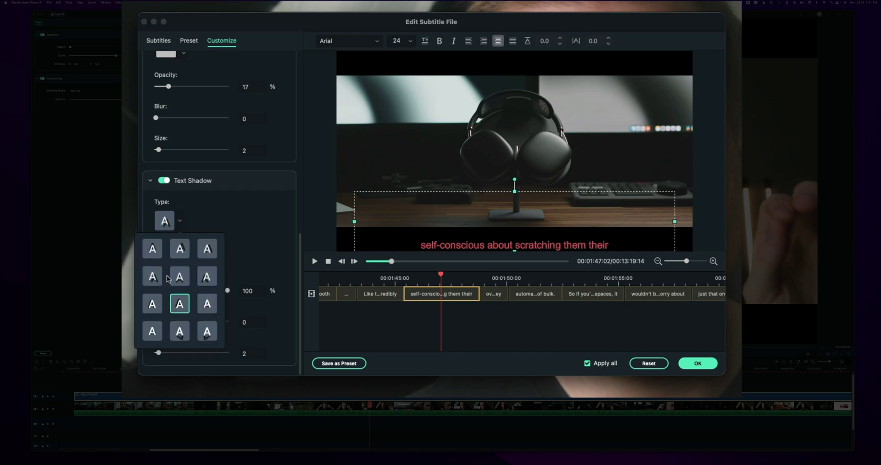
{"action": "left_click", "coordinate": [198, 213]}
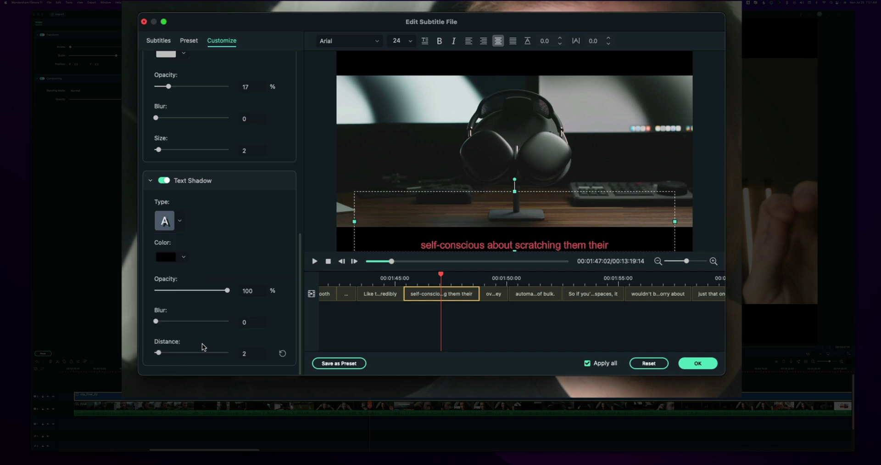
Check later captions on the subtitle timeline to confirm the red styling.
{"action": "left_click", "coordinate": [444, 277]}
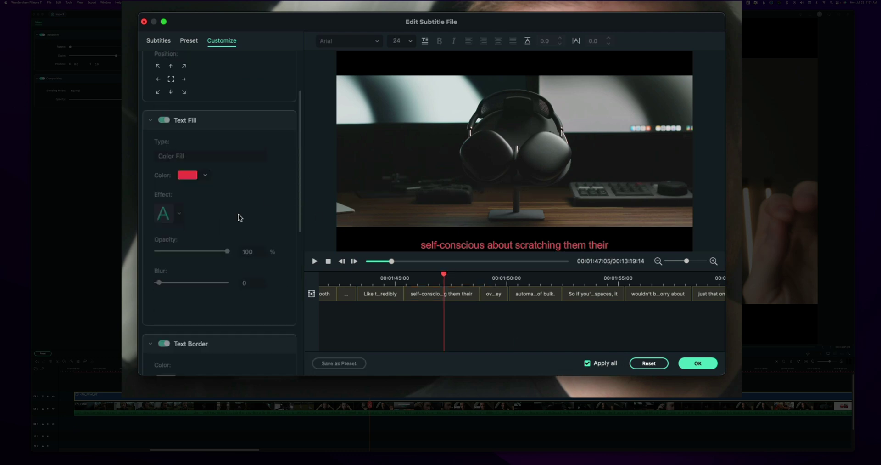
{"action": "left_click", "coordinate": [489, 277]}
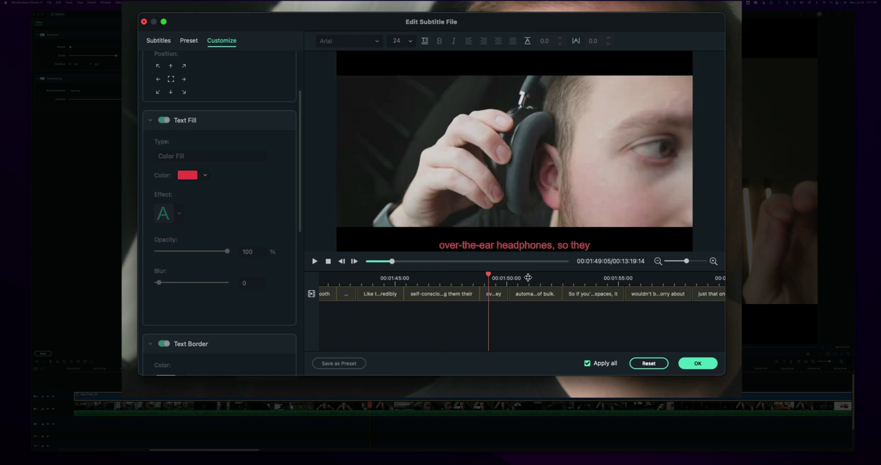
{"action": "left_click", "coordinate": [528, 276]}
Check the caption at 00:01:53:07, then preview the Default Title's 'Welcome to Filmora' text.
{"action": "left_click", "coordinate": [580, 277]}
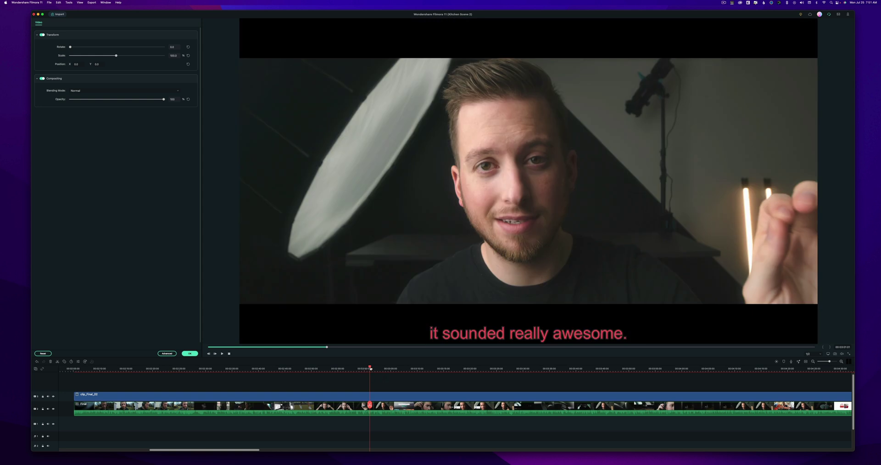
{"action": "left_click_drag", "start_coordinate": [370, 368], "coordinate": [384, 368]}
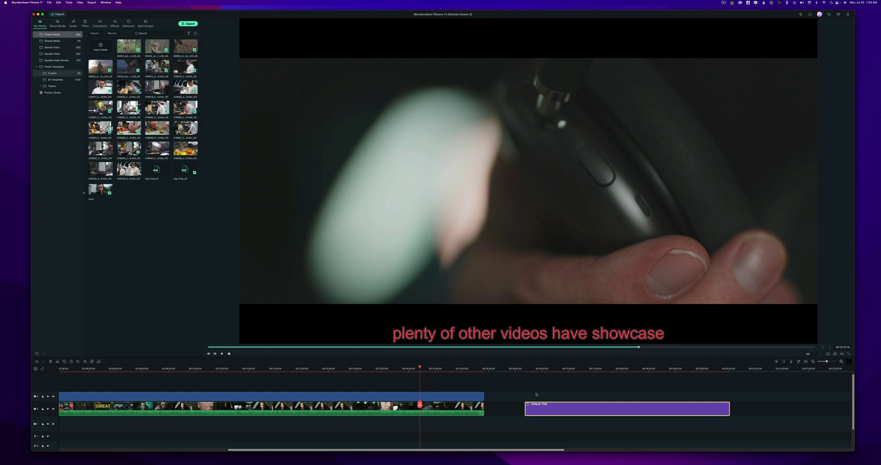
{"action": "scroll", "coordinate": [397, 380], "scroll_direction": "right", "scroll_amount": 5}
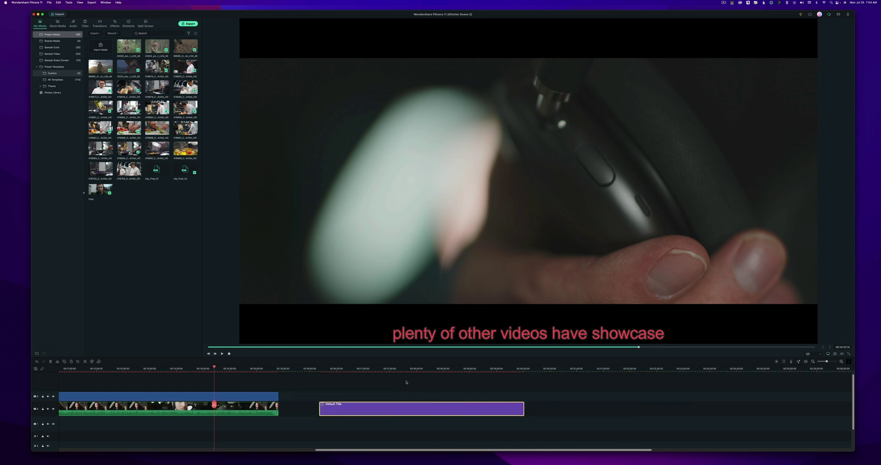
{"action": "left_click", "coordinate": [393, 369]}
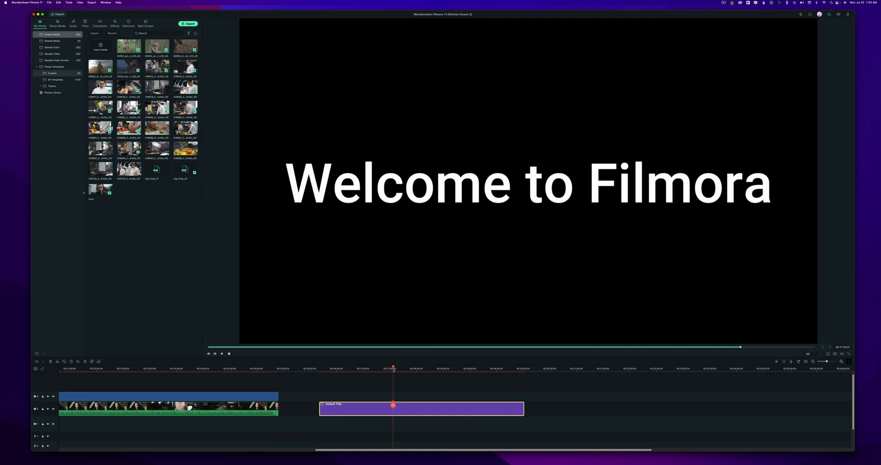
Start Text to Speech for the Default Title in English (US), auditioning the Bob and Nancy voices.
{"action": "right_click", "coordinate": [377, 412]}
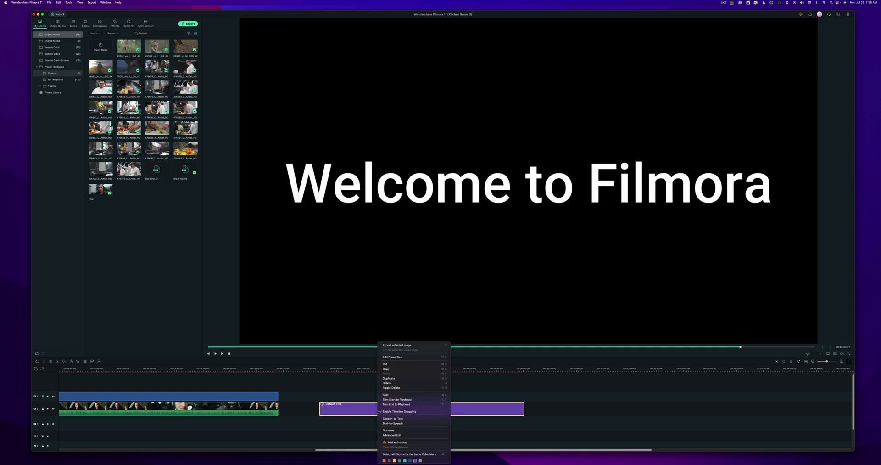
{"action": "left_click", "coordinate": [397, 424]}
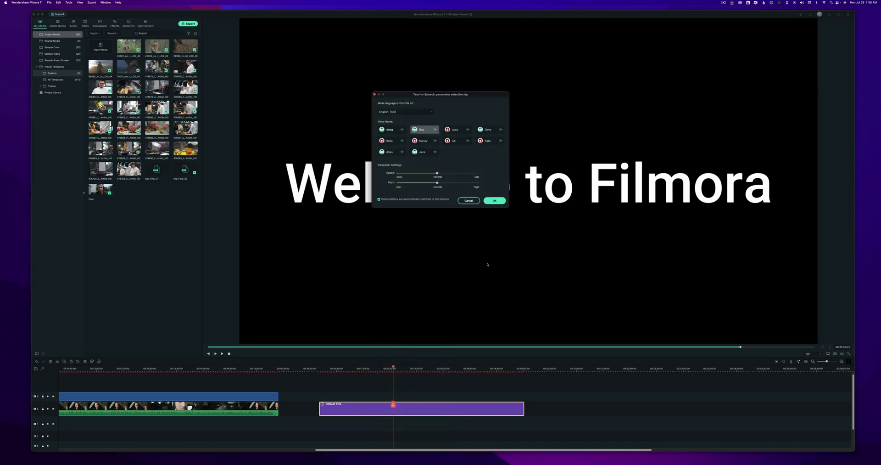
{"action": "left_click_drag", "start_coordinate": [480, 93], "coordinate": [482, 120]}
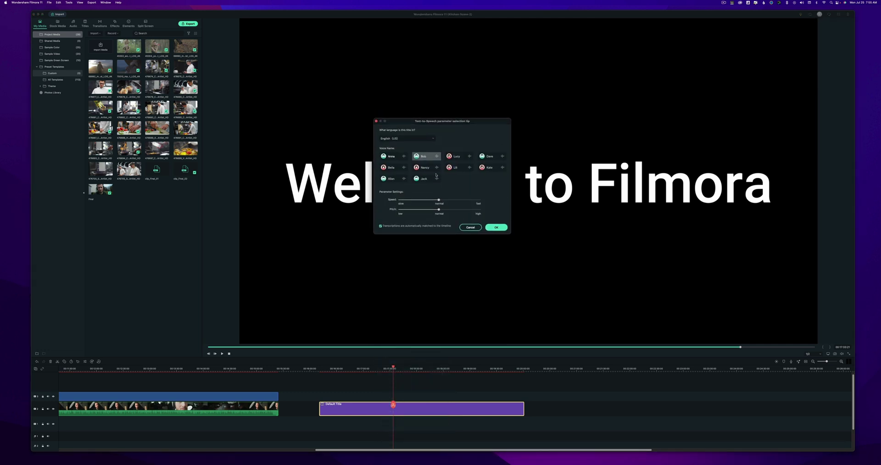
{"action": "left_click", "coordinate": [388, 139]}
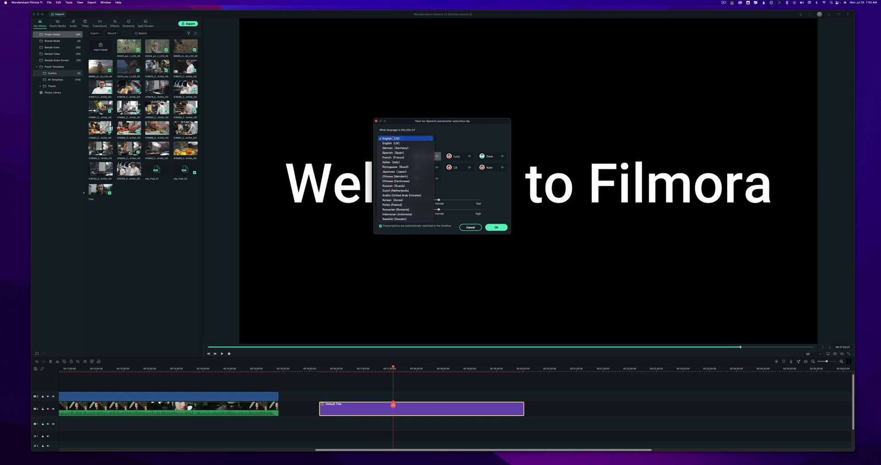
{"action": "left_click", "coordinate": [408, 138]}
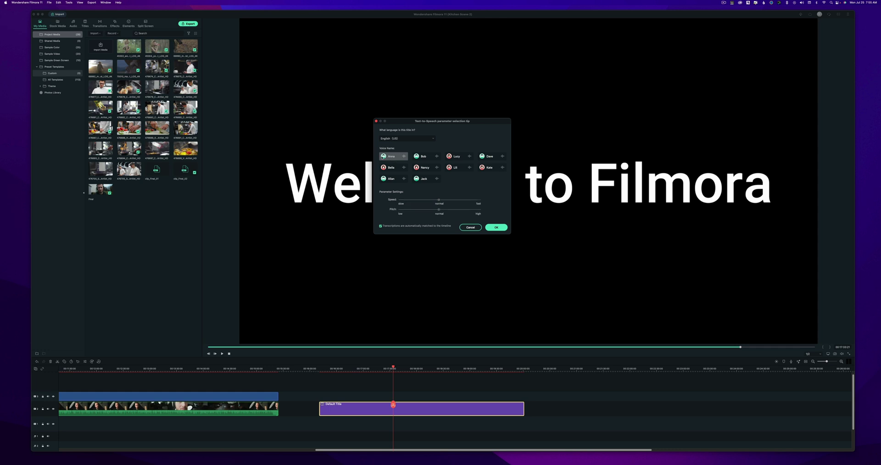
{"action": "left_click", "coordinate": [418, 158]}
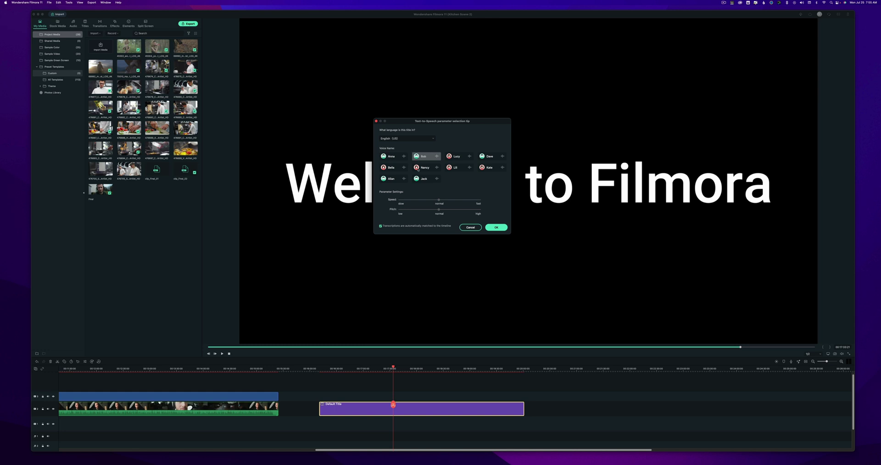
{"action": "left_click", "coordinate": [416, 168]}
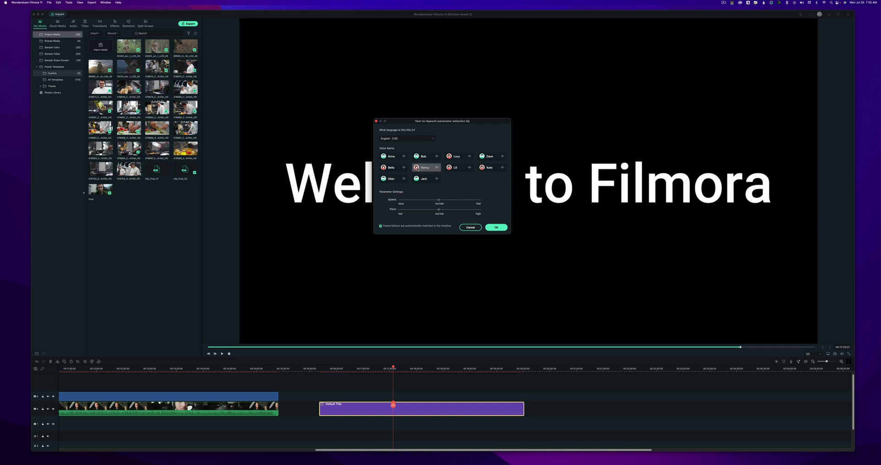
Generate a Lili-voice narration of the title after trying speeds and pitches, leaving both at normal.
{"action": "left_click", "coordinate": [456, 167]}
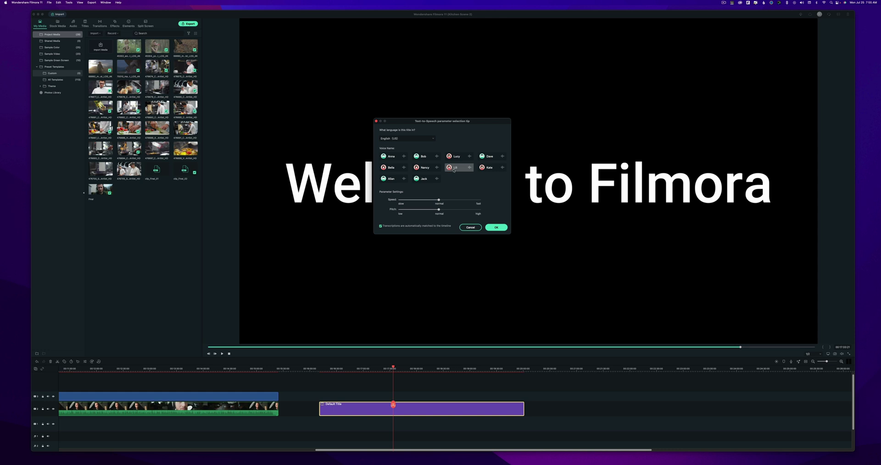
{"action": "left_click_drag", "start_coordinate": [439, 200], "coordinate": [400, 201]}
{"action": "left_click_drag", "start_coordinate": [400, 200], "coordinate": [487, 202]}
{"action": "left_click_drag", "start_coordinate": [480, 200], "coordinate": [438, 200]}
{"action": "left_click_drag", "start_coordinate": [438, 210], "coordinate": [480, 210]}
{"action": "left_click", "coordinate": [458, 168]}
{"action": "left_click_drag", "start_coordinate": [480, 210], "coordinate": [400, 209]}
{"action": "left_click", "coordinate": [439, 210]}
{"action": "left_click", "coordinate": [497, 228]}
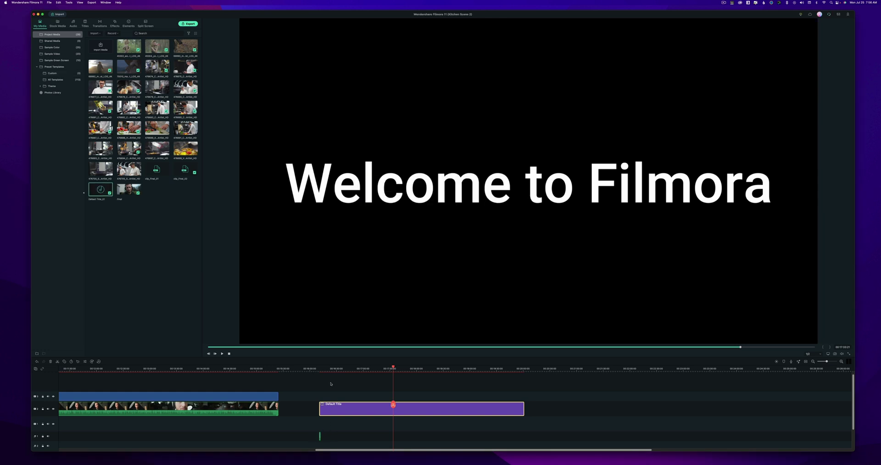
Zoom the timeline in around the start of the title clip.
{"action": "left_click_drag", "start_coordinate": [319, 368], "coordinate": [372, 368]}
{"action": "scroll", "coordinate": [364, 369], "scroll_direction": "up", "scroll_amount": 10}
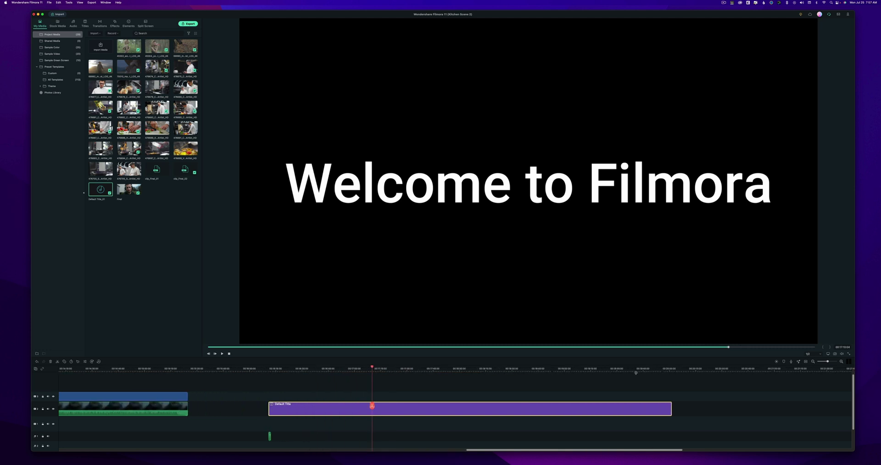
{"action": "left_click", "coordinate": [237, 368]}
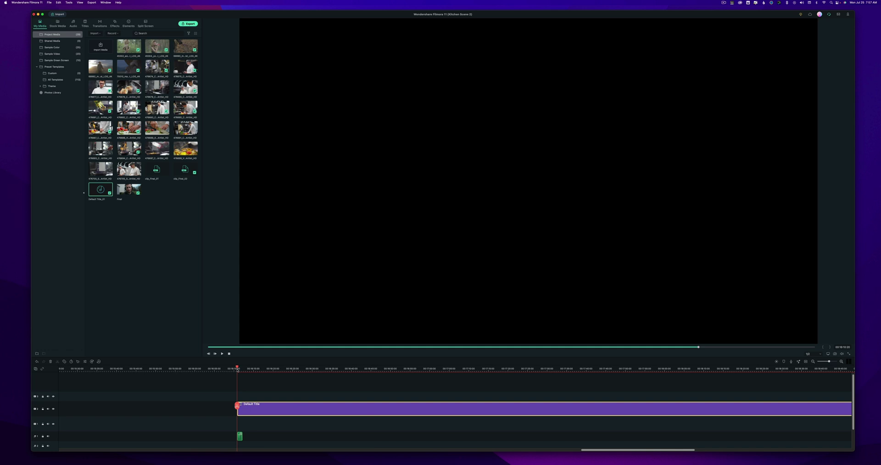
{"action": "left_click_drag", "start_coordinate": [237, 368], "coordinate": [246, 369]}
{"action": "scroll", "coordinate": [245, 369], "scroll_direction": "up", "scroll_amount": 2}
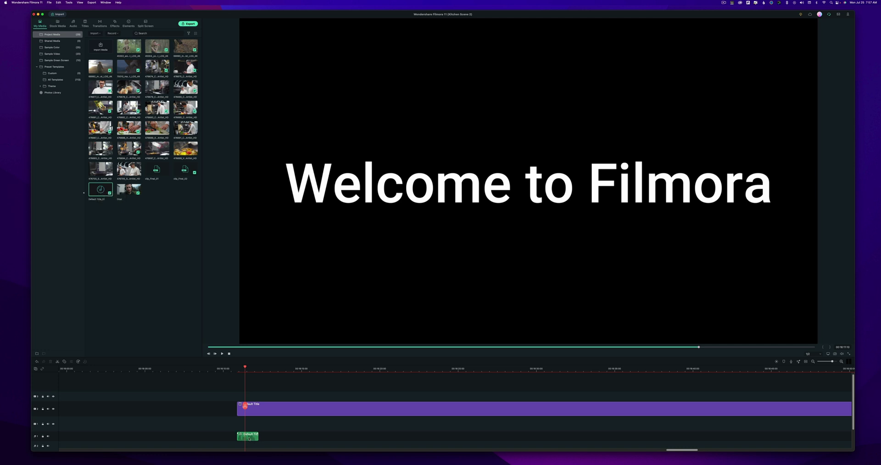
Place a second copy of the Default Title_01 voice-over later on the audio track and select it.
{"action": "left_click_drag", "start_coordinate": [248, 436], "coordinate": [327, 438]}
{"action": "left_click", "coordinate": [316, 368]}
{"action": "left_click", "coordinate": [322, 439]}
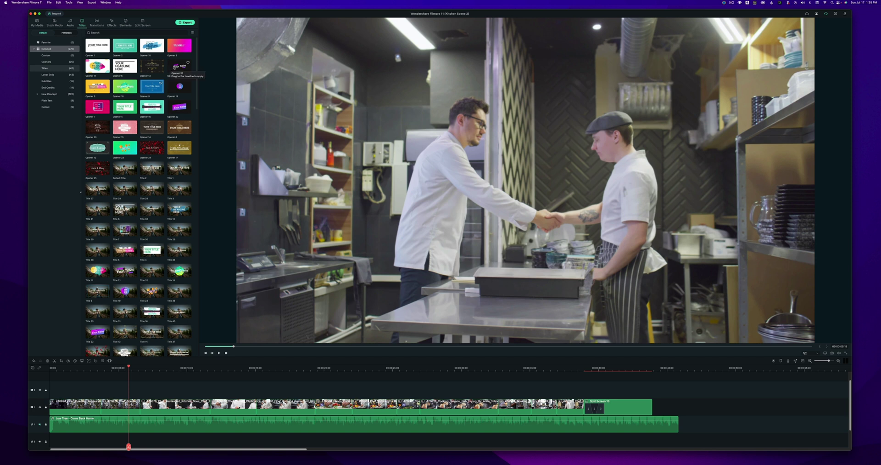
Preview the Opener 21, Opener 19, Opener 2 and Opener 12 title templates.
{"action": "left_click", "coordinate": [175, 67]}
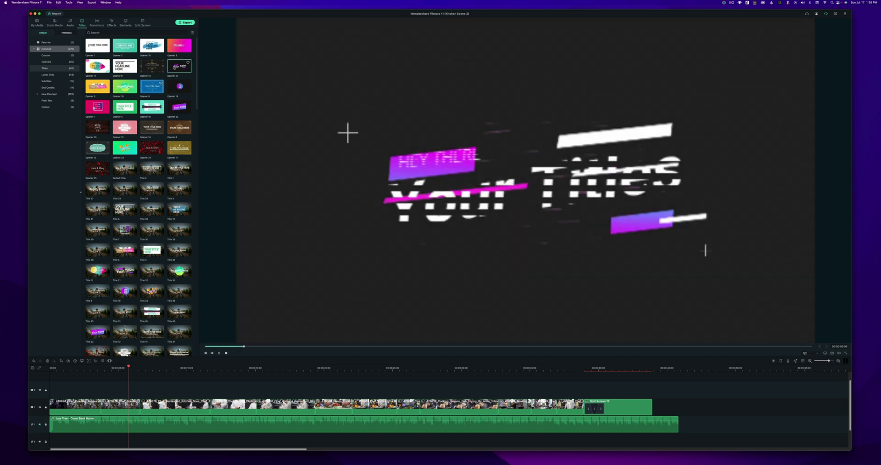
{"action": "left_click", "coordinate": [174, 88]}
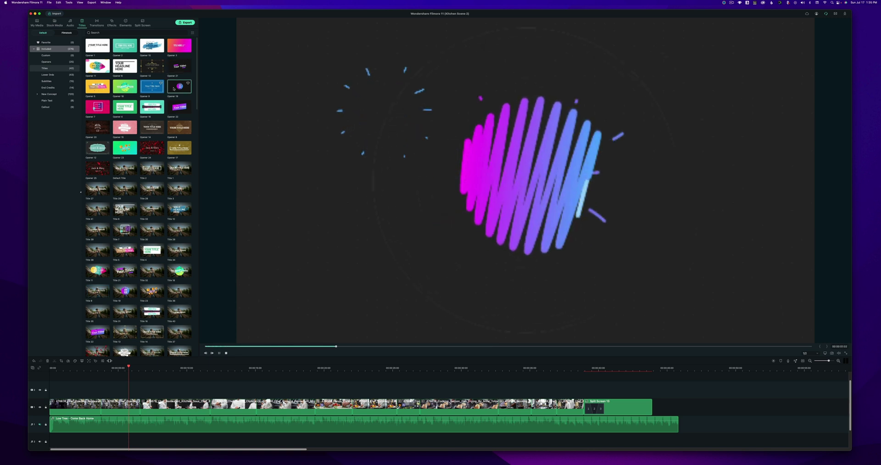
{"action": "left_click", "coordinate": [130, 48]}
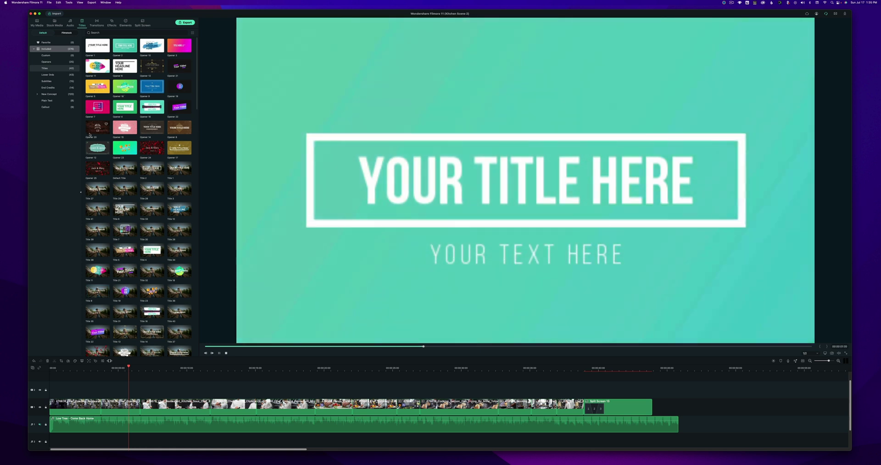
{"action": "left_click", "coordinate": [97, 147]}
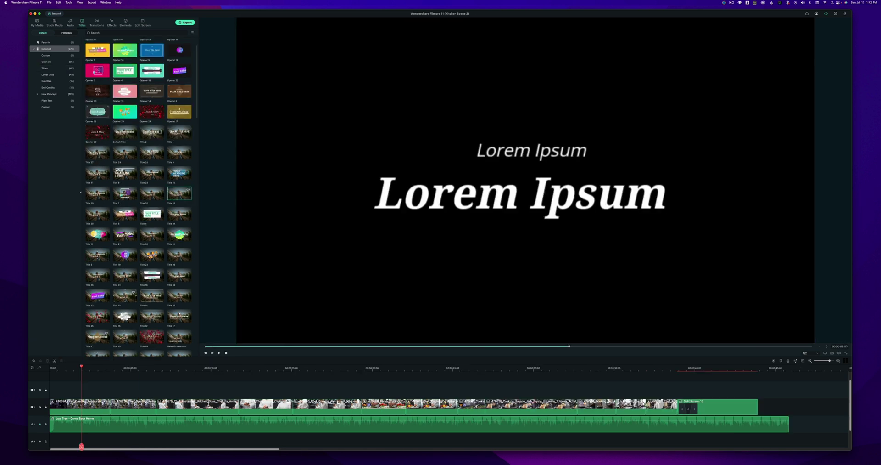
Place the Lorem Ipsum title template above the kitchen footage at the start and open it for editing.
{"action": "left_click_drag", "start_coordinate": [159, 258], "coordinate": [68, 390]}
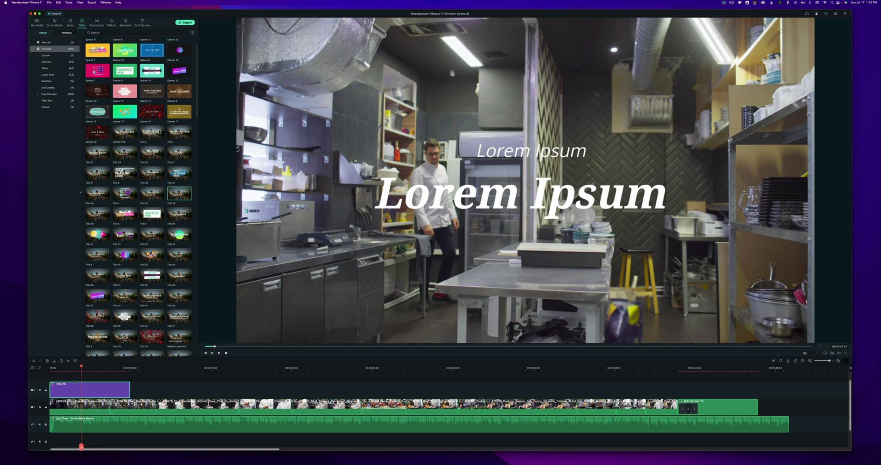
{"action": "double_click", "coordinate": [75, 395]}
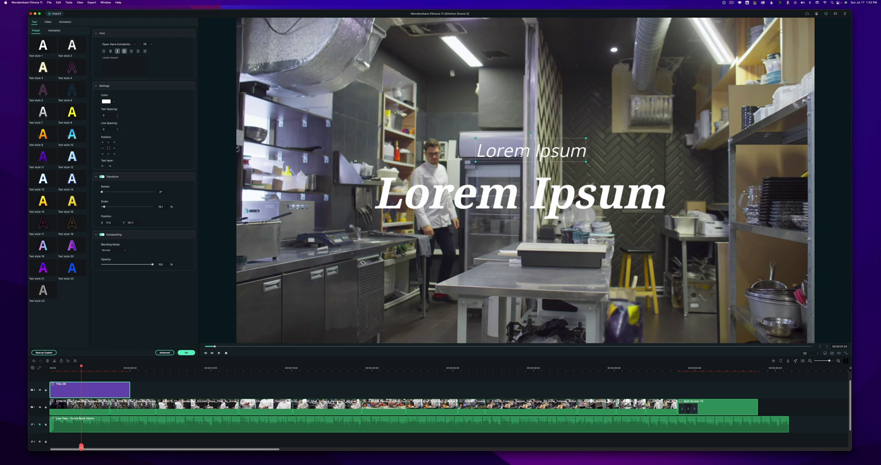
Replace the small line with a '... Presents' credit naming the chef, and the large line with 'Making Food'.
{"action": "left_click", "coordinate": [502, 198]}
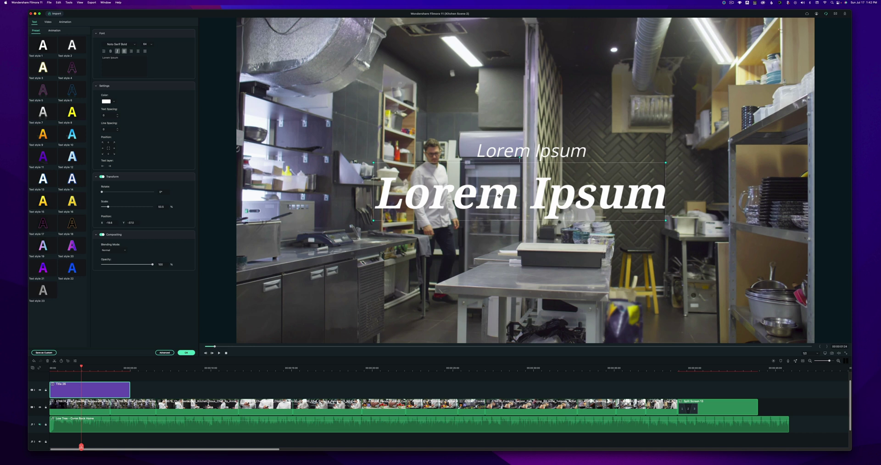
{"action": "double_click", "coordinate": [506, 150]}
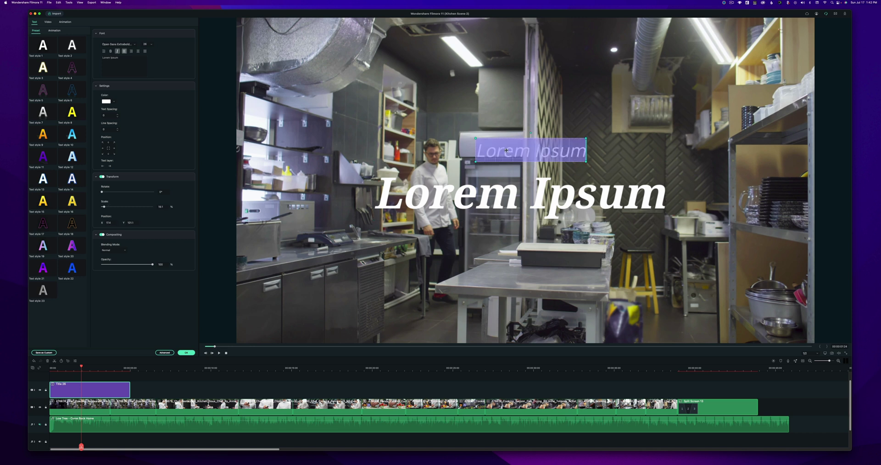
{"action": "type", "text": "Chef S"}
{"action": "key", "text": "BackSpace"}
{"action": "key", "text": "BackSpace"}
{"action": "type", "text": "K"}
{"action": "key", "text": "BackSpace"}
{"action": "key", "text": "BackSpace"}
{"action": "type", "text": "Kyle Presents"}
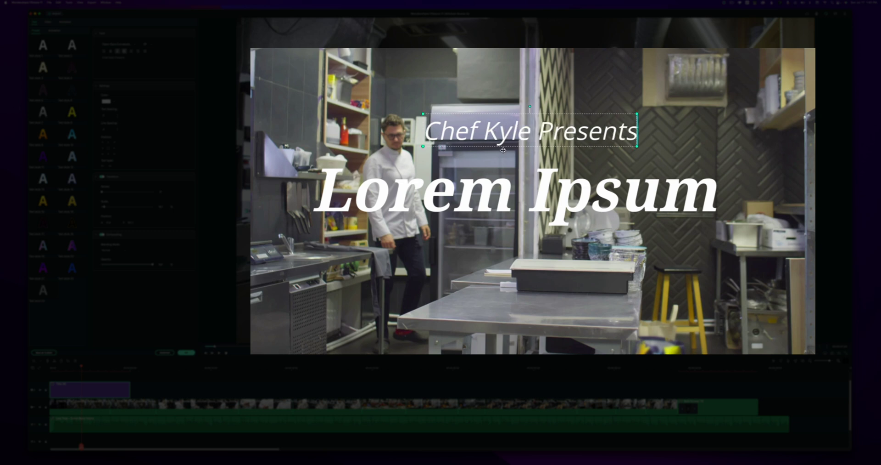
{"action": "double_click", "coordinate": [468, 198]}
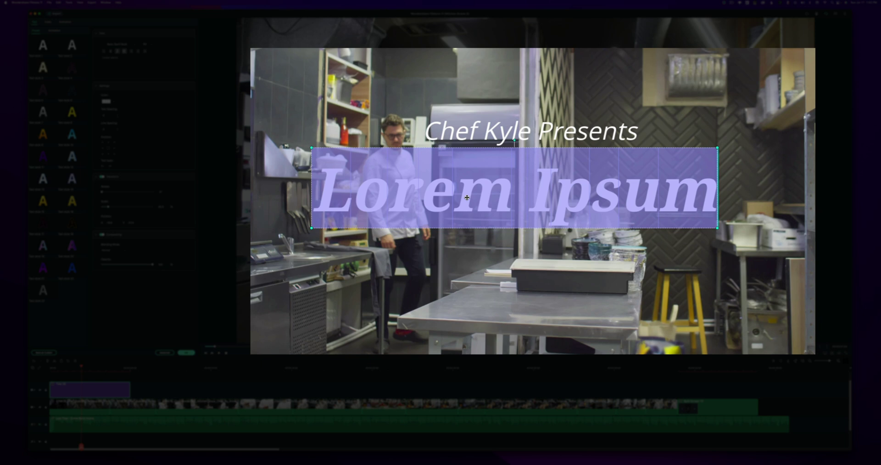
{"action": "type", "text": "Making Food"}
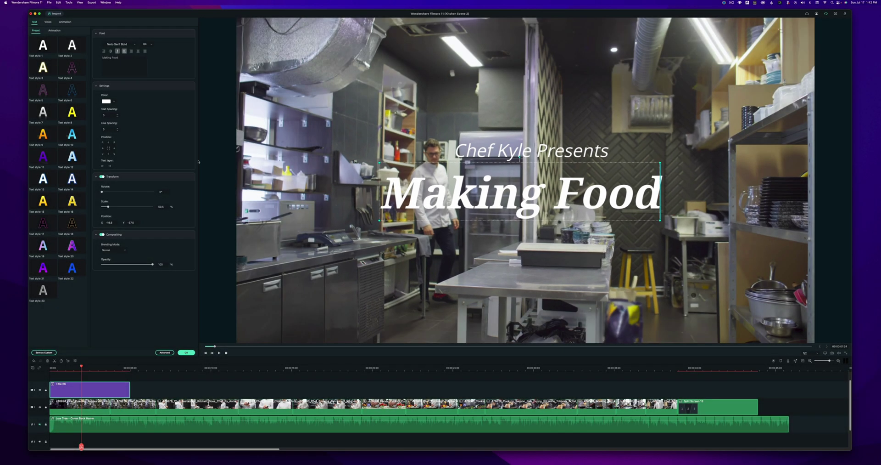
Set the chef credit line's font to Open Sans Condensed and move it slightly lower.
{"action": "left_click", "coordinate": [501, 146]}
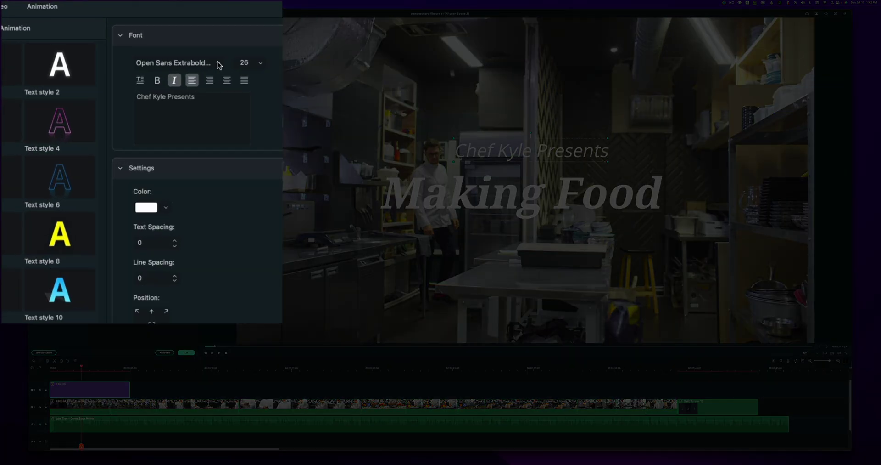
{"action": "left_click", "coordinate": [135, 44]}
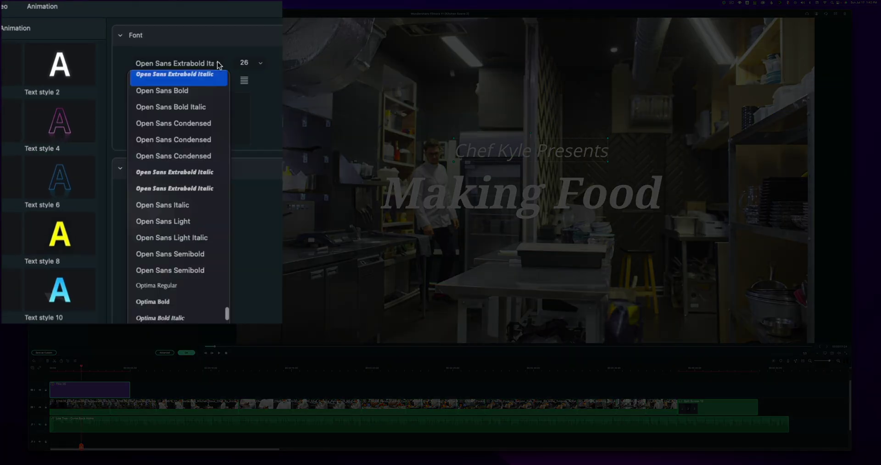
{"action": "left_click", "coordinate": [180, 92]}
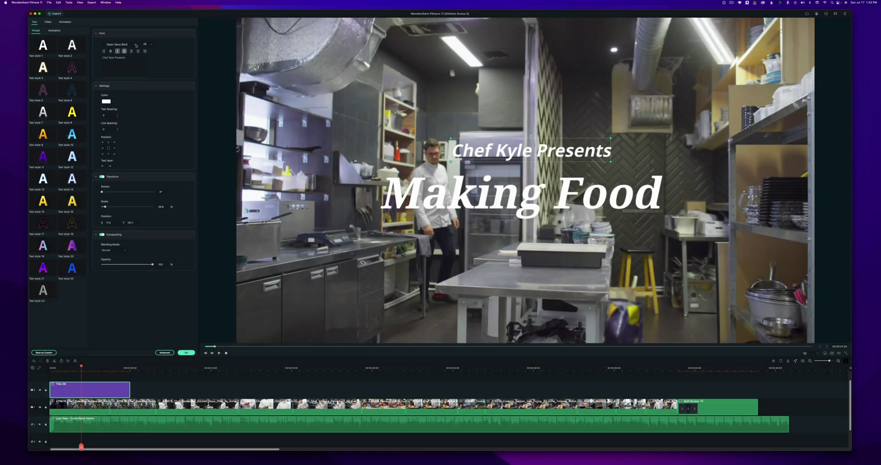
{"action": "left_click", "coordinate": [218, 63]}
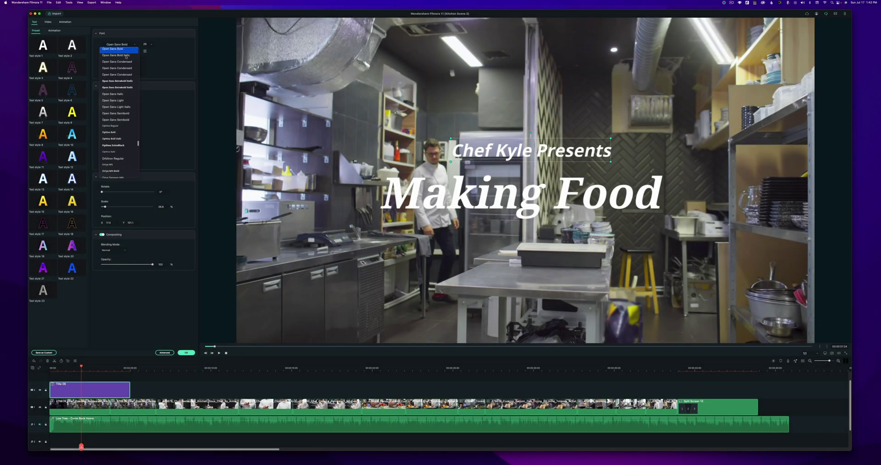
{"action": "left_click", "coordinate": [123, 61]}
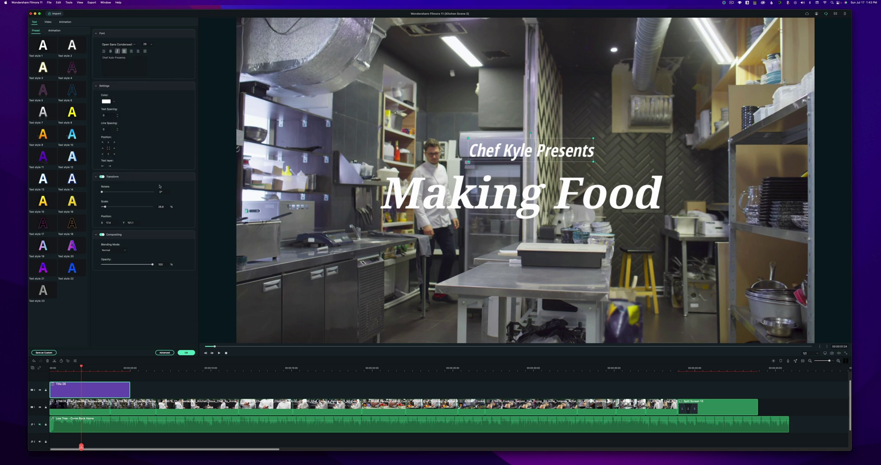
{"action": "left_click_drag", "start_coordinate": [130, 222], "coordinate": [118, 221]}
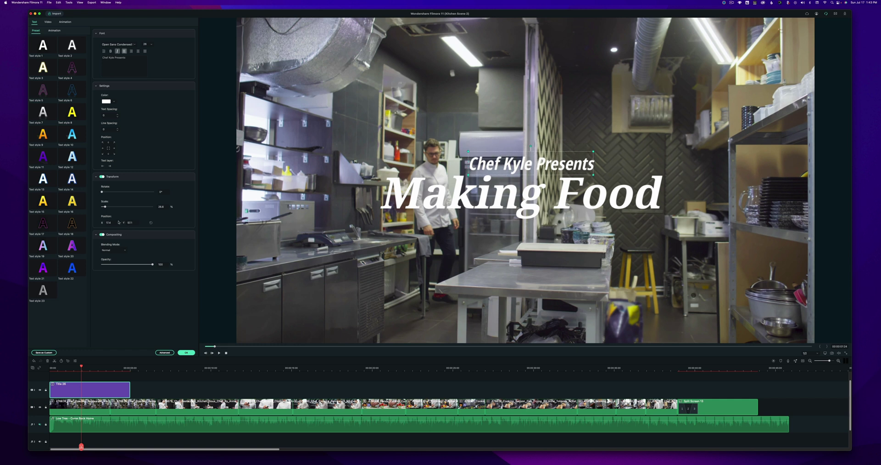
Give both Making Food and the chef credit line the yellow outlined text style.
{"action": "left_click", "coordinate": [519, 192]}
{"action": "left_click", "coordinate": [75, 73]}
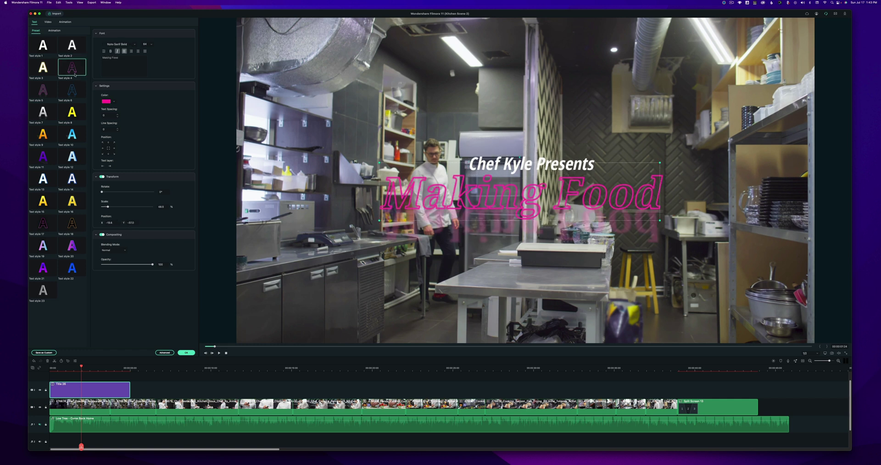
{"action": "left_click", "coordinate": [41, 112]}
{"action": "left_click", "coordinate": [44, 90]}
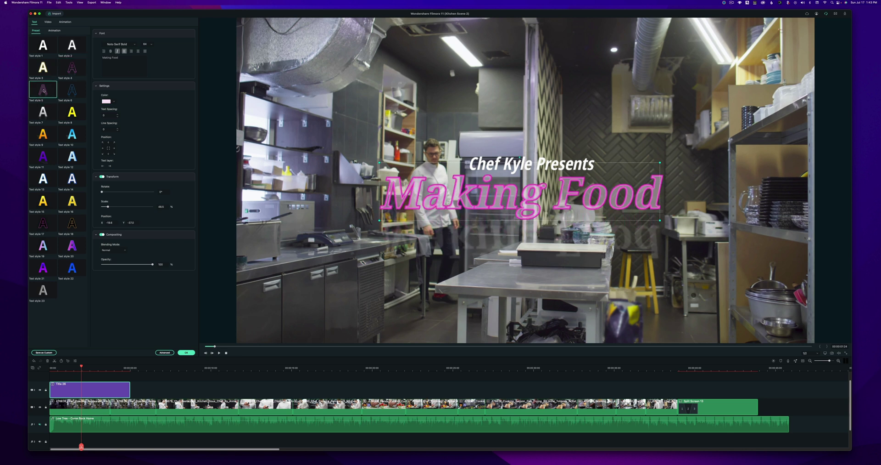
{"action": "left_click", "coordinate": [72, 112]}
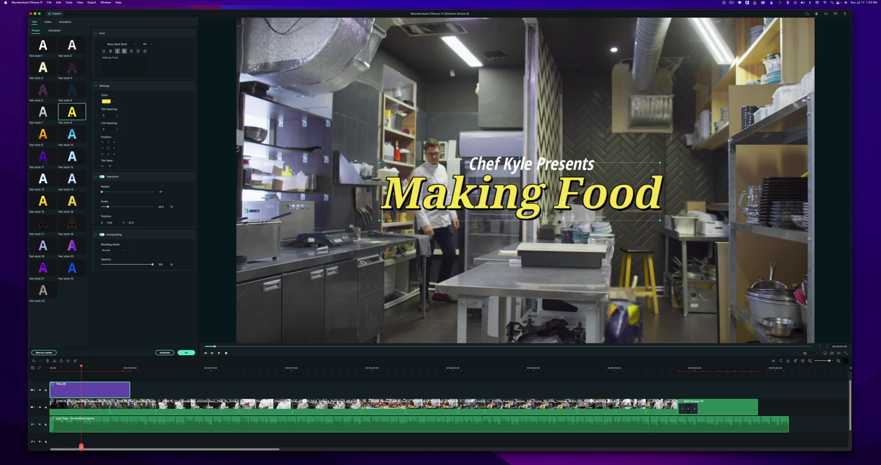
{"action": "left_click", "coordinate": [516, 168]}
{"action": "left_click", "coordinate": [72, 112]}
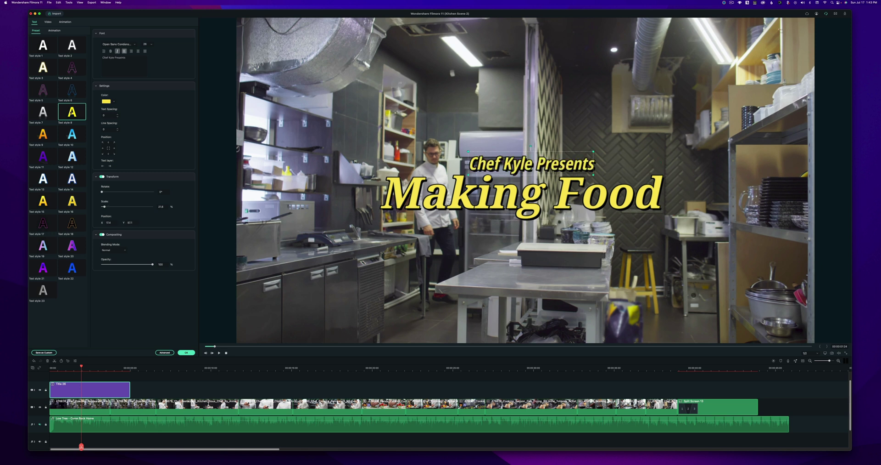
{"action": "left_click", "coordinate": [224, 187]}
Try green as the Making Food colour, then leave text editing without keeping it.
{"action": "left_click", "coordinate": [441, 203]}
{"action": "left_click", "coordinate": [110, 101]}
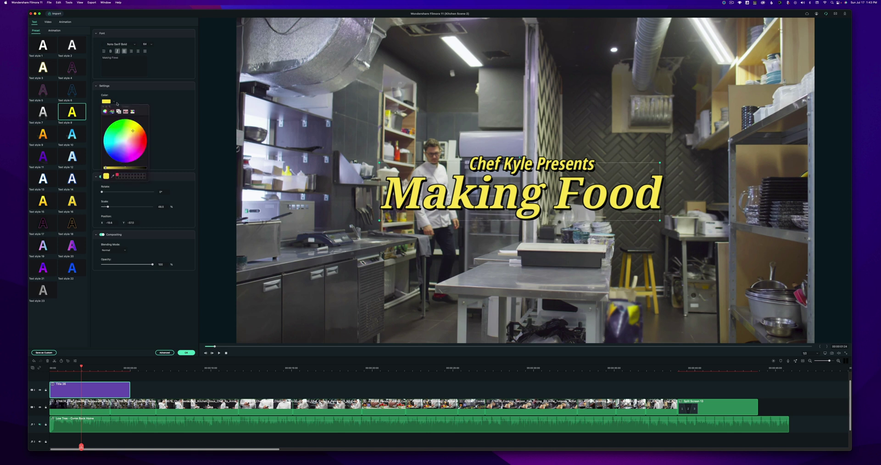
{"action": "left_click", "coordinate": [116, 124]}
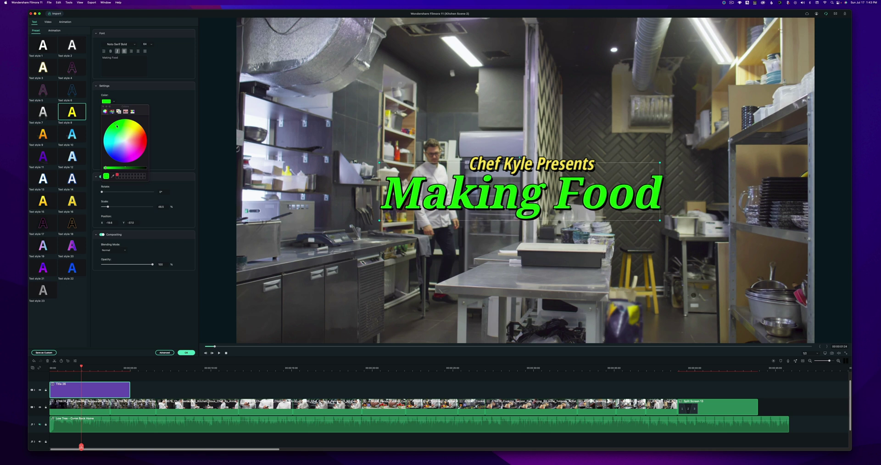
{"action": "key", "text": "Escape"}
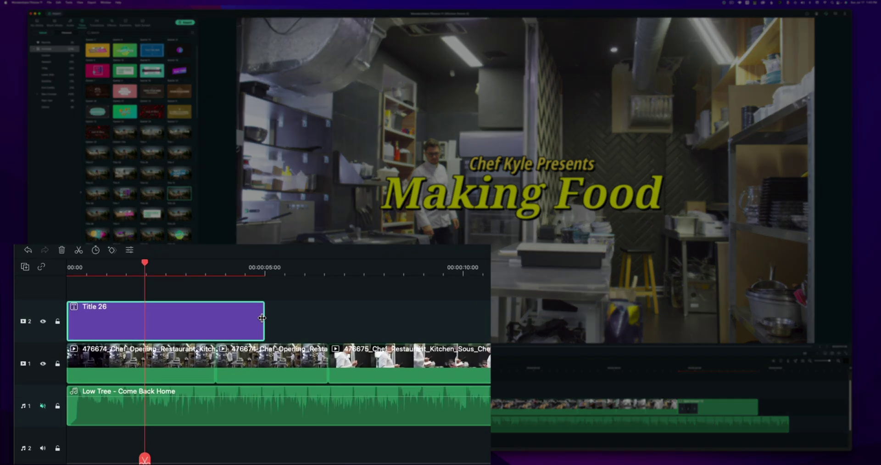
Trim the Title 26 clip so it ends at 00:00:03:19.
{"action": "left_click_drag", "start_coordinate": [129, 389], "coordinate": [117, 388]}
{"action": "left_click_drag", "start_coordinate": [231, 316], "coordinate": [214, 316]}
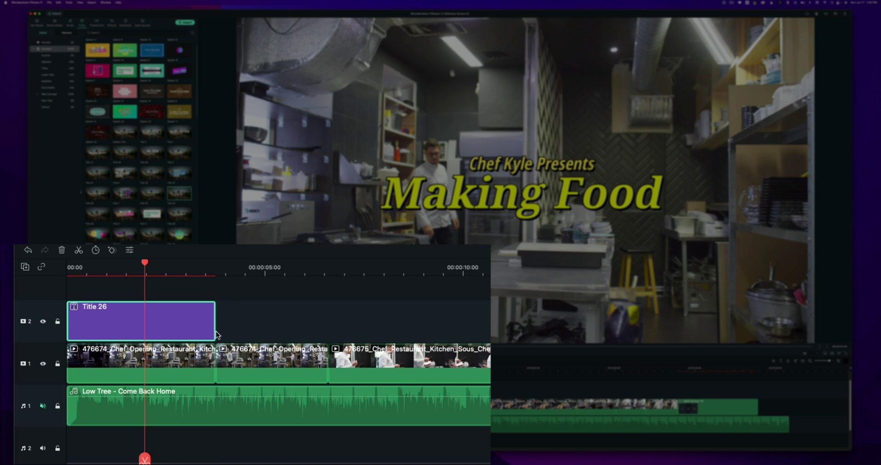
{"action": "left_click", "coordinate": [115, 270]}
{"action": "scroll", "coordinate": [47, 369], "scroll_direction": "down", "scroll_amount": 5}
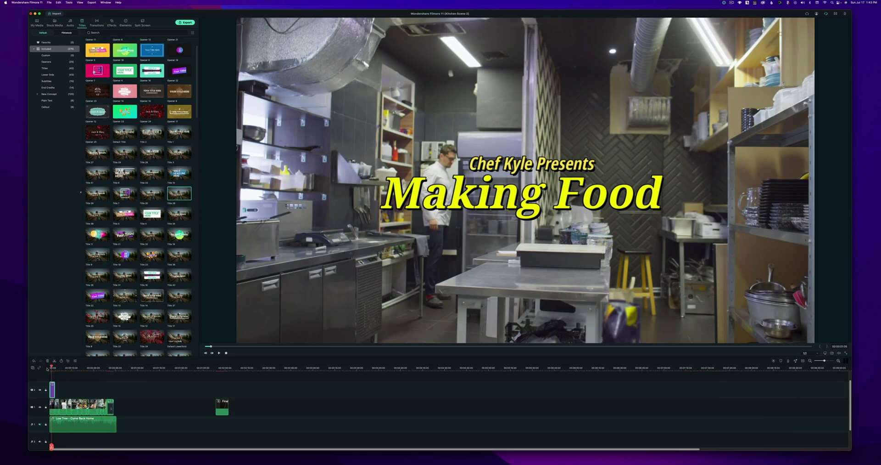
{"action": "scroll", "coordinate": [55, 375], "scroll_direction": "up", "scroll_amount": 8}
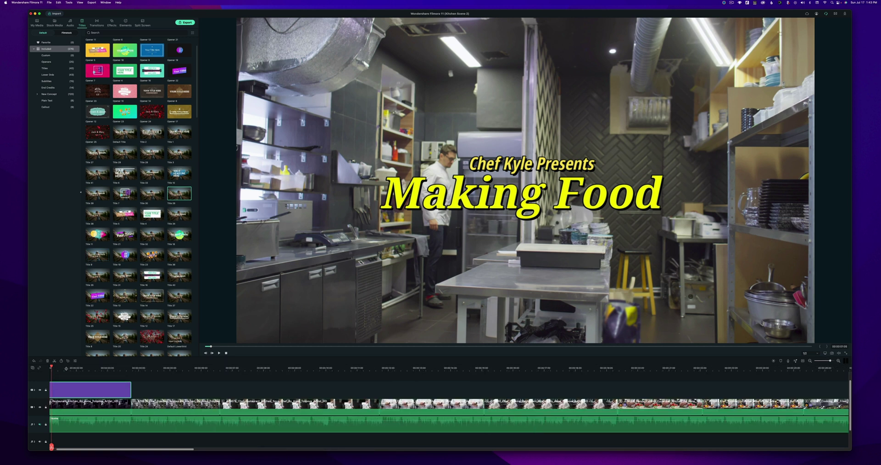
Play the video from the very start to check the title animation.
{"action": "scroll", "coordinate": [55, 375], "scroll_direction": "up", "scroll_amount": 3}
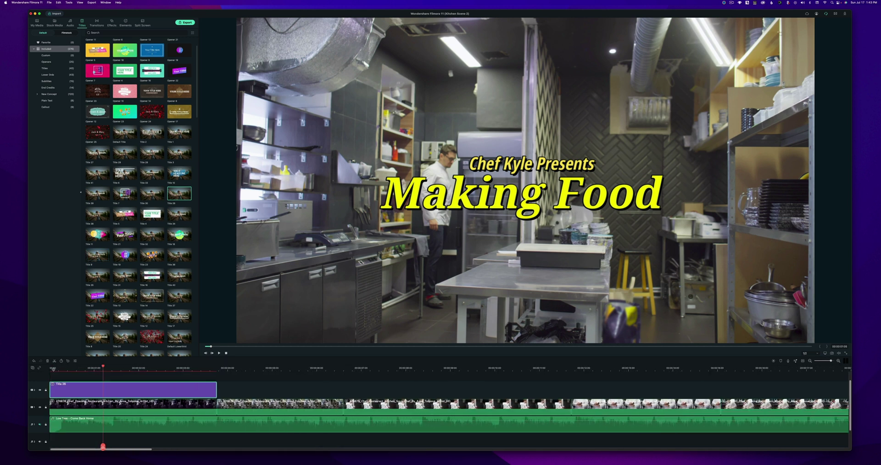
{"action": "left_click", "coordinate": [52, 368]}
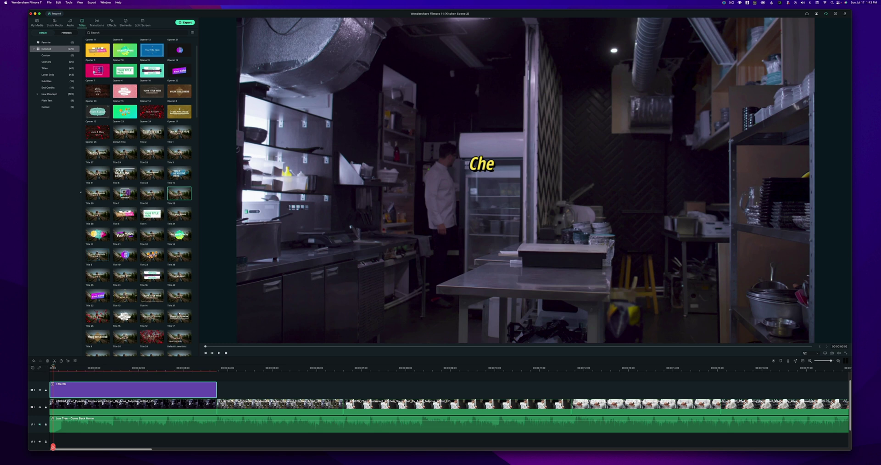
{"action": "left_click_drag", "start_coordinate": [53, 366], "coordinate": [44, 366]}
{"action": "key", "text": "space"}
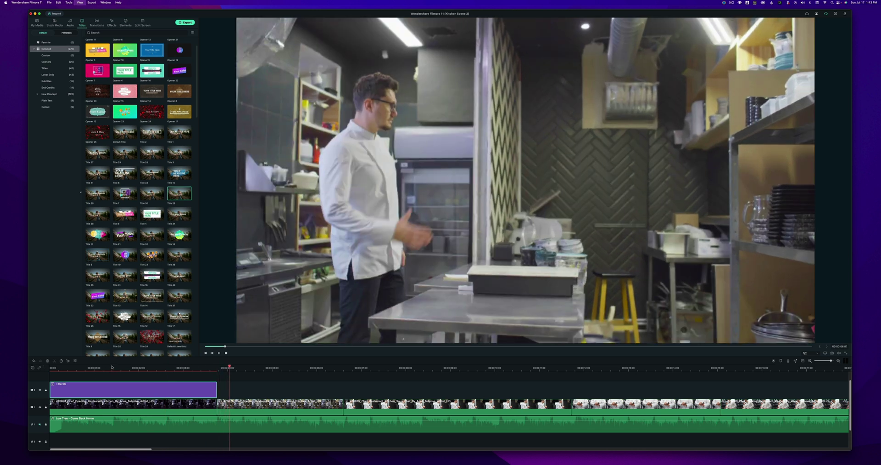
{"action": "left_click", "coordinate": [115, 366]}
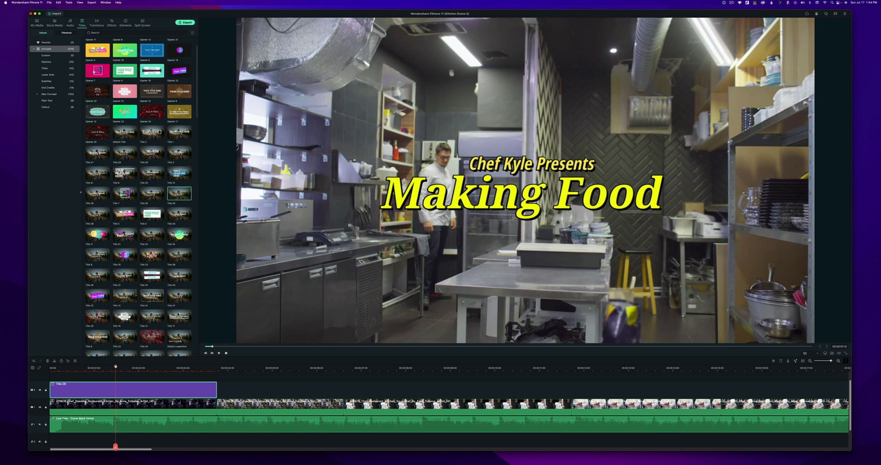
With the first kitchen clip selected, browse the Shake, Night Life, Background Blur and Instagram-Like filter categories.
{"action": "left_click", "coordinate": [133, 406]}
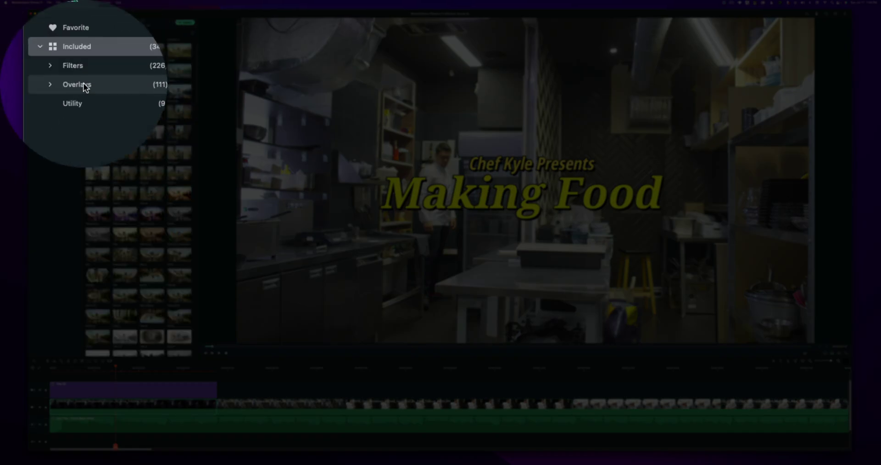
{"action": "left_click", "coordinate": [83, 83]}
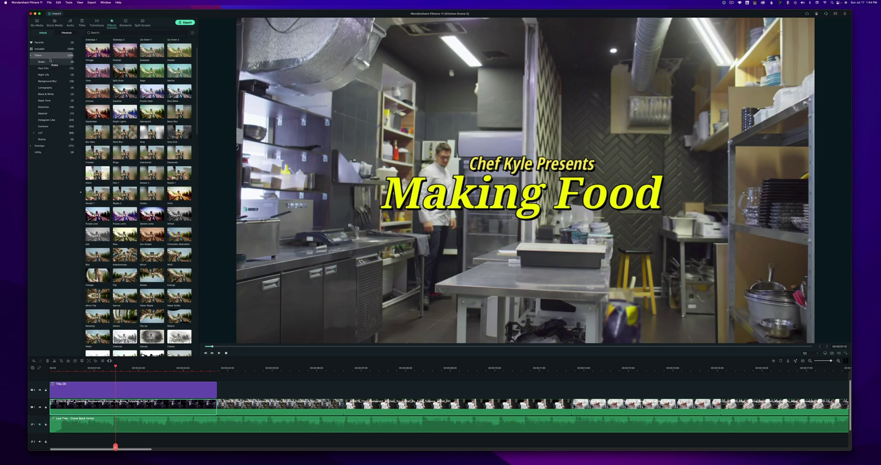
{"action": "scroll", "coordinate": [51, 60], "scroll_direction": "left", "scroll_amount": 2}
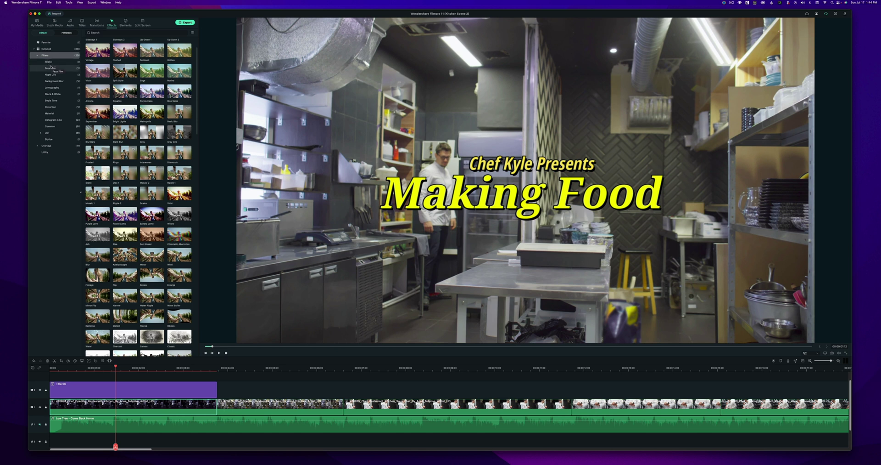
{"action": "left_click", "coordinate": [51, 64]}
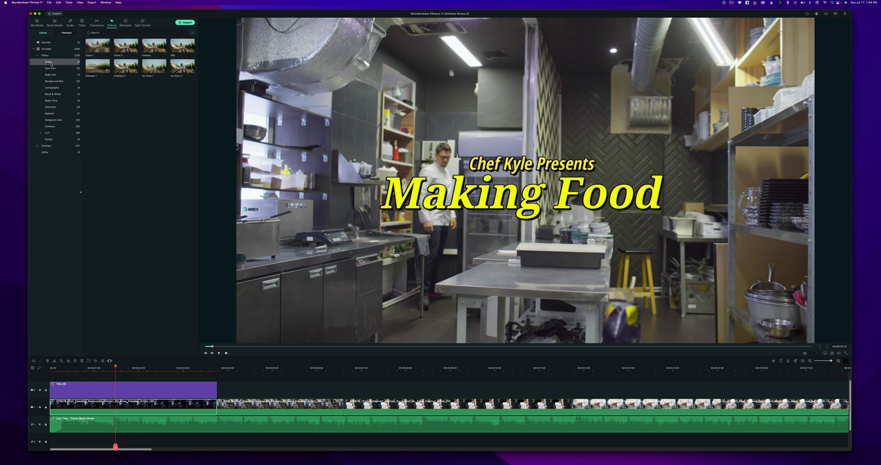
{"action": "left_click", "coordinate": [50, 75]}
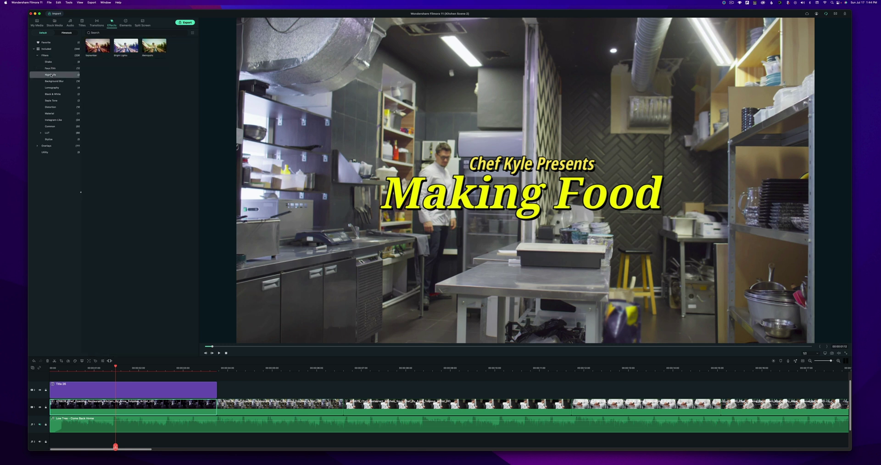
{"action": "left_click", "coordinate": [52, 81]}
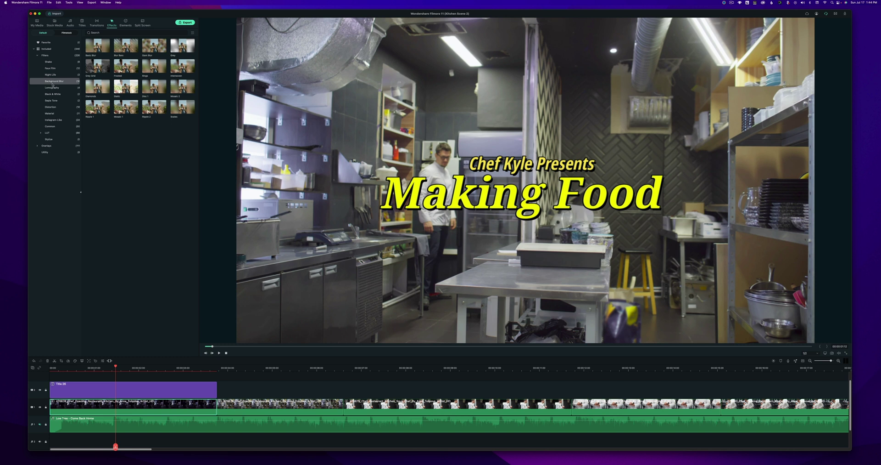
{"action": "left_click", "coordinate": [51, 119]}
Preview the Sierra, Sunrise and Sutro filters.
{"action": "left_click", "coordinate": [182, 65]}
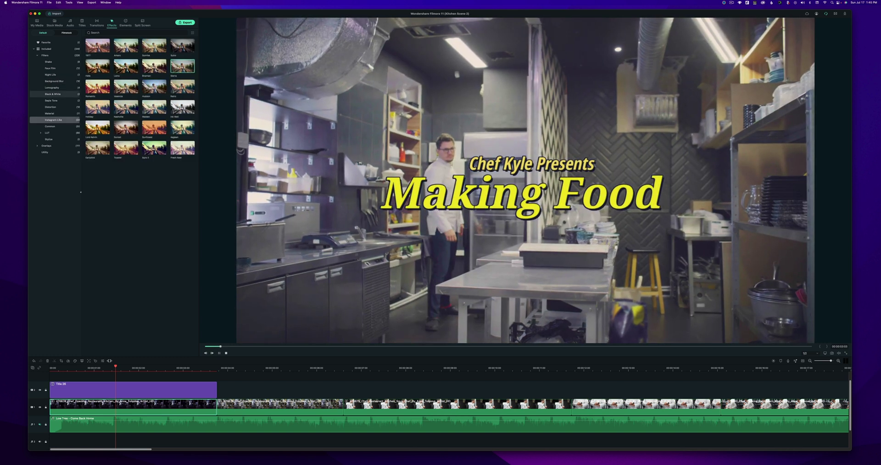
{"action": "left_click", "coordinate": [154, 45]}
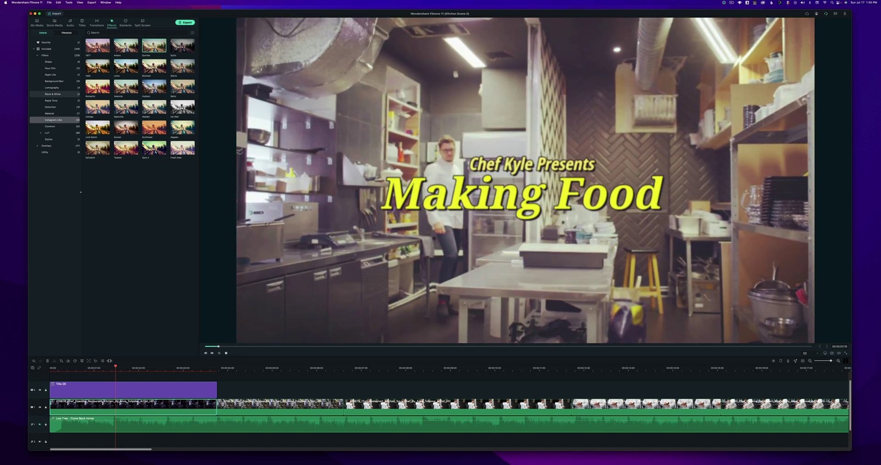
{"action": "left_click", "coordinate": [182, 45]}
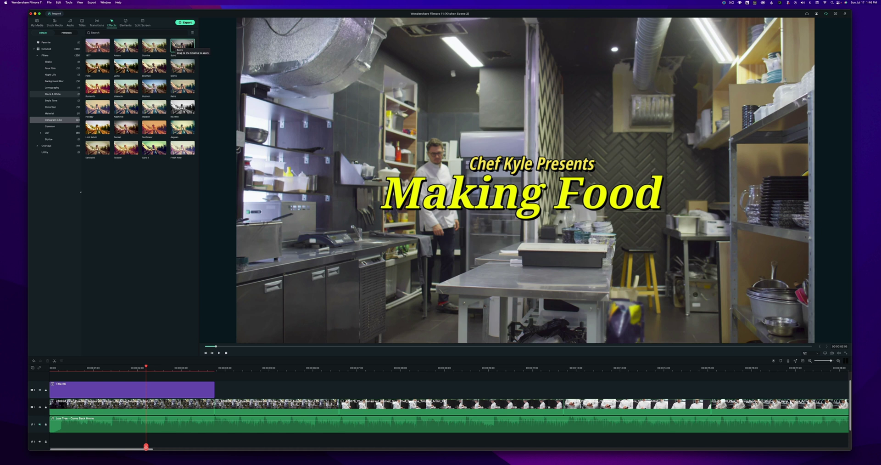
Drop the Sutro filter onto the first kitchen video clip and select that clip.
{"action": "mouse_move", "coordinate": [178, 47]}
{"action": "left_mouse_down"}
{"action": "mouse_move", "coordinate": [186, 53]}
{"action": "mouse_move", "coordinate": [149, 406]}
{"action": "left_mouse_up"}
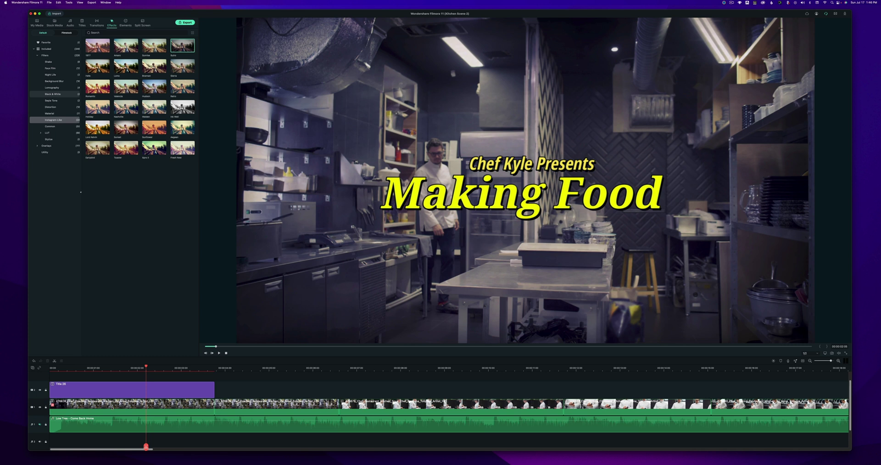
{"action": "left_click", "coordinate": [129, 408]}
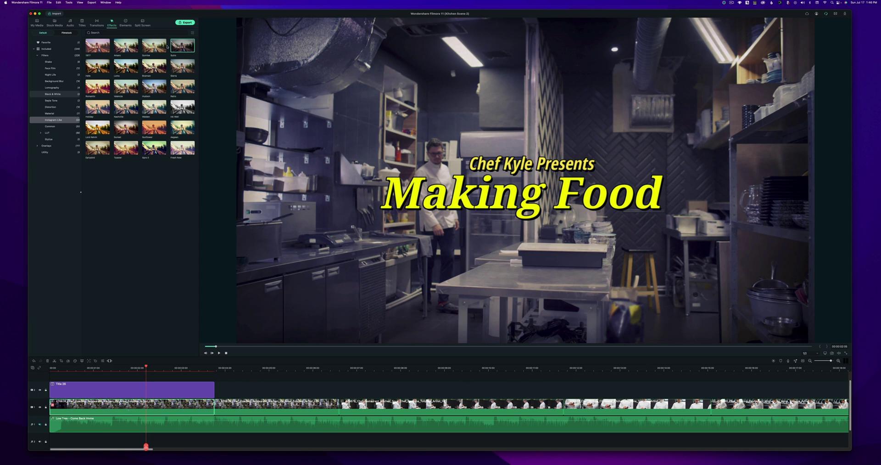
Add the Soho filter to the timeline, extended to about 11.9 s.
{"action": "left_click_drag", "start_coordinate": [184, 51], "coordinate": [238, 385]}
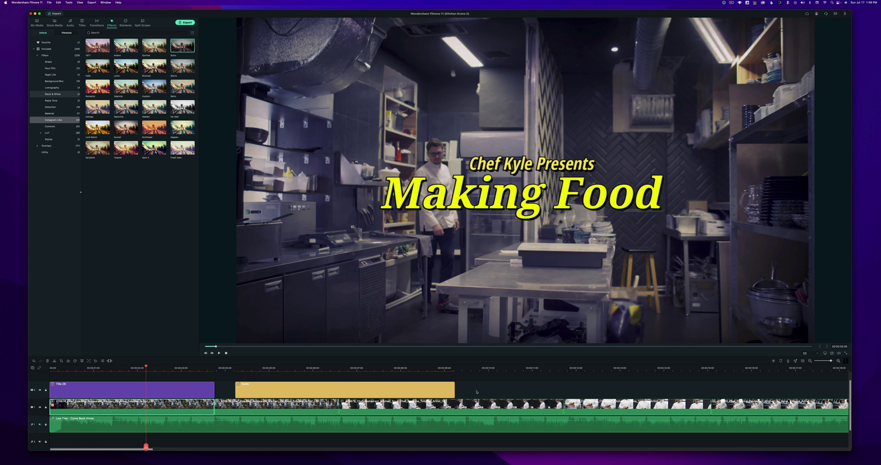
{"action": "left_click_drag", "start_coordinate": [454, 390], "coordinate": [721, 383]}
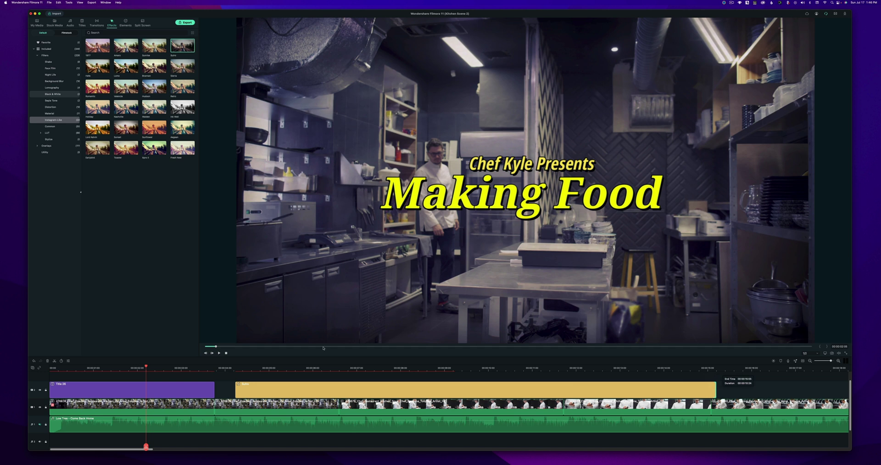
{"action": "left_click", "coordinate": [225, 368]}
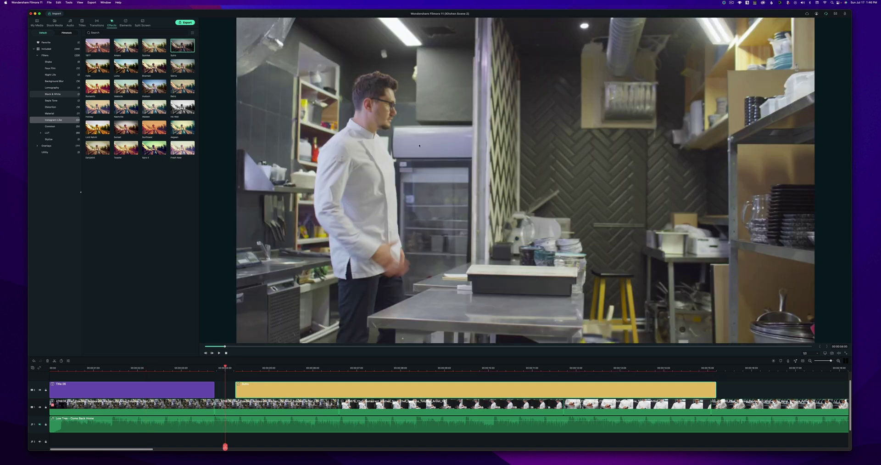
{"action": "left_click", "coordinate": [251, 366]}
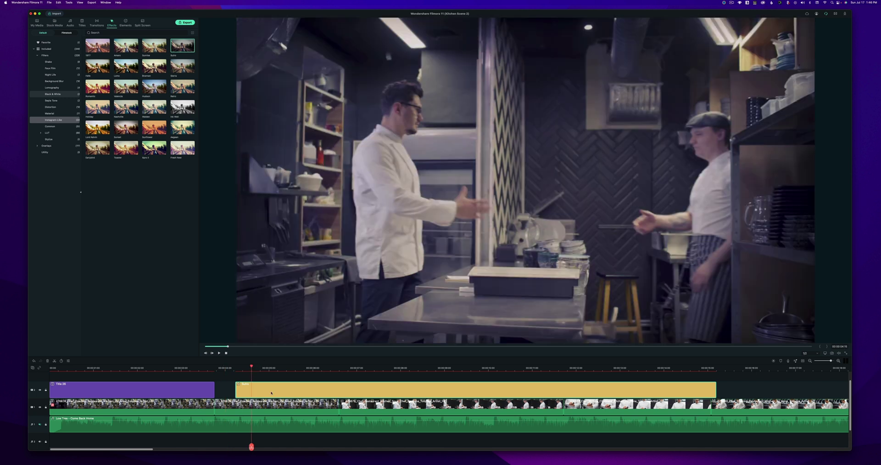
Snap the filter clip to the end of Title 26 and play back the opening.
{"action": "left_click_drag", "start_coordinate": [272, 392], "coordinate": [251, 389]}
{"action": "scroll", "coordinate": [202, 366], "scroll_direction": "down", "scroll_amount": 2}
{"action": "left_click", "coordinate": [188, 366]}
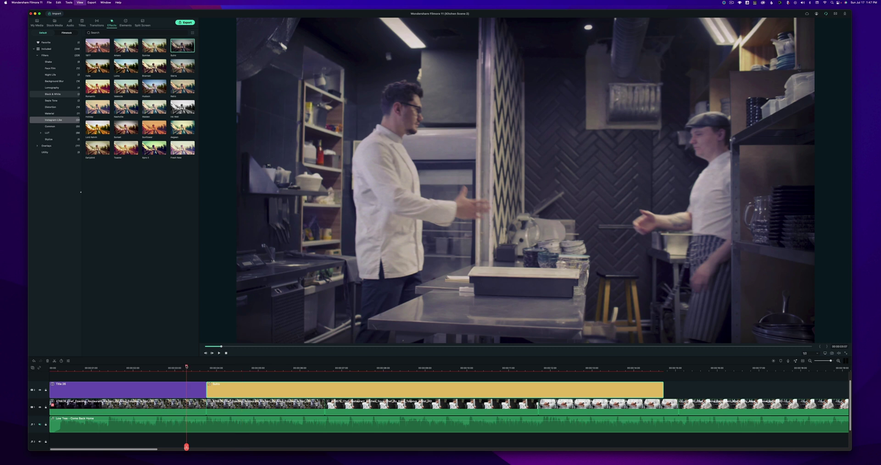
{"action": "key", "text": "space"}
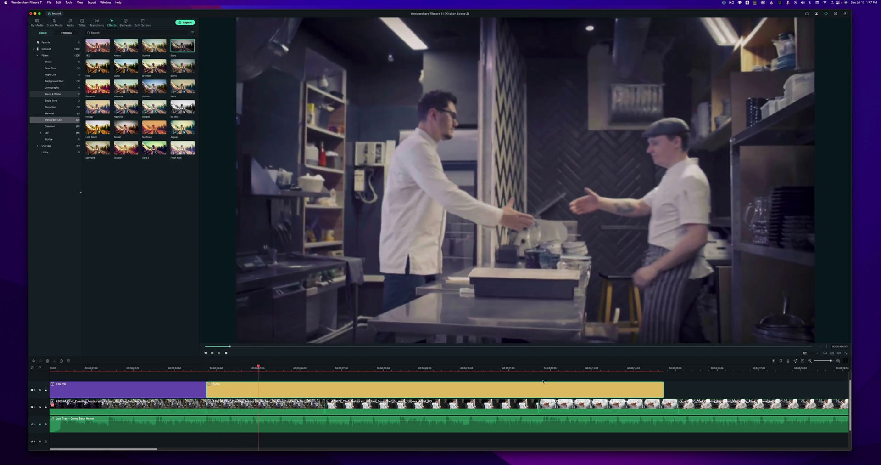
{"action": "left_click", "coordinate": [143, 405]}
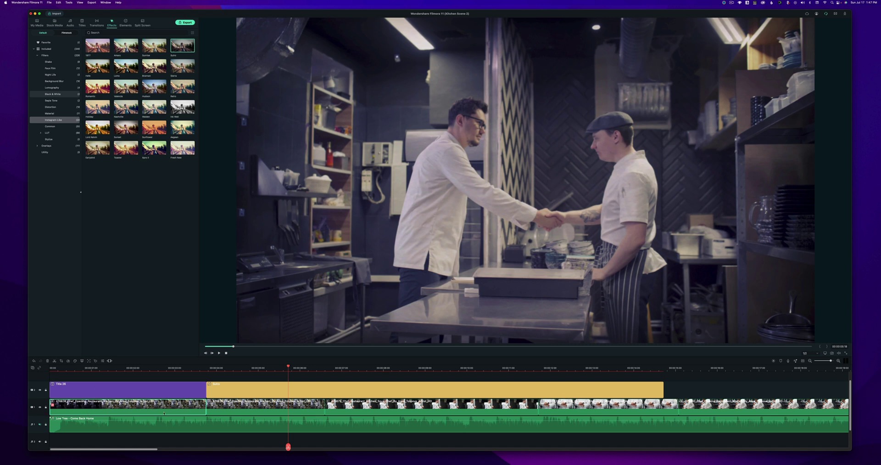
{"action": "left_click", "coordinate": [234, 388]}
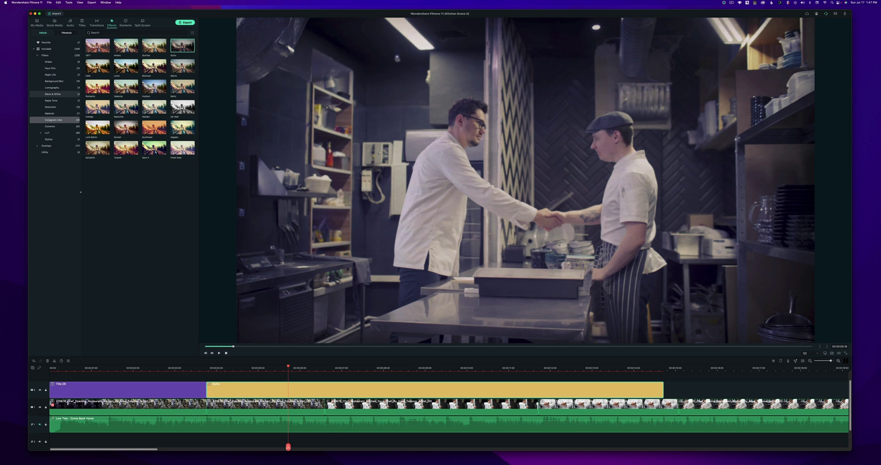
{"action": "left_click", "coordinate": [129, 407]}
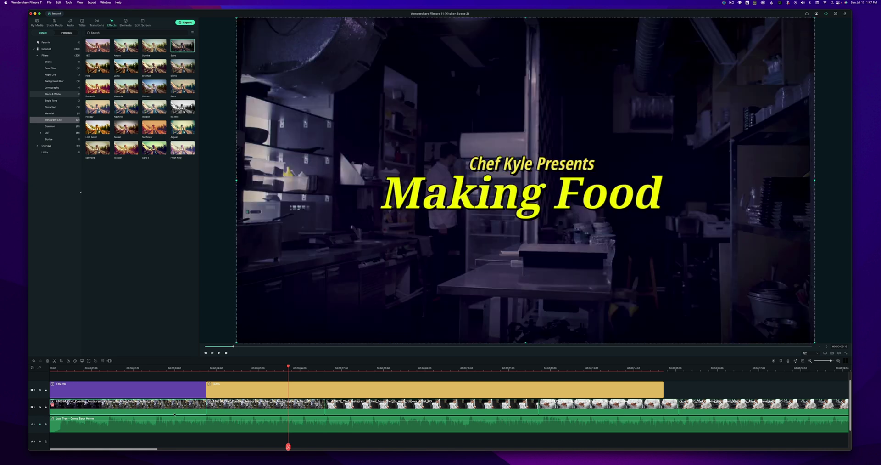
Lower the Sutro filter on the opening kitchen clip to 43 opacity.
{"action": "double_click", "coordinate": [174, 413]}
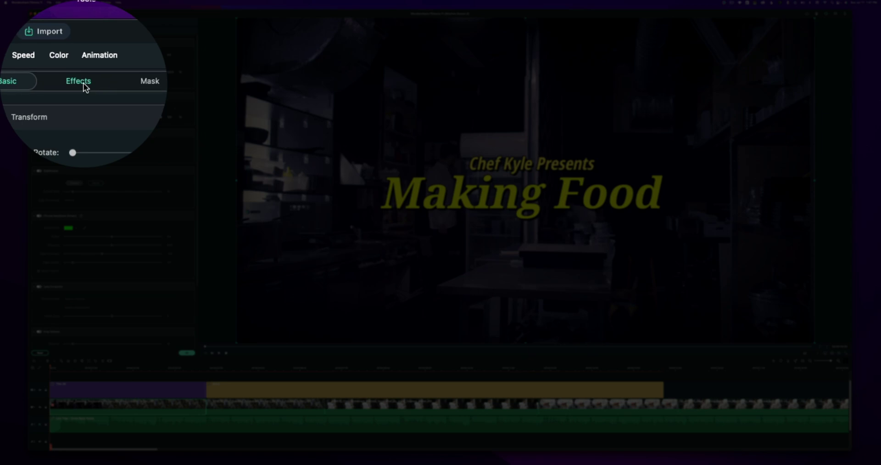
{"action": "left_click", "coordinate": [68, 31]}
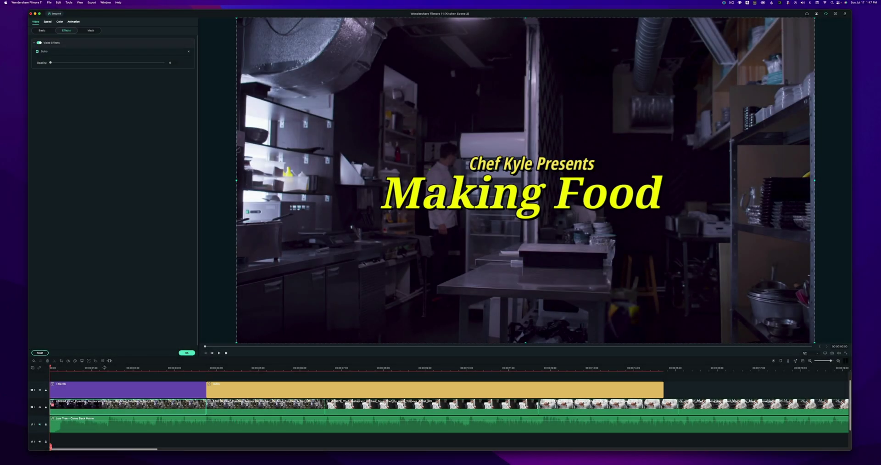
{"action": "left_click", "coordinate": [105, 368]}
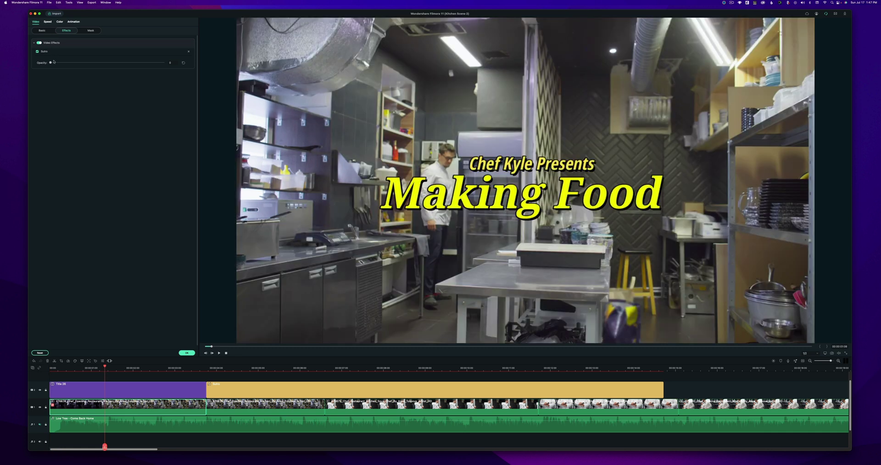
{"action": "left_click_drag", "start_coordinate": [51, 62], "coordinate": [111, 68]}
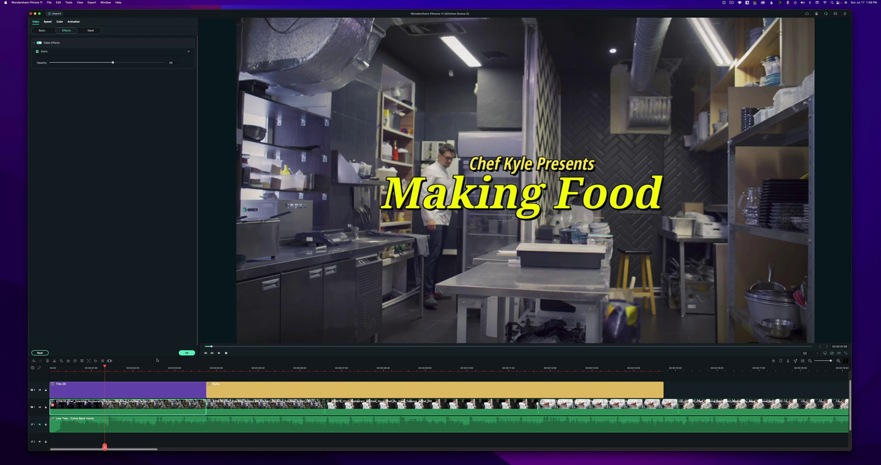
Play the filtered footage from around six seconds, then close the clip's effect settings.
{"action": "left_click", "coordinate": [294, 369]}
{"action": "key", "text": "space"}
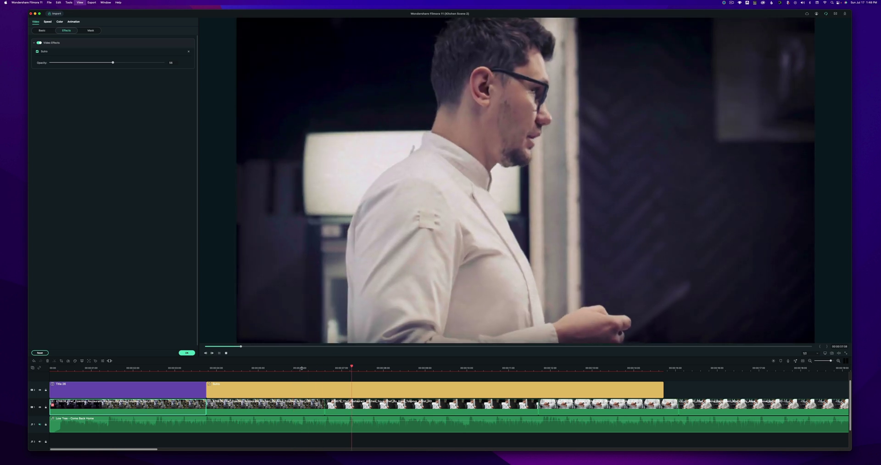
{"action": "left_click", "coordinate": [301, 368]}
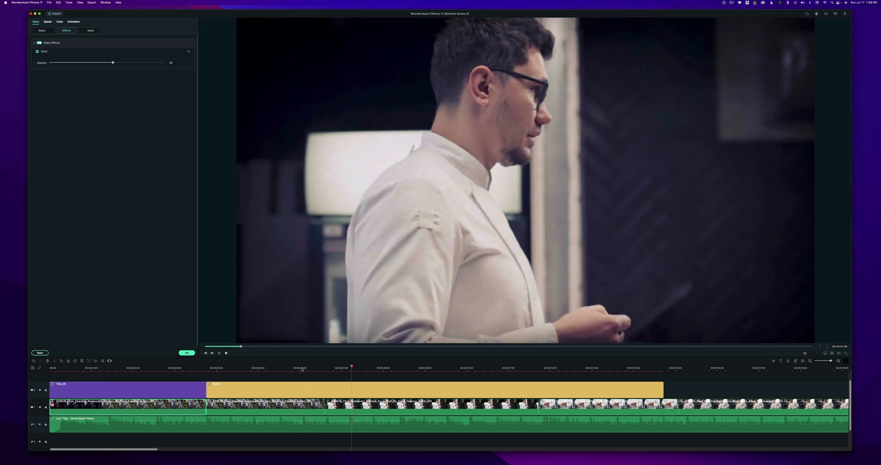
{"action": "left_click", "coordinate": [519, 368]}
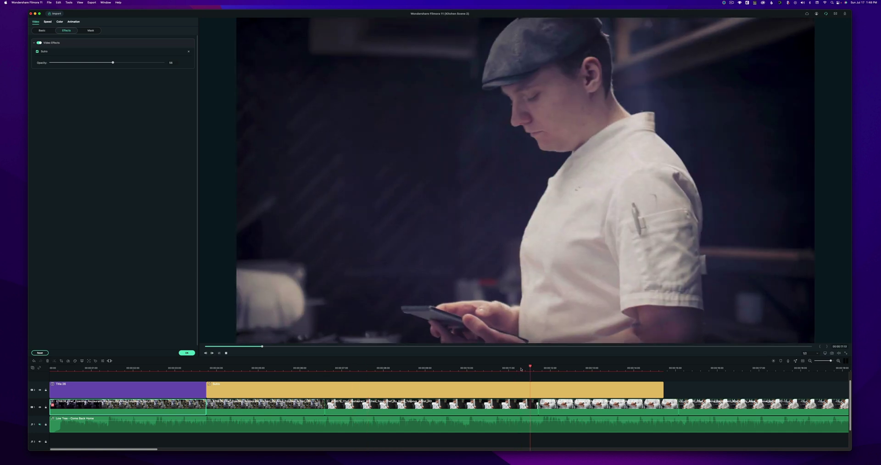
{"action": "scroll", "coordinate": [600, 394], "scroll_direction": "right", "scroll_amount": 2}
{"action": "scroll", "coordinate": [600, 394], "scroll_direction": "right", "scroll_amount": 8}
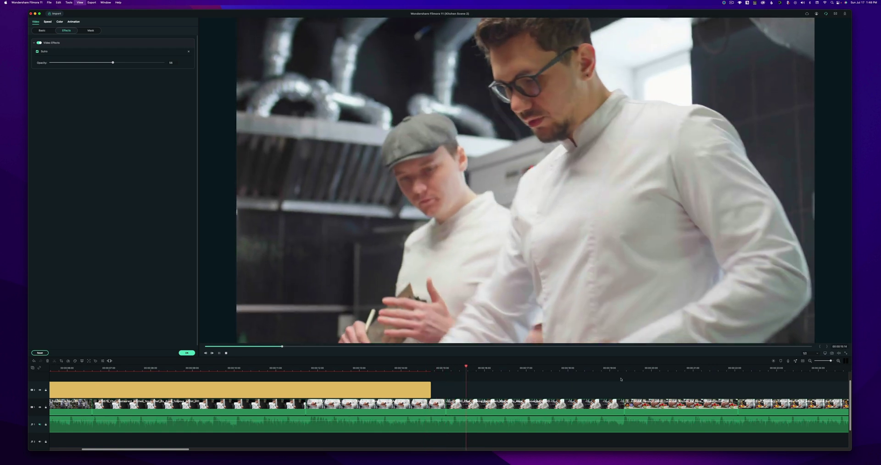
{"action": "left_click", "coordinate": [609, 388]}
Replay the cut from the chefs shot into the cucumber-chopping clip.
{"action": "left_click", "coordinate": [612, 369]}
{"action": "key", "text": "space"}
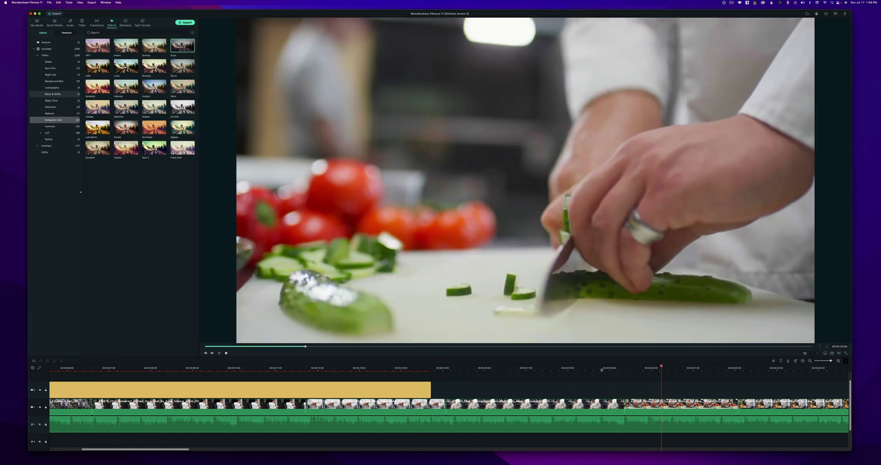
{"action": "left_click", "coordinate": [601, 370]}
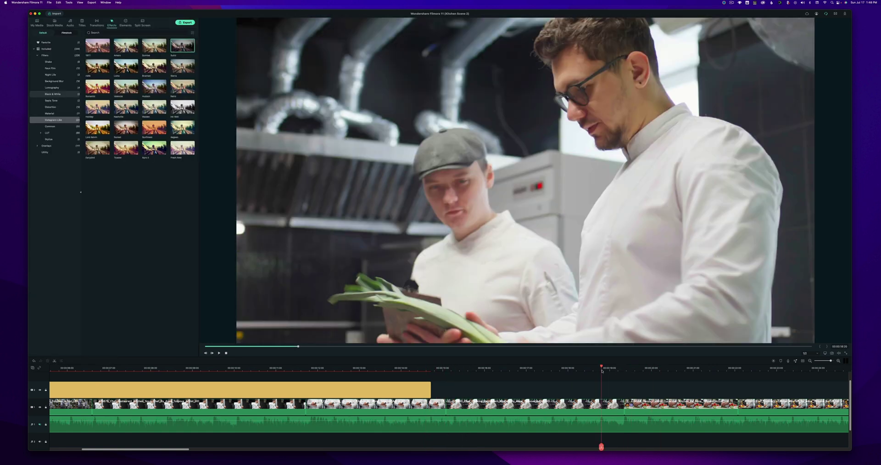
{"action": "key", "text": "space"}
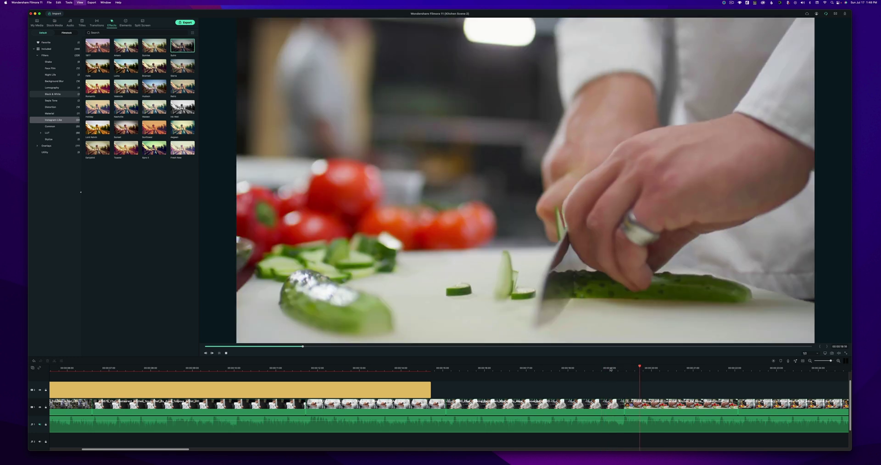
{"action": "left_click", "coordinate": [611, 368]}
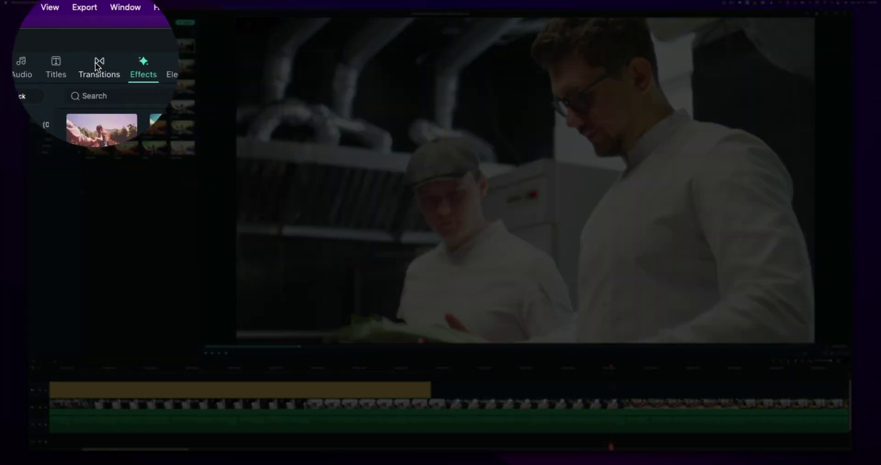
Place a Dissolve on the chefs-to-cucumber cut and play it back.
{"action": "left_click", "coordinate": [96, 22]}
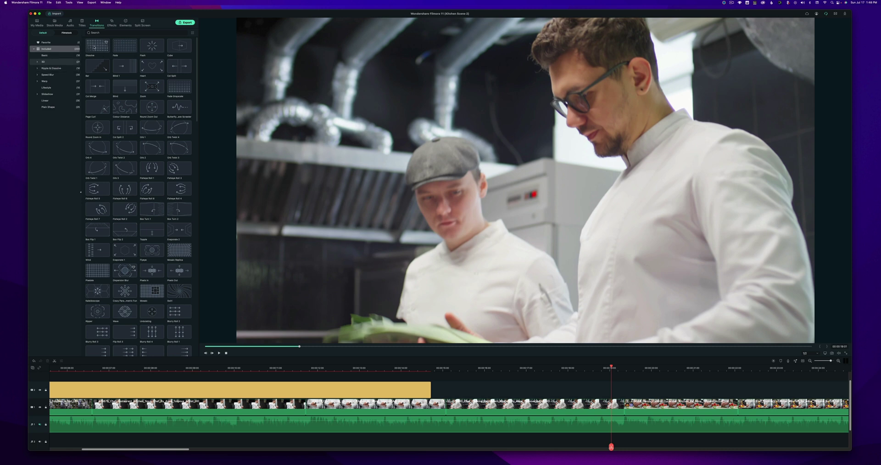
{"action": "left_click_drag", "start_coordinate": [94, 47], "coordinate": [626, 410]}
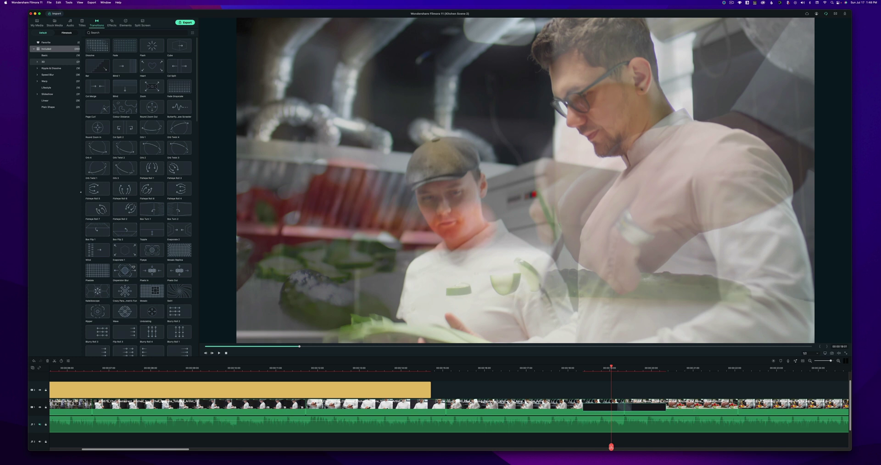
{"action": "left_click", "coordinate": [586, 368]}
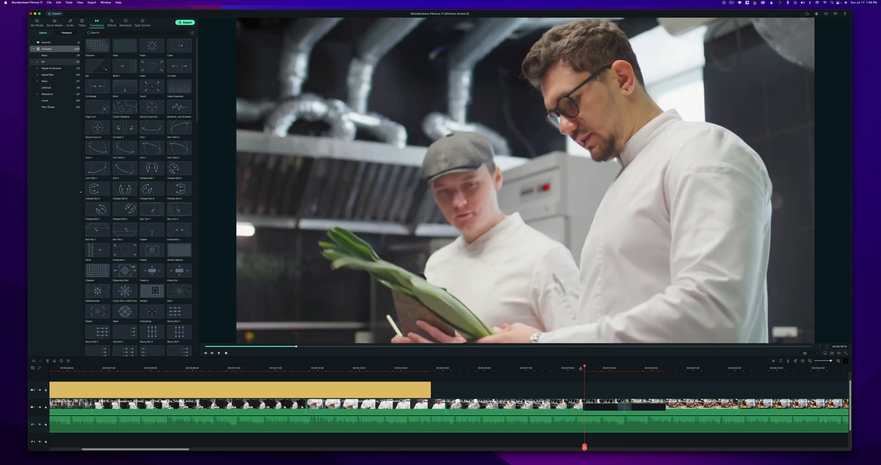
{"action": "key", "text": "space"}
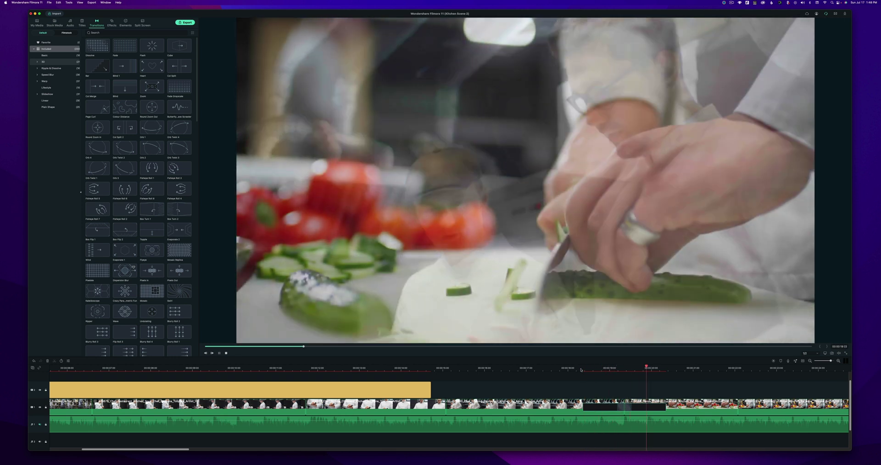
{"action": "key", "text": "space"}
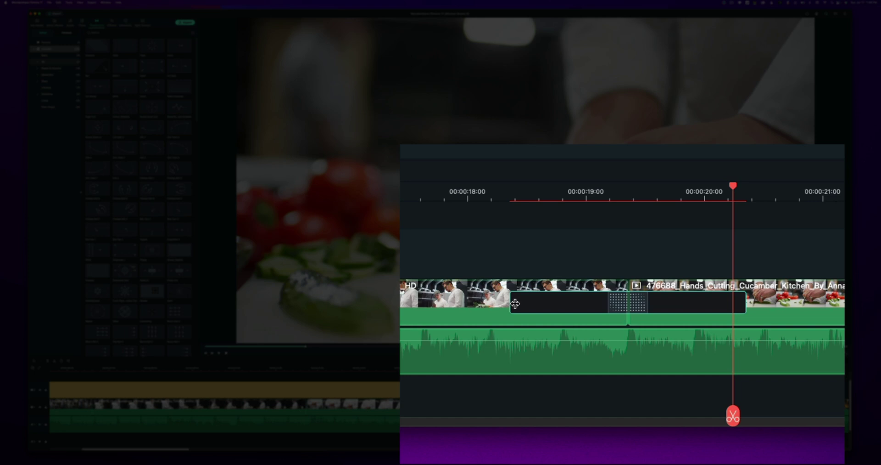
Shorten the chefs-to-cucumber Dissolve from both ends and replay it from about 16 seconds.
{"action": "left_click", "coordinate": [586, 407]}
{"action": "left_click_drag", "start_coordinate": [524, 304], "coordinate": [598, 304]}
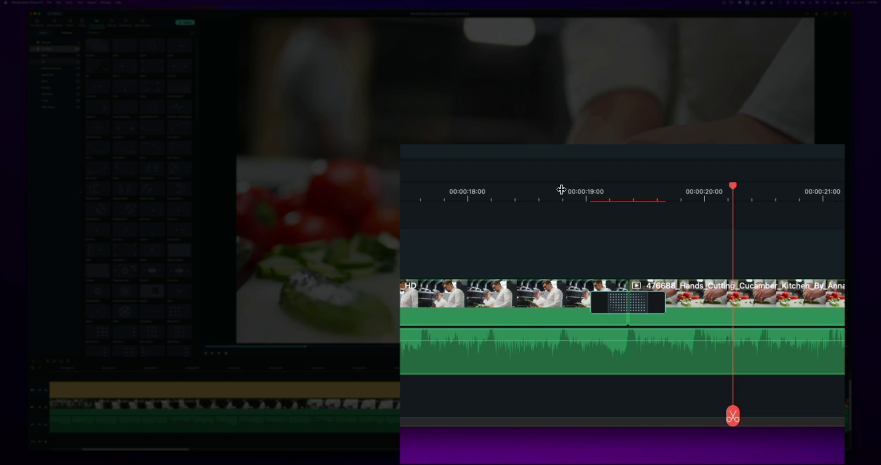
{"action": "left_click", "coordinate": [533, 189]}
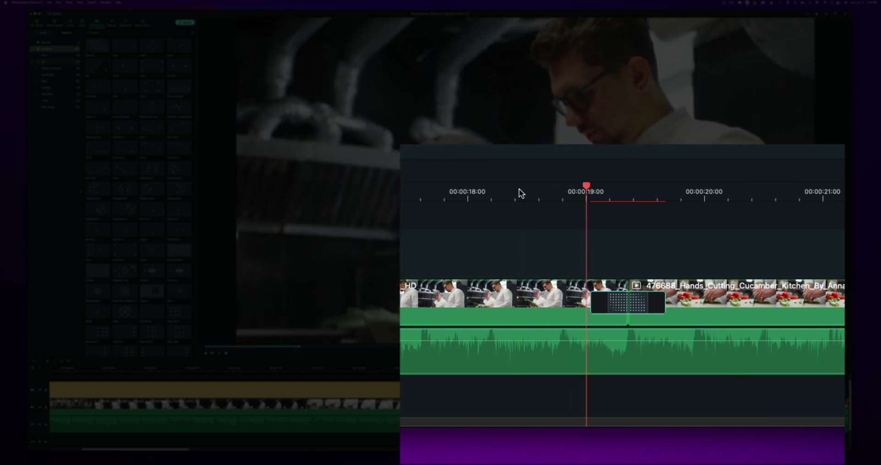
{"action": "key", "text": "space"}
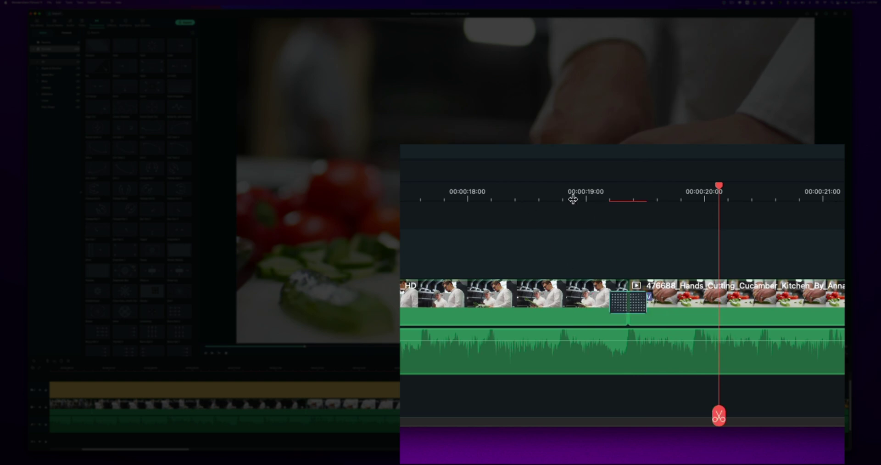
{"action": "left_click", "coordinate": [550, 189]}
{"action": "key", "text": "space"}
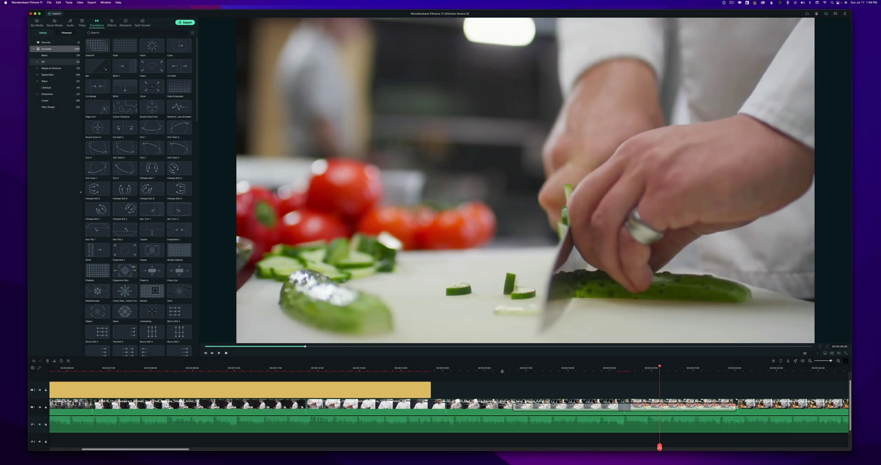
{"action": "left_click", "coordinate": [513, 368]}
{"action": "key", "text": "space"}
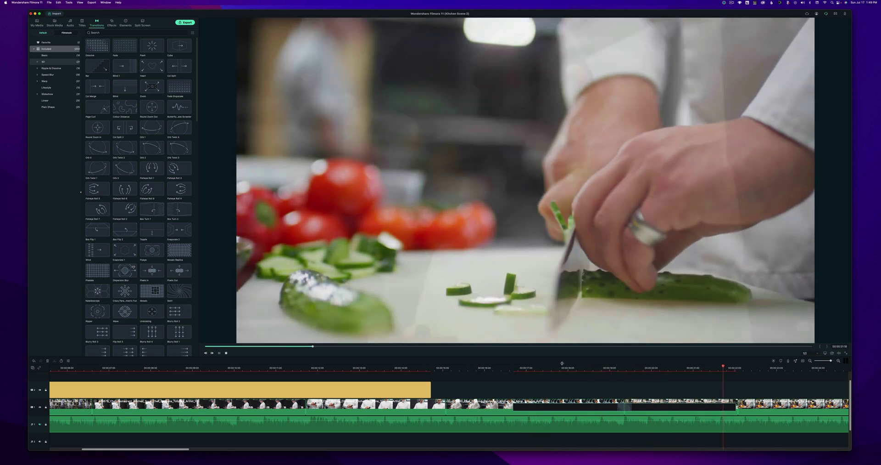
{"action": "key", "text": "space"}
{"action": "left_click", "coordinate": [600, 368]}
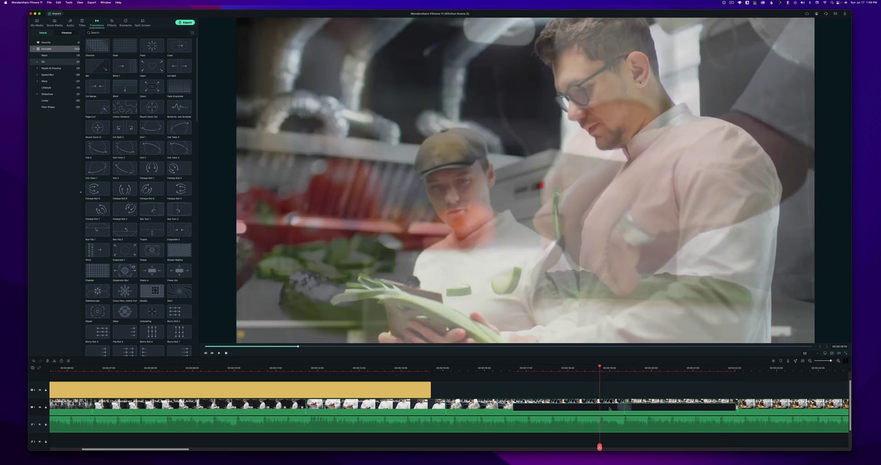
{"action": "key", "text": "Delete"}
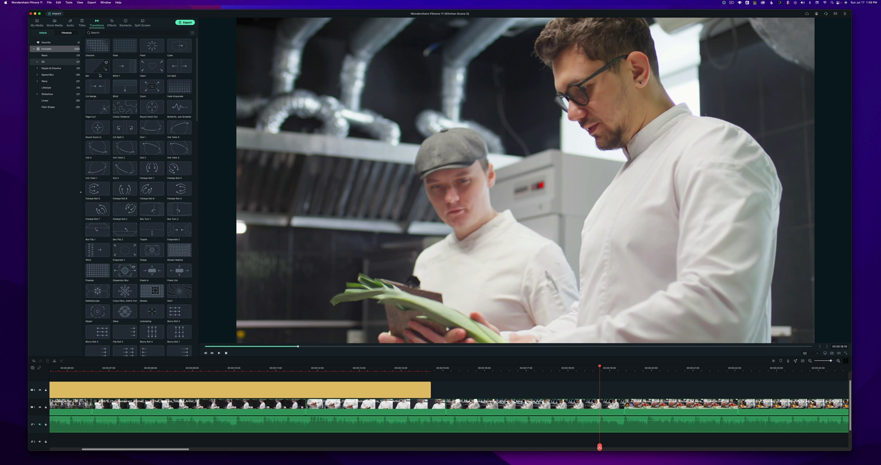
{"action": "scroll", "coordinate": [124, 110], "scroll_direction": "down", "scroll_amount": 1}
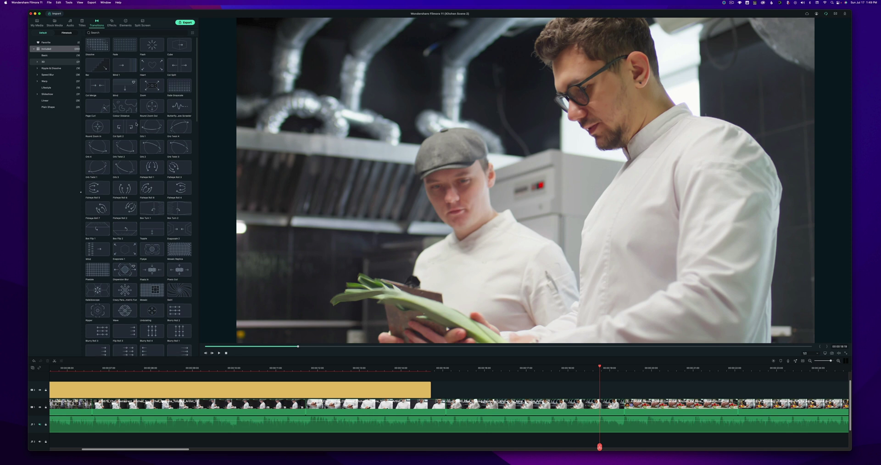
{"action": "left_click_drag", "start_coordinate": [165, 139], "coordinate": [625, 402]}
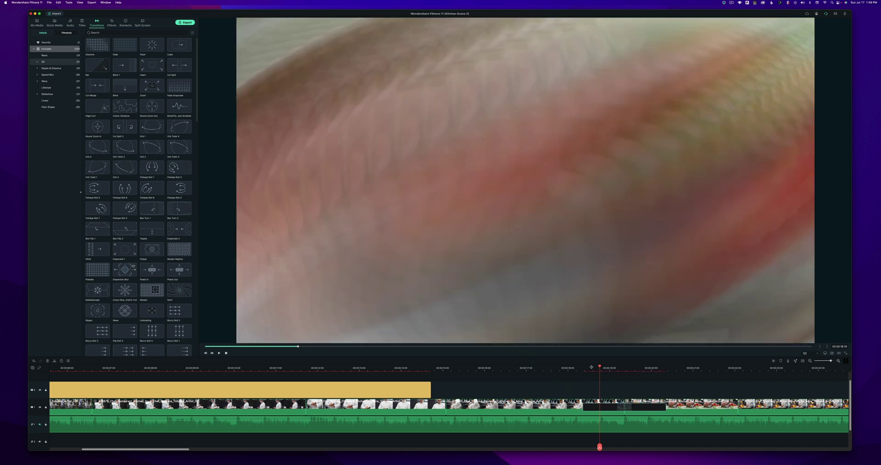
{"action": "left_click", "coordinate": [564, 369]}
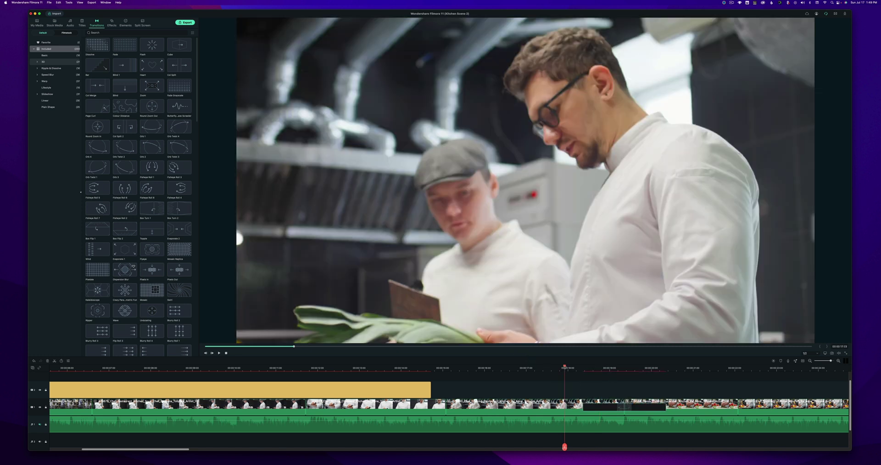
{"action": "key", "text": "space"}
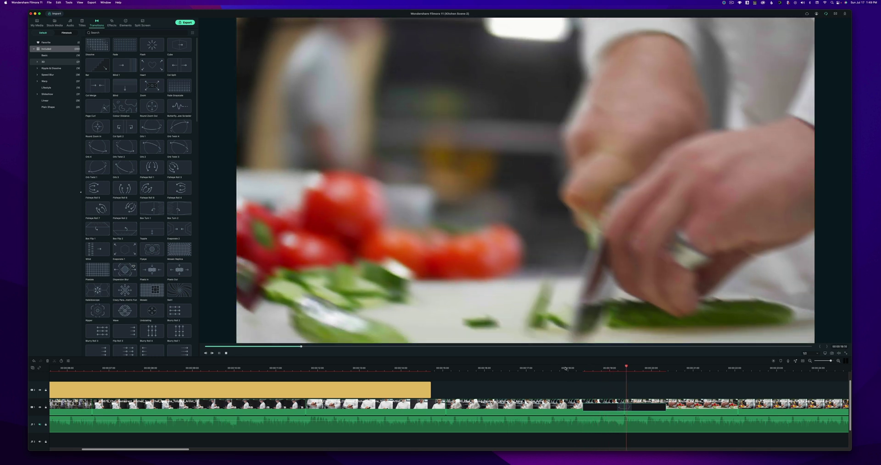
{"action": "key", "text": "space"}
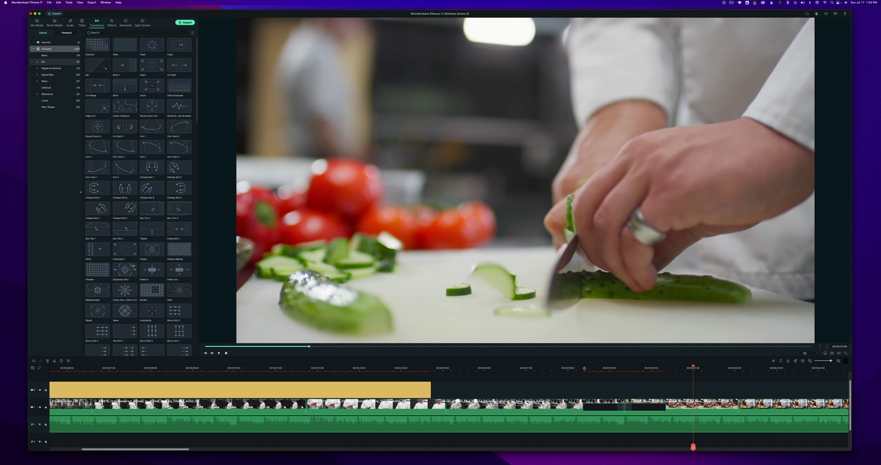
{"action": "left_click", "coordinate": [584, 367]}
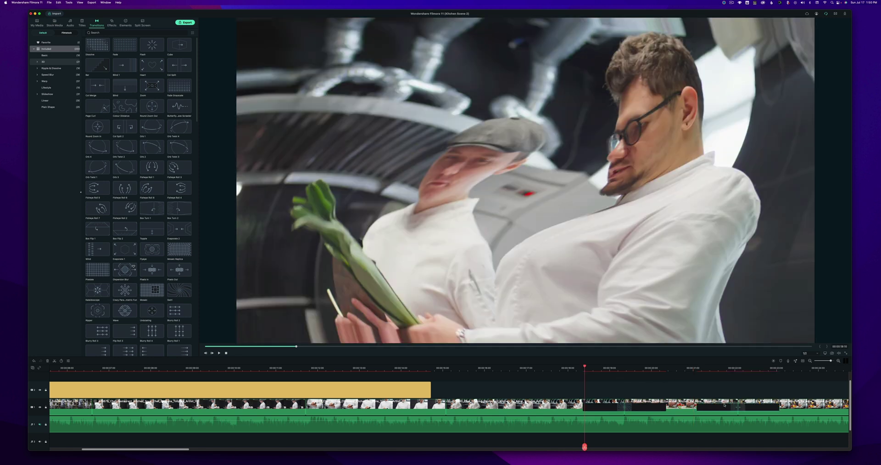
{"action": "left_click", "coordinate": [573, 367]}
{"action": "key", "text": "space"}
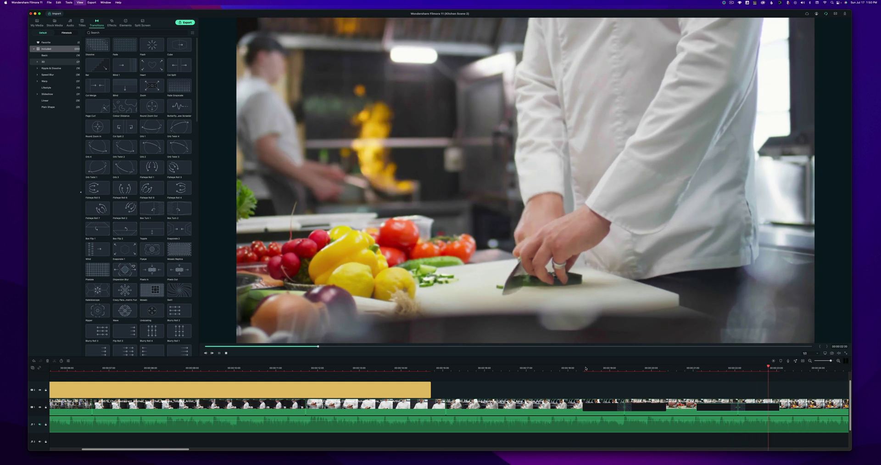
{"action": "key", "text": "space"}
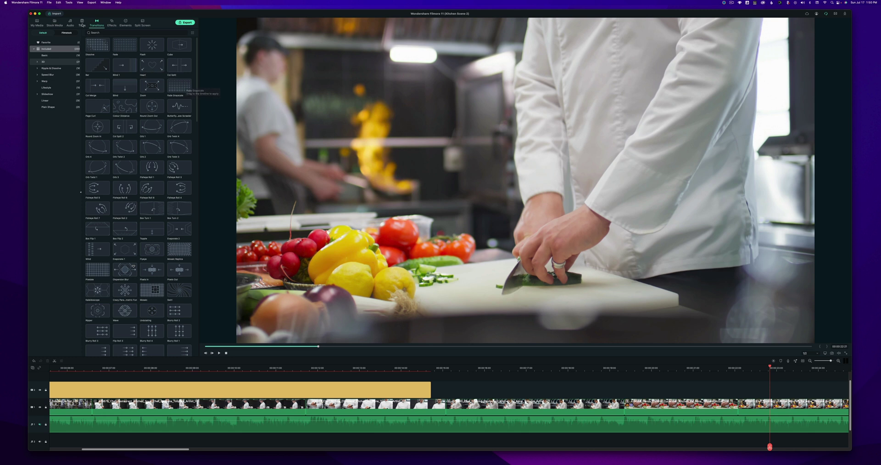
Try the Film 4 frame overlay above the chef clips, then remove it.
{"action": "left_click", "coordinate": [111, 23]}
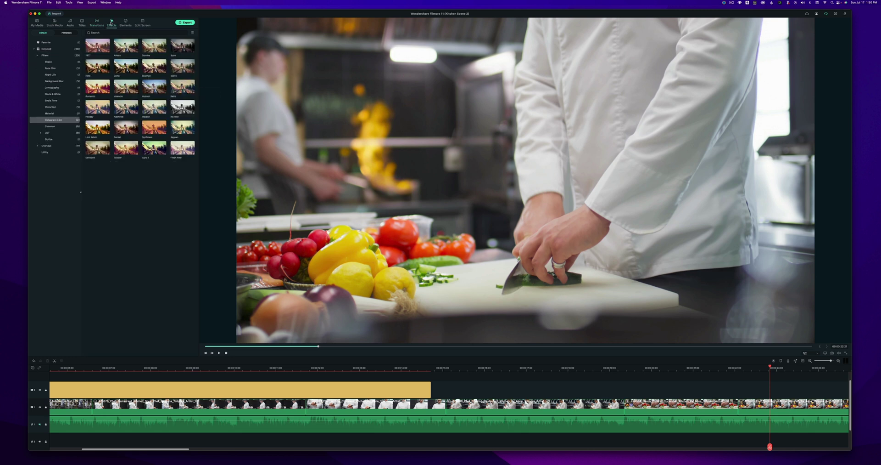
{"action": "left_click", "coordinate": [38, 55]}
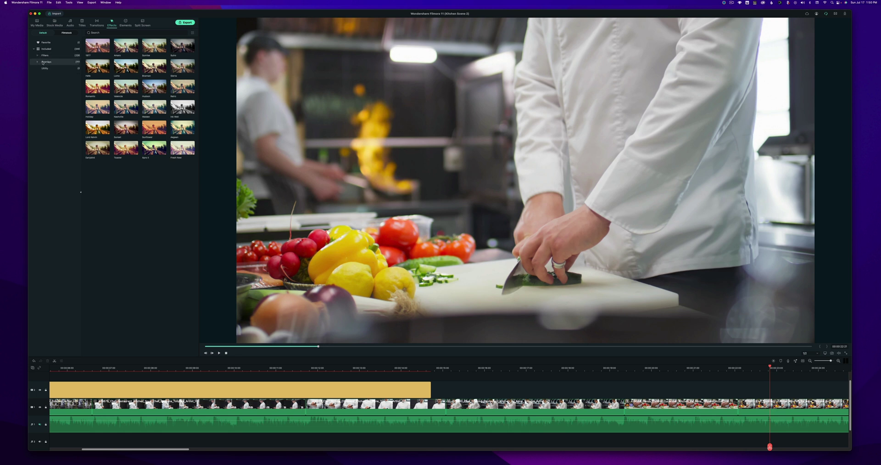
{"action": "left_click", "coordinate": [42, 63]}
{"action": "left_click", "coordinate": [37, 62]}
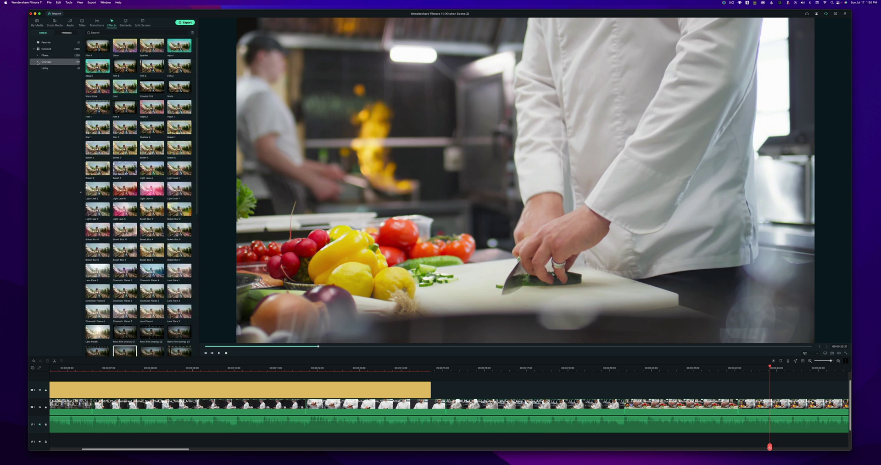
{"action": "left_click", "coordinate": [48, 68]}
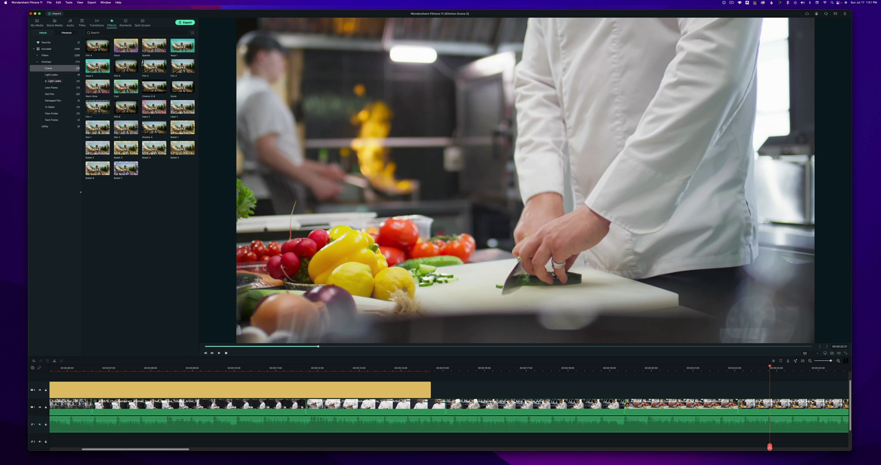
{"action": "left_click_drag", "start_coordinate": [99, 49], "coordinate": [527, 376]}
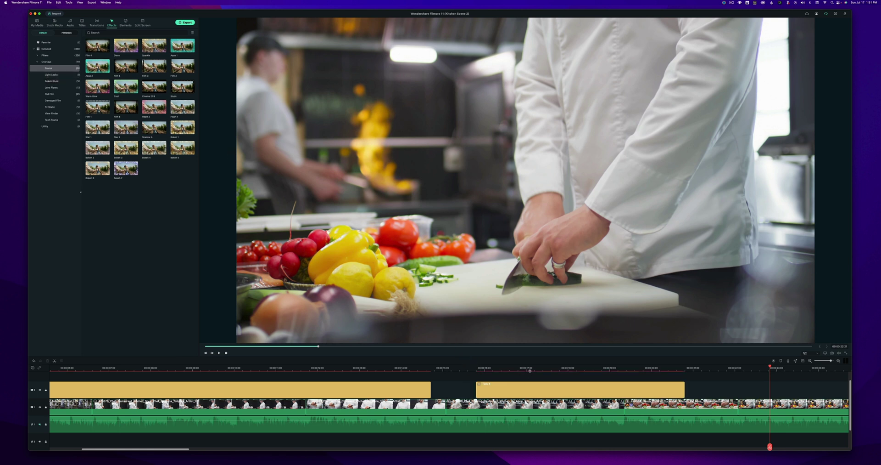
{"action": "left_click", "coordinate": [530, 370]}
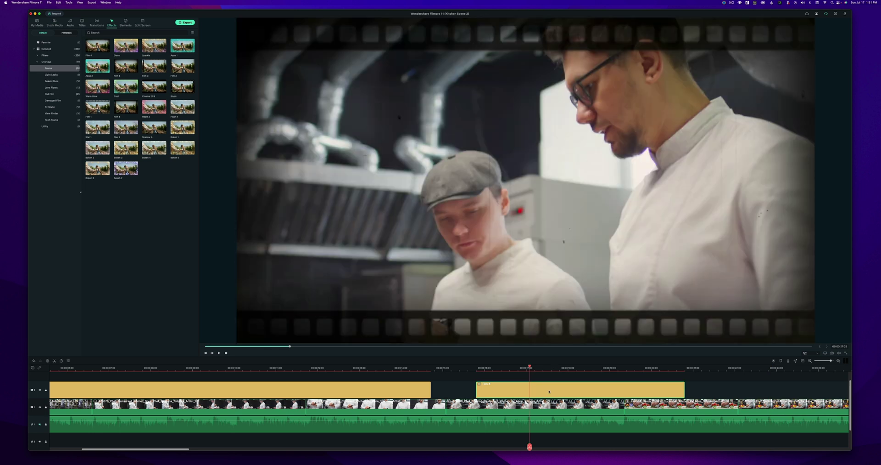
{"action": "key", "text": "Delete"}
Add the Light Leak 6 overlay above the chef clips and play it back.
{"action": "left_click", "coordinate": [77, 75]}
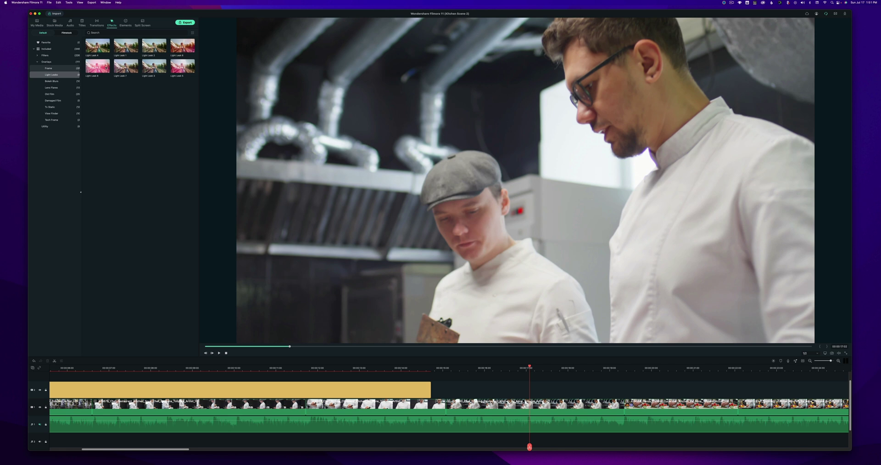
{"action": "left_click_drag", "start_coordinate": [184, 53], "coordinate": [478, 380]}
{"action": "left_click", "coordinate": [483, 368]}
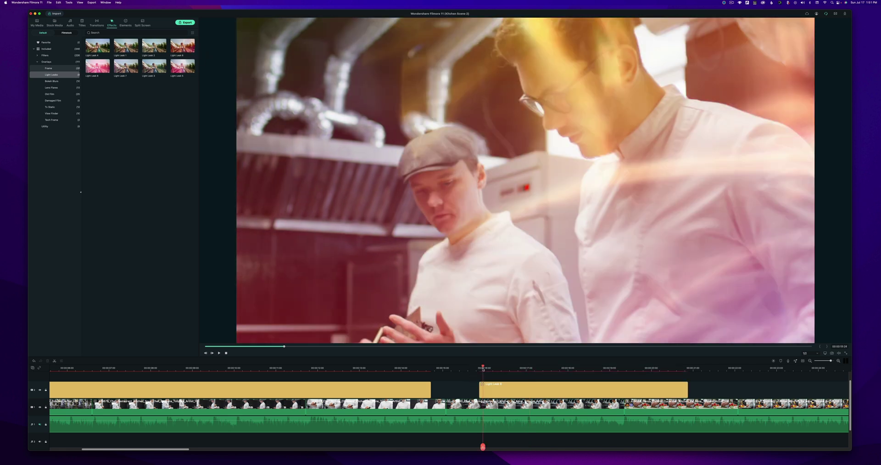
{"action": "key", "text": "space"}
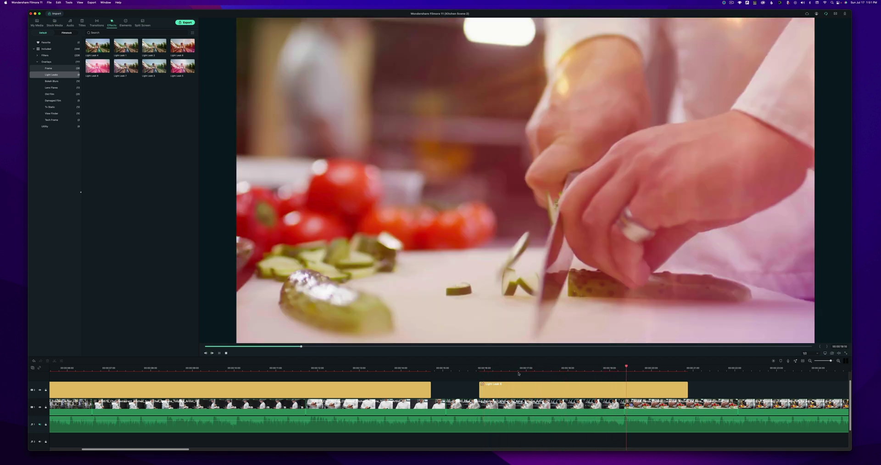
{"action": "left_click", "coordinate": [542, 389]}
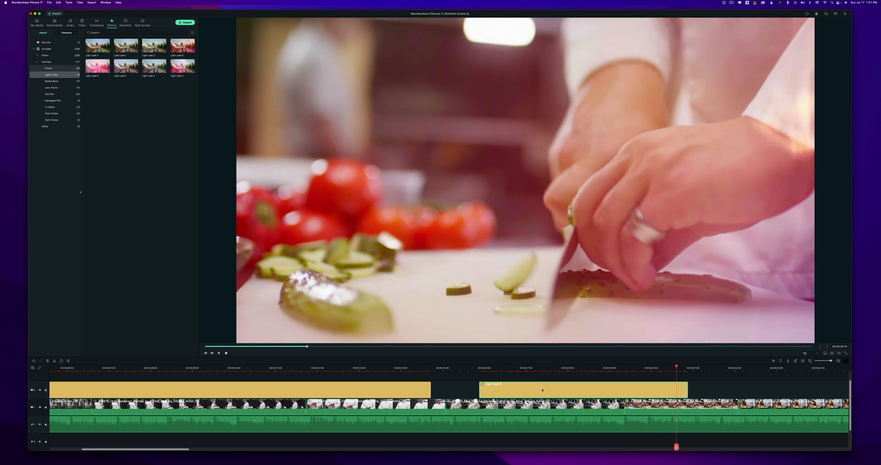
Lower Light Leak 6 opacity to 34, review it, then delete the overlay.
{"action": "double_click", "coordinate": [543, 390]}
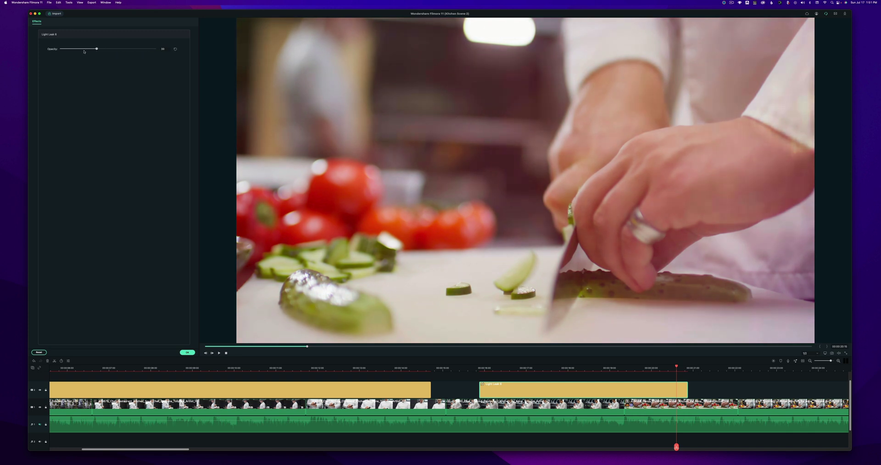
{"action": "left_click_drag", "start_coordinate": [155, 49], "coordinate": [94, 60]}
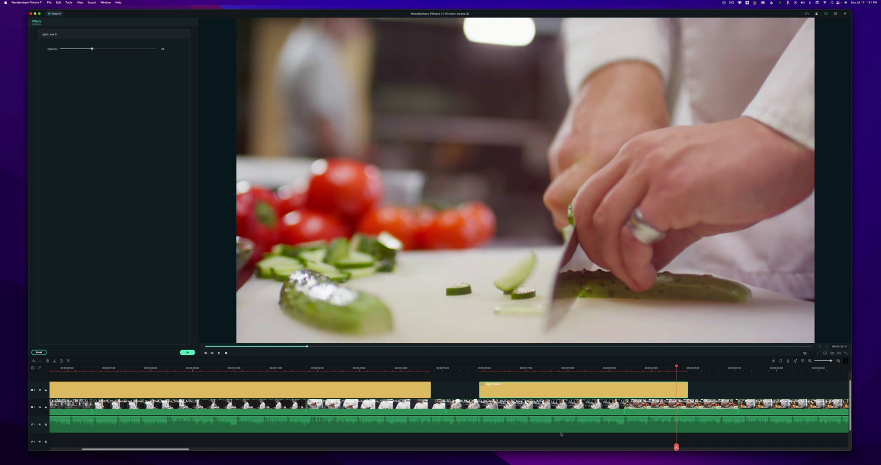
{"action": "left_click", "coordinate": [488, 368]}
{"action": "key", "text": "space"}
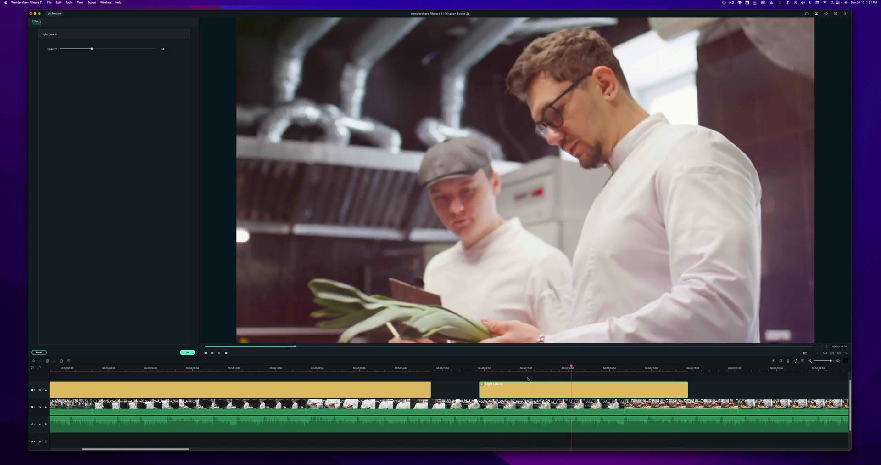
{"action": "key", "text": "space"}
{"action": "key", "text": "Delete"}
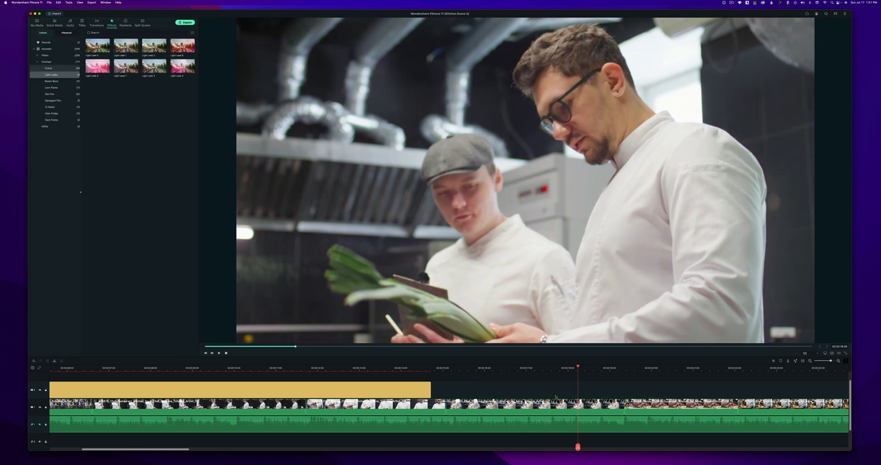
Browse Lens Flares, Old Film, Damaged Film and Tv Static overlays, previewing MPEG Glitch and Glitch Distortion.
{"action": "left_click", "coordinate": [53, 88]}
{"action": "left_click", "coordinate": [58, 94]}
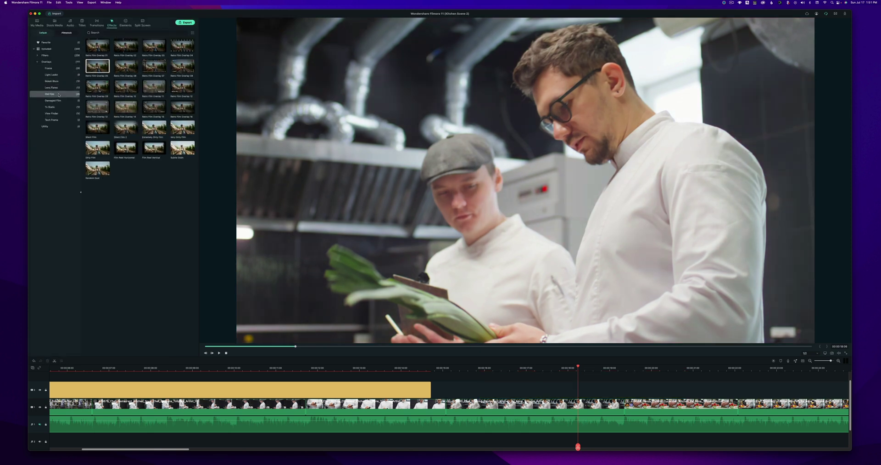
{"action": "left_click", "coordinate": [58, 101]}
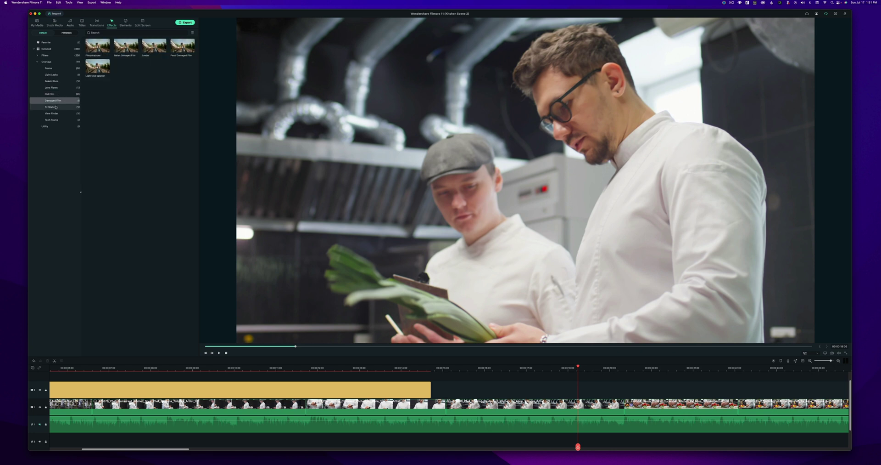
{"action": "left_click", "coordinate": [56, 106]}
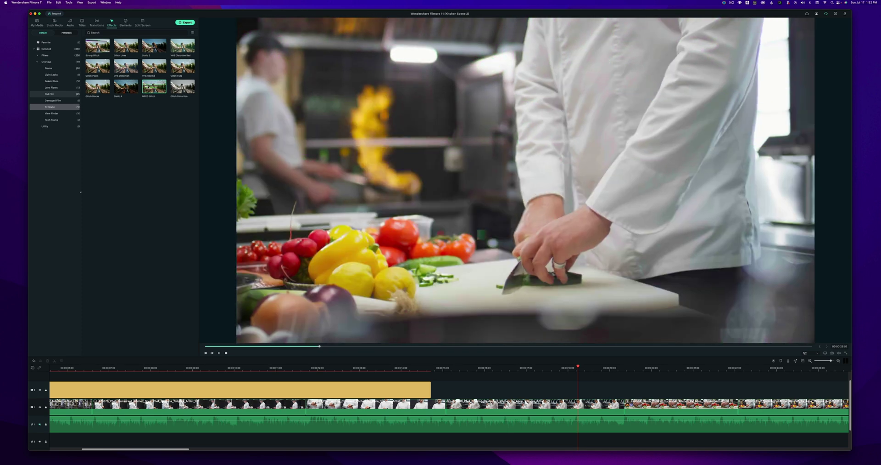
{"action": "key", "text": "space"}
{"action": "left_click", "coordinate": [182, 87]}
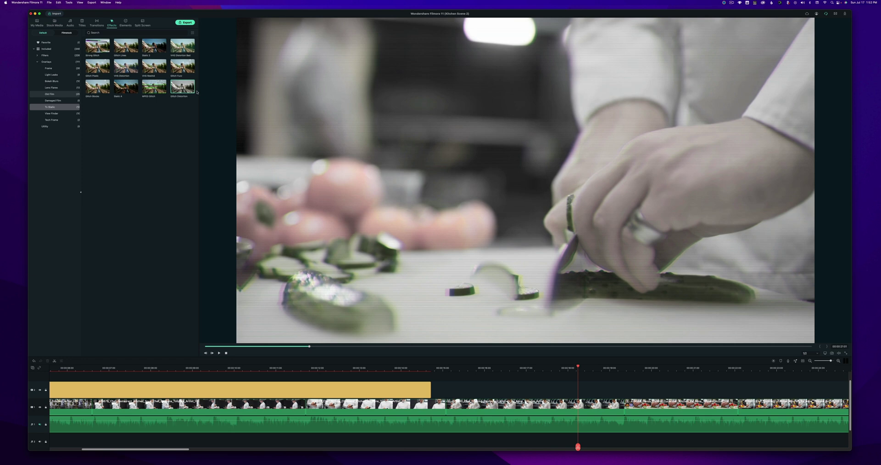
{"action": "left_click", "coordinate": [125, 23]}
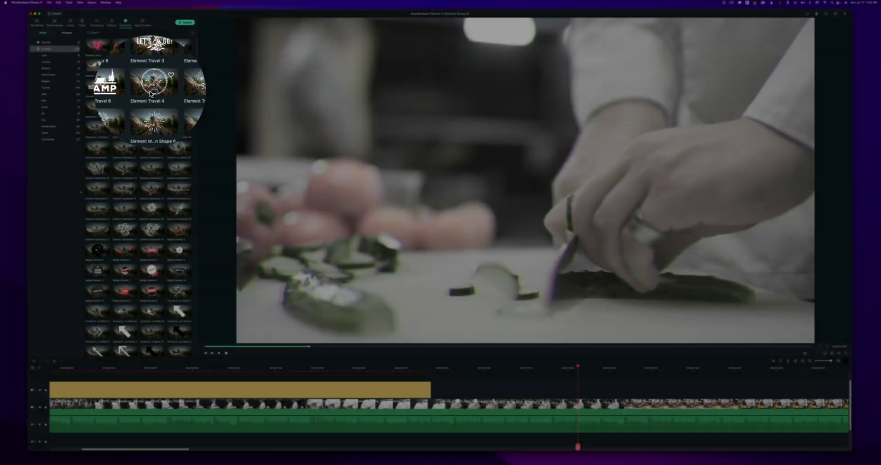
Place Element Handdrawn 8 on track 2 above the cucumber-chopping clip, trimmed to match it.
{"action": "left_click", "coordinate": [150, 91]}
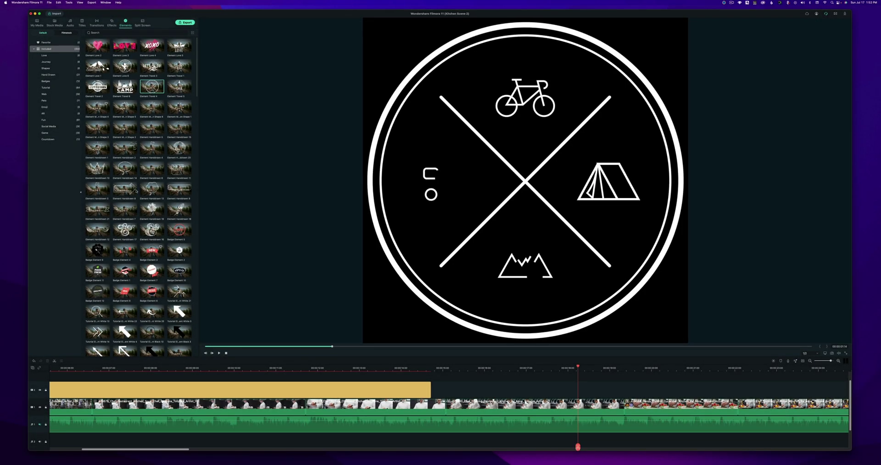
{"action": "left_click", "coordinate": [124, 189]}
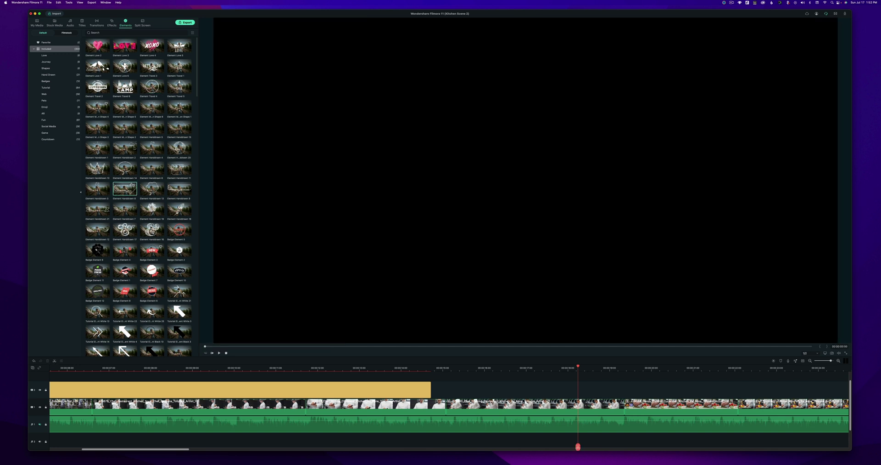
{"action": "key", "text": "space"}
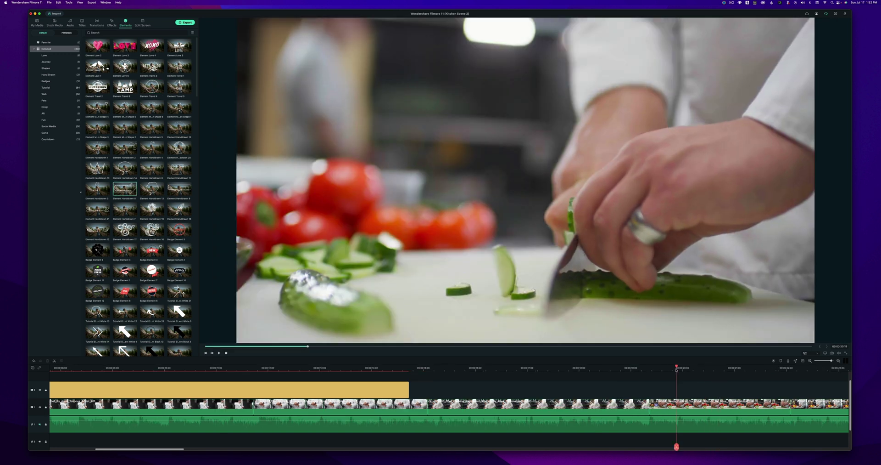
{"action": "left_click", "coordinate": [683, 406]}
{"action": "scroll", "coordinate": [670, 394], "scroll_direction": "right", "scroll_amount": 2}
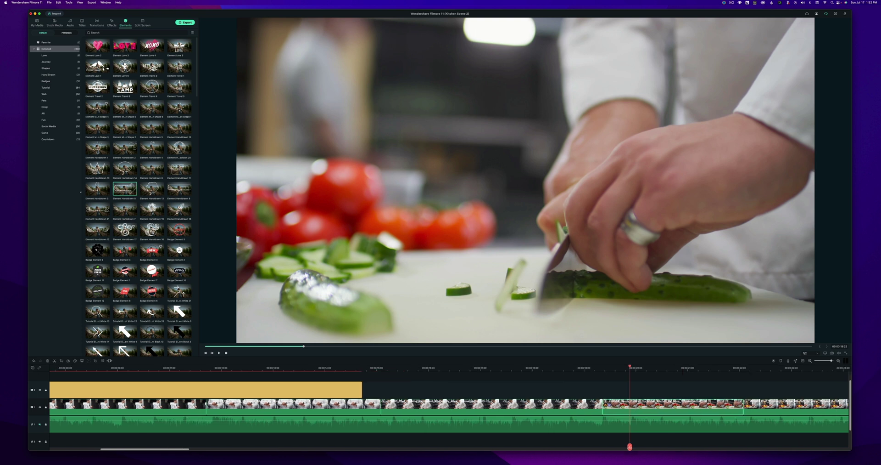
{"action": "left_click_drag", "start_coordinate": [131, 187], "coordinate": [603, 390]}
{"action": "left_click_drag", "start_coordinate": [730, 393], "coordinate": [741, 391]}
{"action": "left_click", "coordinate": [644, 368]}
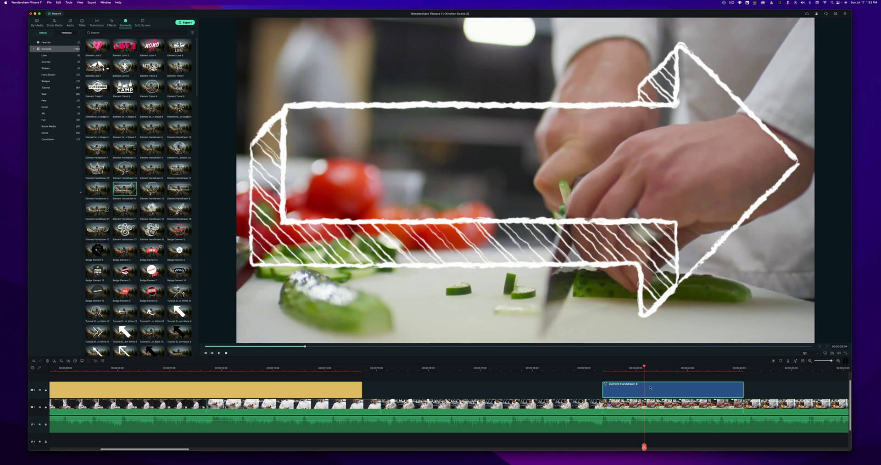
Scale the arrow to about 28%, rotate it about 35°, and aim it at the cutting board.
{"action": "double_click", "coordinate": [653, 385]}
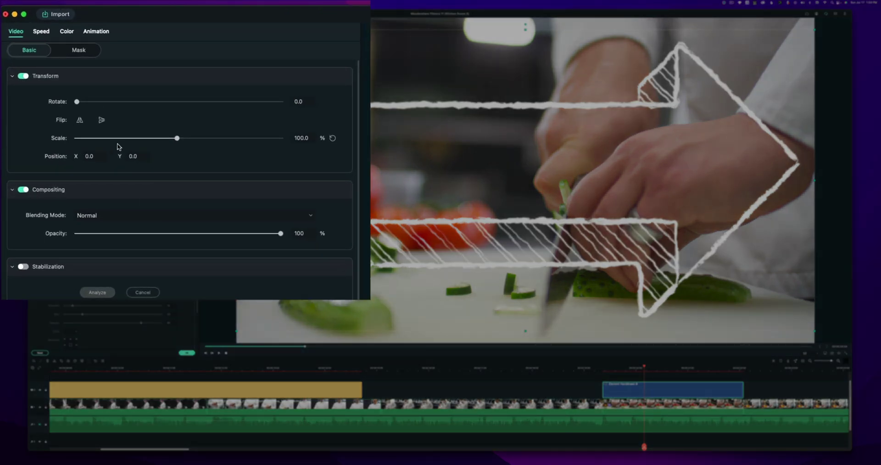
{"action": "mouse_move", "coordinate": [176, 139]}
{"action": "left_mouse_down"}
{"action": "mouse_move", "coordinate": [105, 144]}
{"action": "mouse_move", "coordinate": [115, 139]}
{"action": "left_mouse_up"}
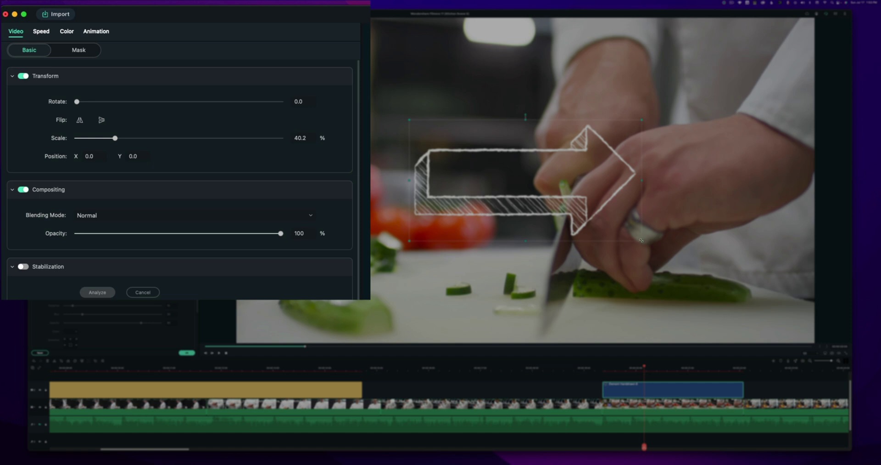
{"action": "left_click_drag", "start_coordinate": [643, 241], "coordinate": [544, 205]}
{"action": "left_click_drag", "start_coordinate": [478, 170], "coordinate": [402, 128]}
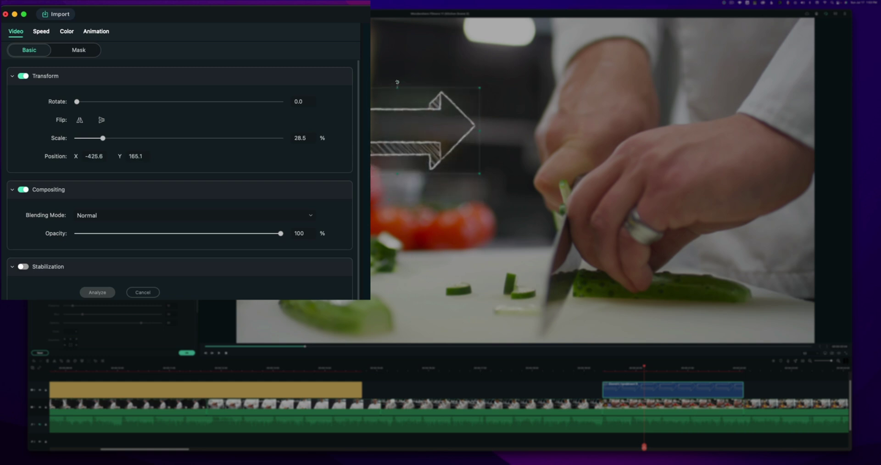
{"action": "left_click_drag", "start_coordinate": [398, 82], "coordinate": [425, 91]}
{"action": "left_click_drag", "start_coordinate": [400, 125], "coordinate": [431, 175]}
{"action": "left_click_drag", "start_coordinate": [361, 133], "coordinate": [309, 105]}
{"action": "left_click_drag", "start_coordinate": [359, 126], "coordinate": [380, 142]}
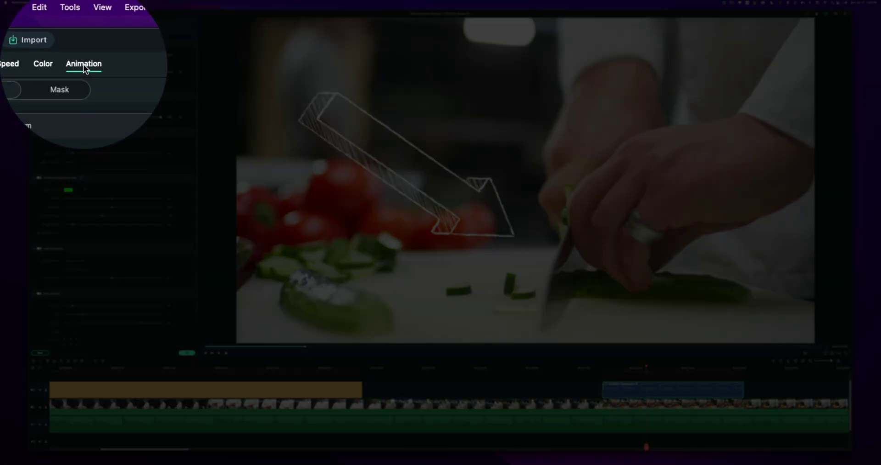
Apply the Slide Right animation to the arrow clip and preview it.
{"action": "left_click", "coordinate": [75, 22]}
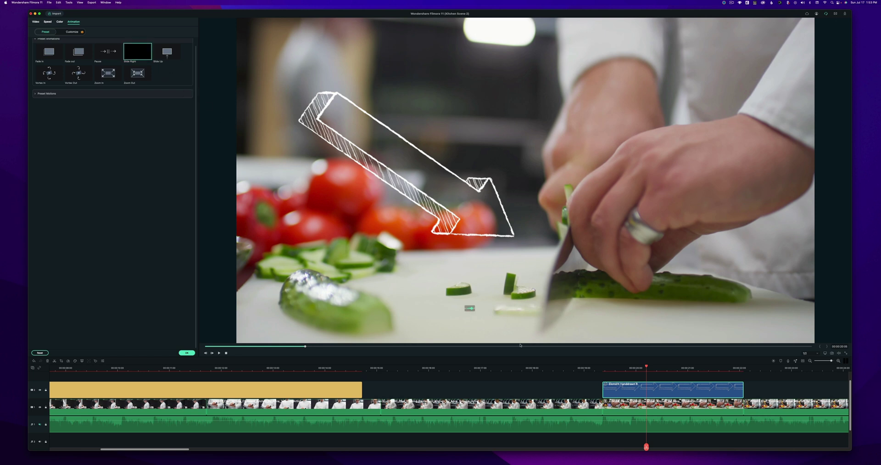
{"action": "left_click_drag", "start_coordinate": [470, 307], "coordinate": [608, 395]}
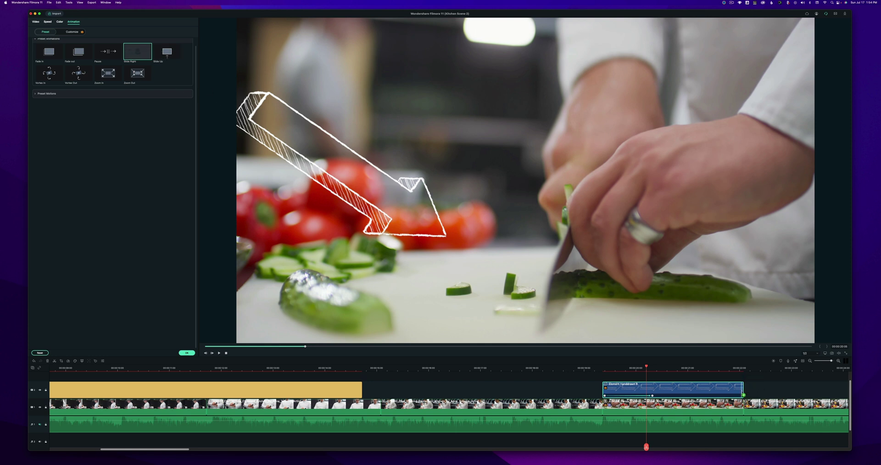
{"action": "left_click", "coordinate": [594, 368]}
{"action": "key", "text": "space"}
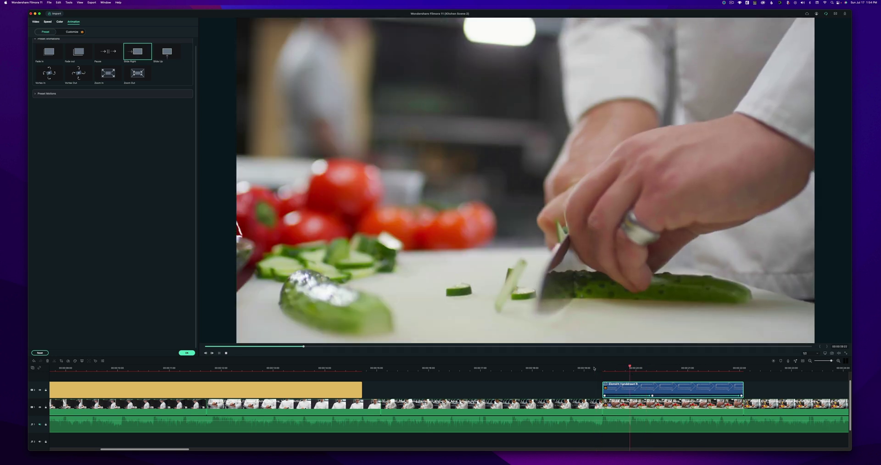
{"action": "key", "text": "space"}
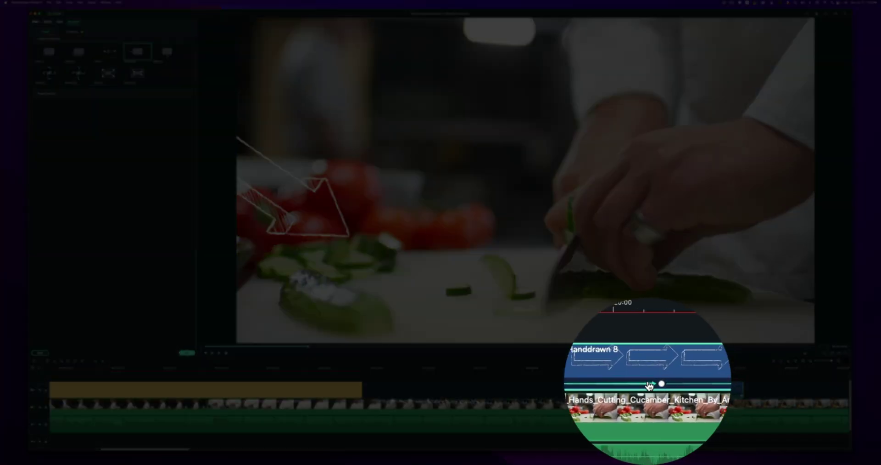
Shorten the arrow's slide-in animation on the timeline and replay it.
{"action": "left_click_drag", "start_coordinate": [652, 395], "coordinate": [634, 395]}
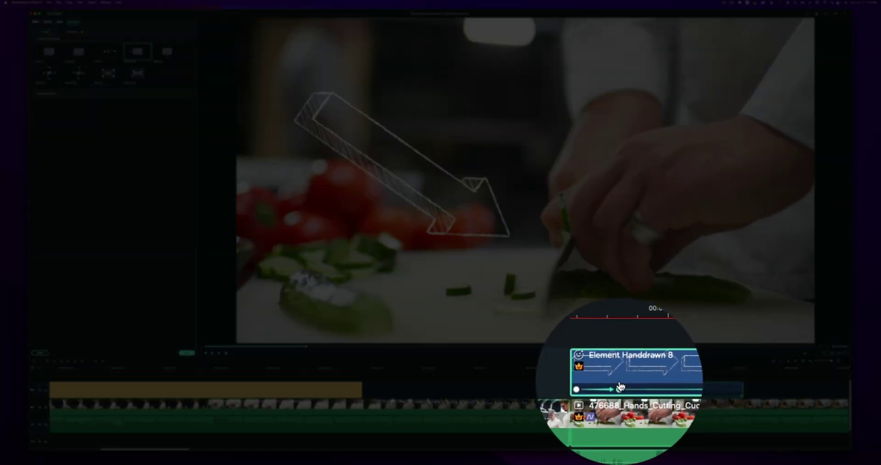
{"action": "left_click", "coordinate": [620, 368]}
{"action": "left_click", "coordinate": [604, 368]}
{"action": "key", "text": "space"}
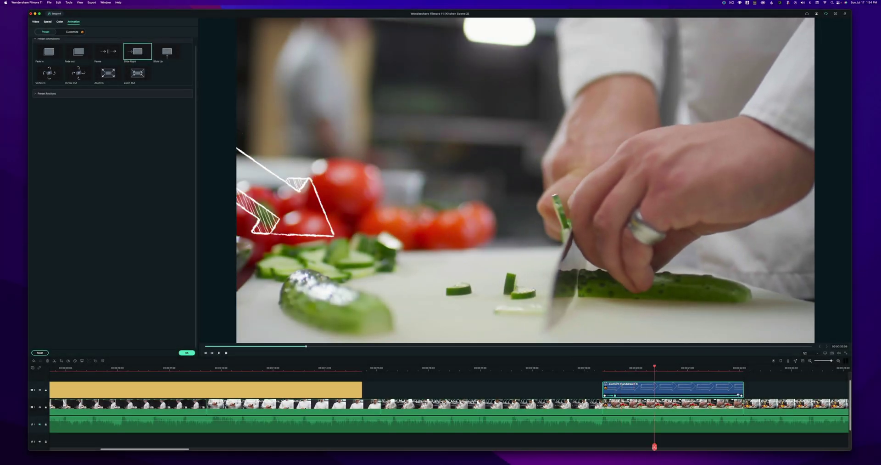
{"action": "scroll", "coordinate": [620, 399], "scroll_direction": "up", "scroll_amount": 2}
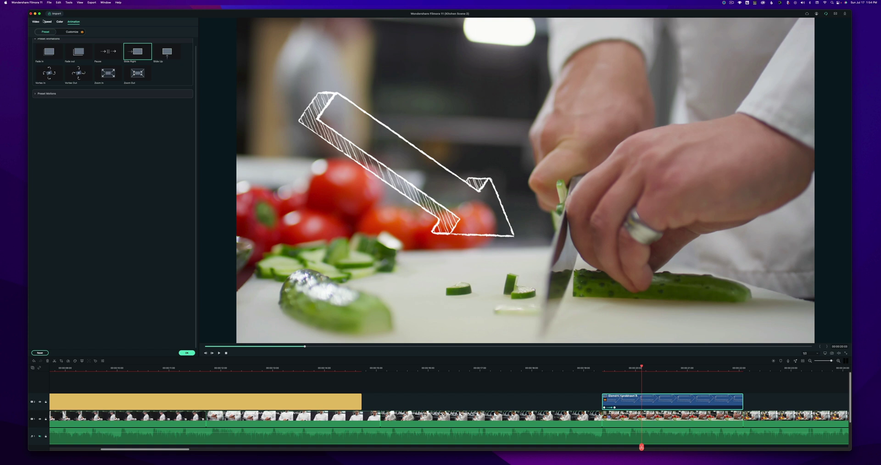
Preview the Title 2 and Default Title templates.
{"action": "left_click", "coordinate": [564, 398]}
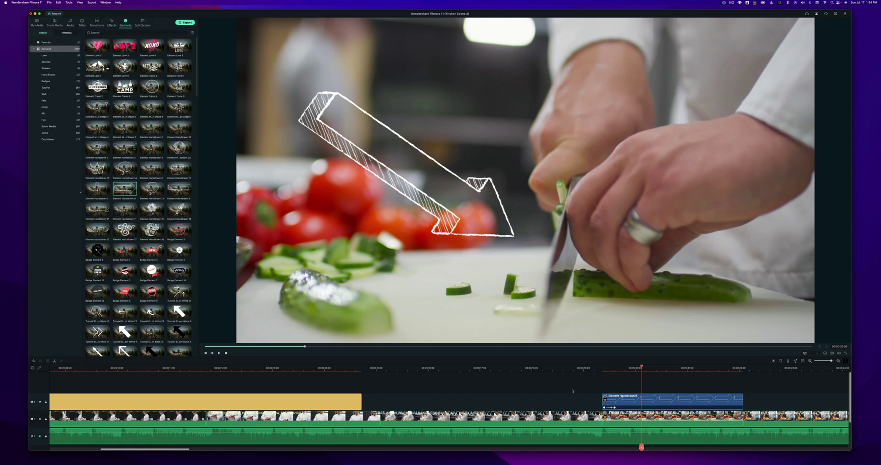
{"action": "left_click", "coordinate": [83, 22]}
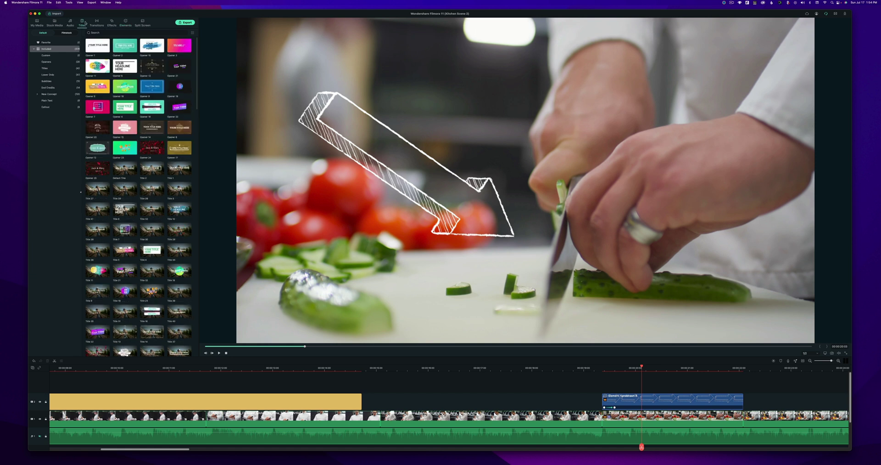
{"action": "left_click", "coordinate": [152, 168]}
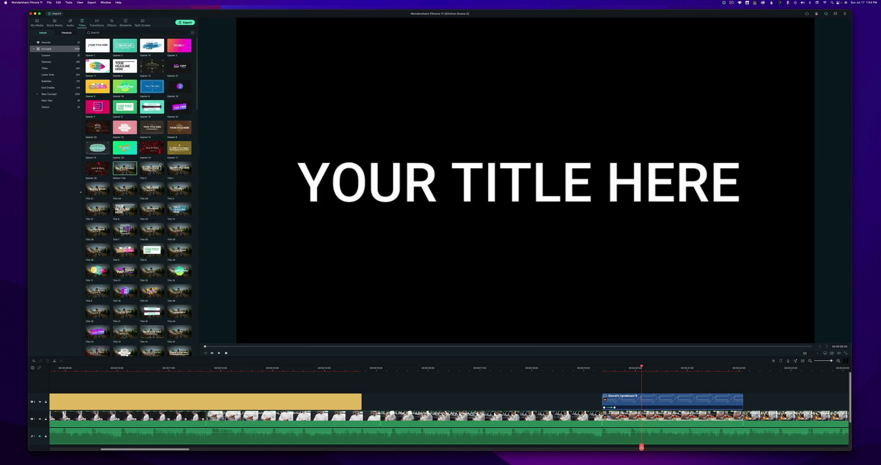
{"action": "left_click", "coordinate": [151, 168]}
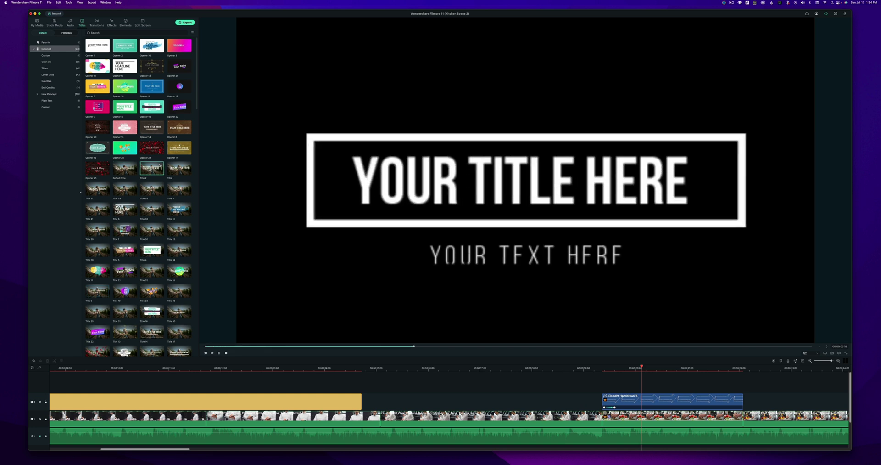
{"action": "left_click", "coordinate": [124, 168]}
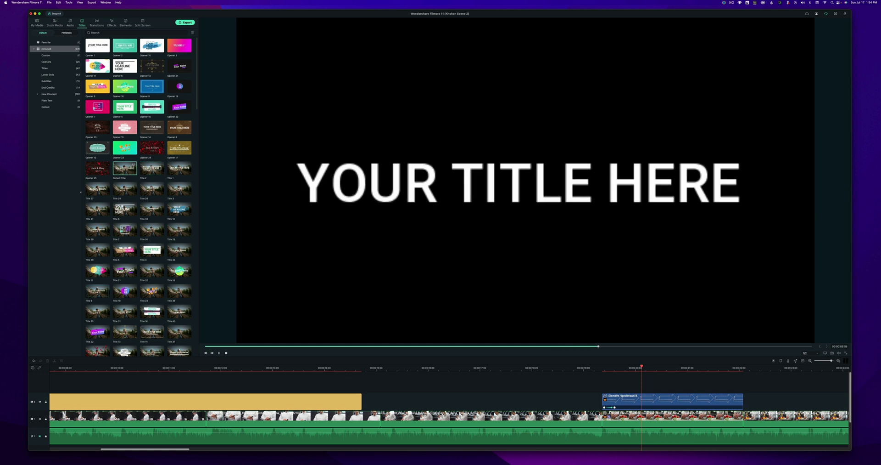
Put Default Title on the track above the arrow, starting slightly after it.
{"action": "left_click_drag", "start_coordinate": [128, 168], "coordinate": [605, 388]}
{"action": "left_click", "coordinate": [655, 387]}
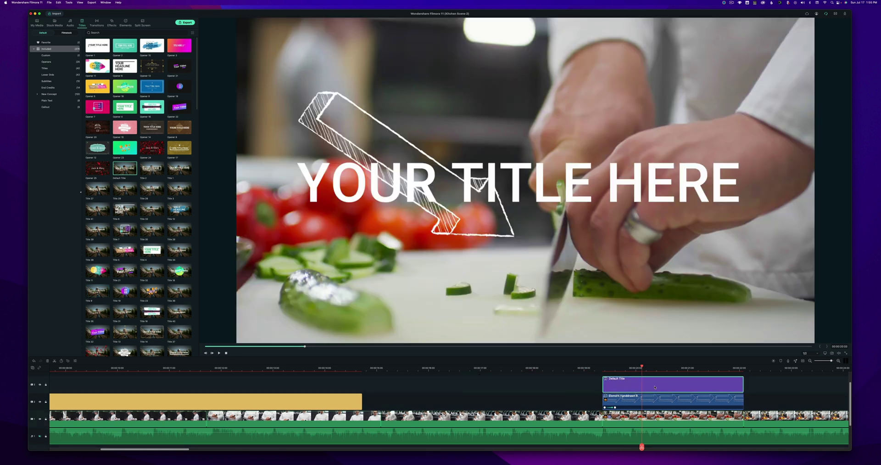
{"action": "left_click_drag", "start_coordinate": [604, 382], "coordinate": [616, 383]}
{"action": "left_click", "coordinate": [607, 368]}
{"action": "left_click", "coordinate": [622, 368]}
{"action": "left_click", "coordinate": [634, 368]}
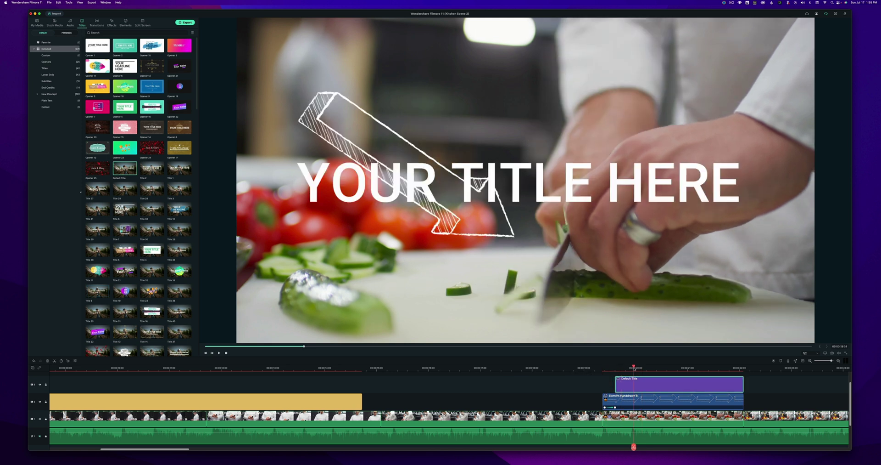
Shrink the title and move it onto the hand-drawn arrow's shaft in the preview.
{"action": "double_click", "coordinate": [651, 385]}
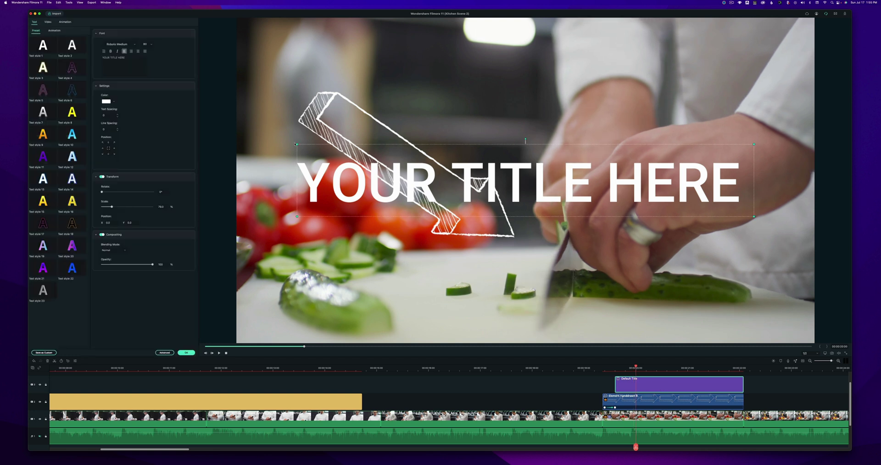
{"action": "left_click_drag", "start_coordinate": [298, 144], "coordinate": [506, 177]}
{"action": "left_click_drag", "start_coordinate": [622, 192], "coordinate": [390, 133]}
Change the title text to 'Zucchini Chopping' and scale it down slightly to fit the arrow.
{"action": "triple_click", "coordinate": [113, 58]}
{"action": "type", "text": "Zucchini Chopping"}
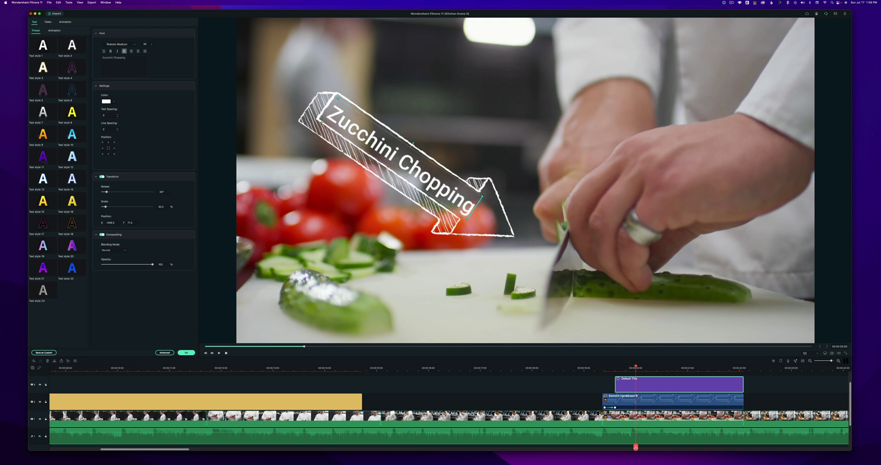
{"action": "left_click_drag", "start_coordinate": [482, 197], "coordinate": [480, 191]}
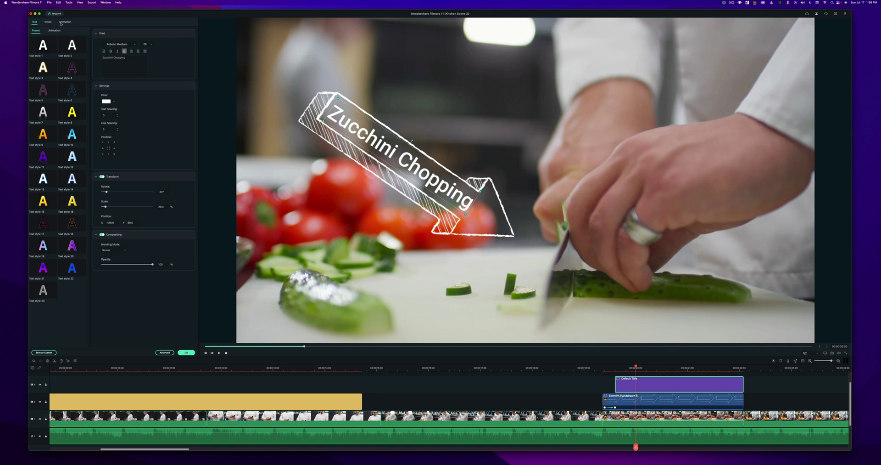
Apply the Fade In animation to the title and play it back to check.
{"action": "left_click", "coordinate": [64, 22]}
{"action": "left_click", "coordinate": [50, 49]}
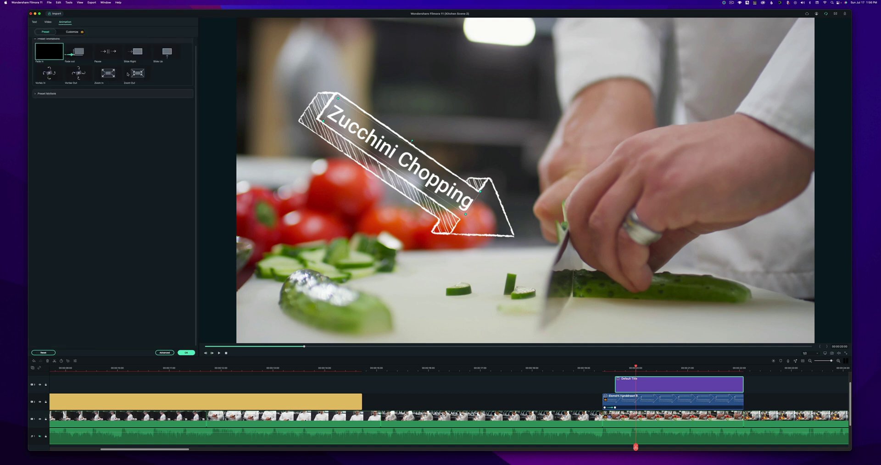
{"action": "left_click", "coordinate": [591, 367]}
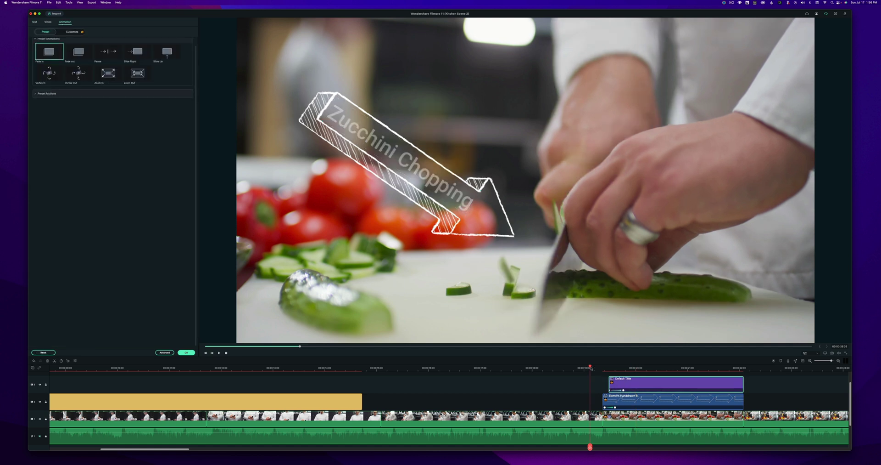
{"action": "key", "text": "space"}
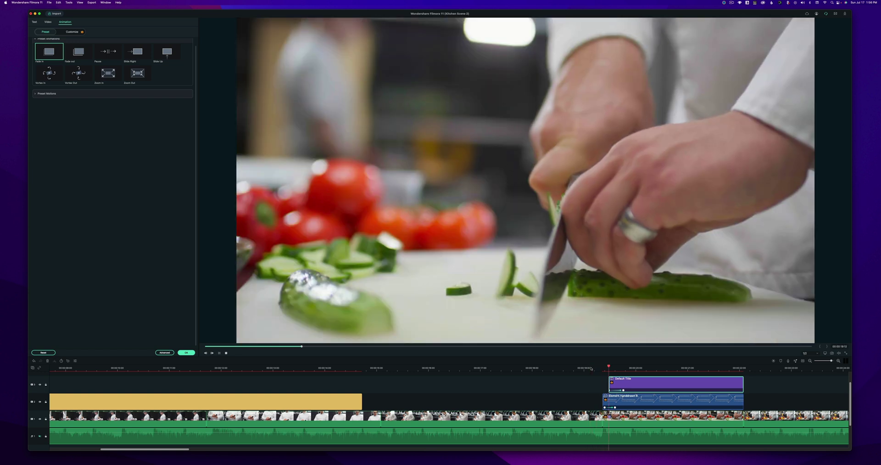
{"action": "key", "text": "space"}
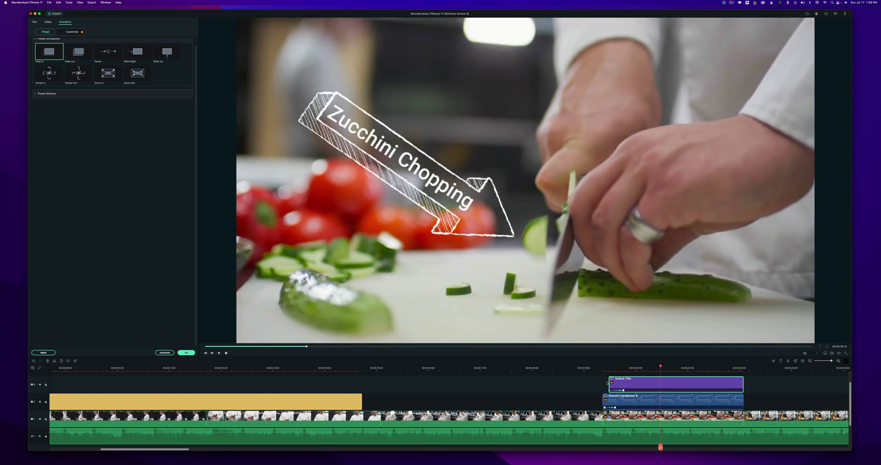
Start the title clip slightly later in the timeline and replay to check the timing.
{"action": "left_click_drag", "start_coordinate": [609, 383], "coordinate": [617, 382]}
{"action": "left_click", "coordinate": [582, 369]}
{"action": "key", "text": "space"}
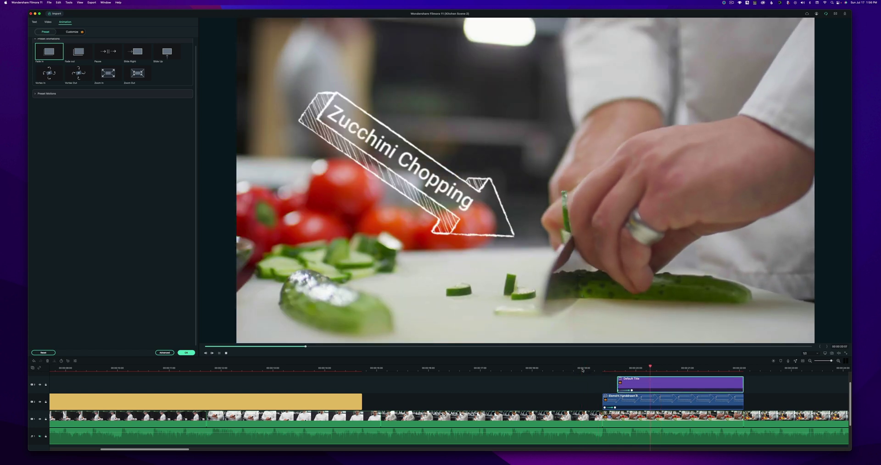
{"action": "key", "text": "space"}
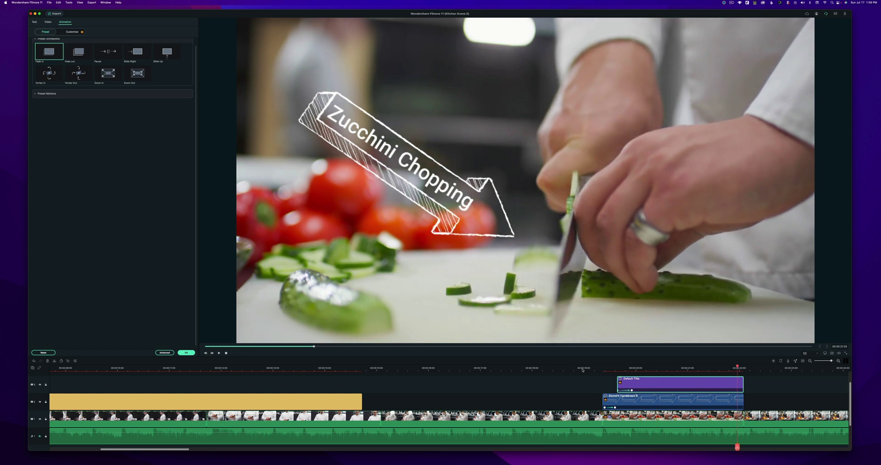